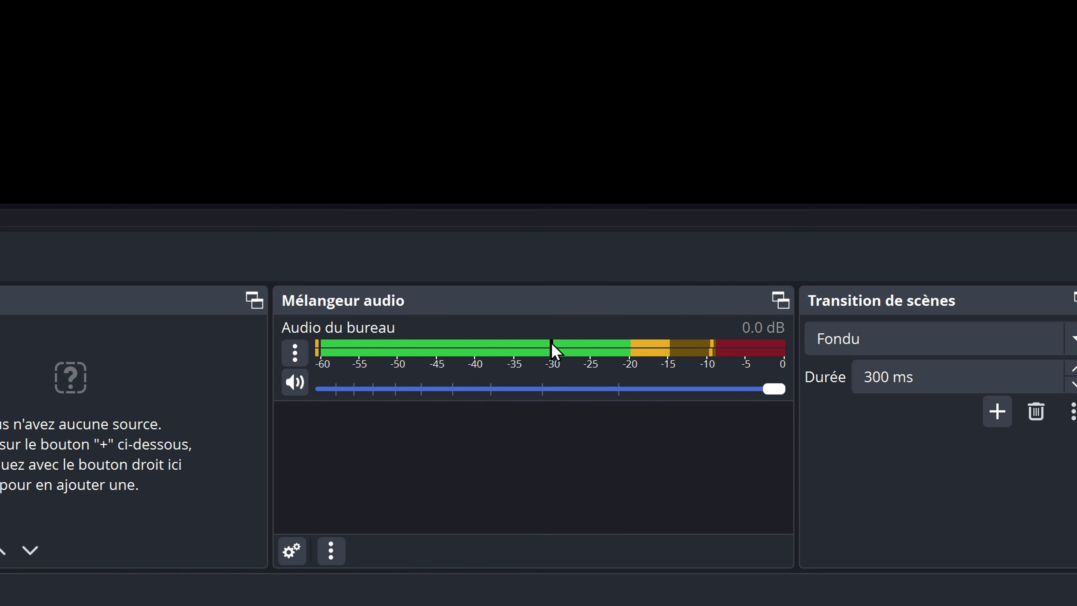
{"action": "left_click_drag", "start_coordinate": [660, 392], "coordinate": [815, 403]}
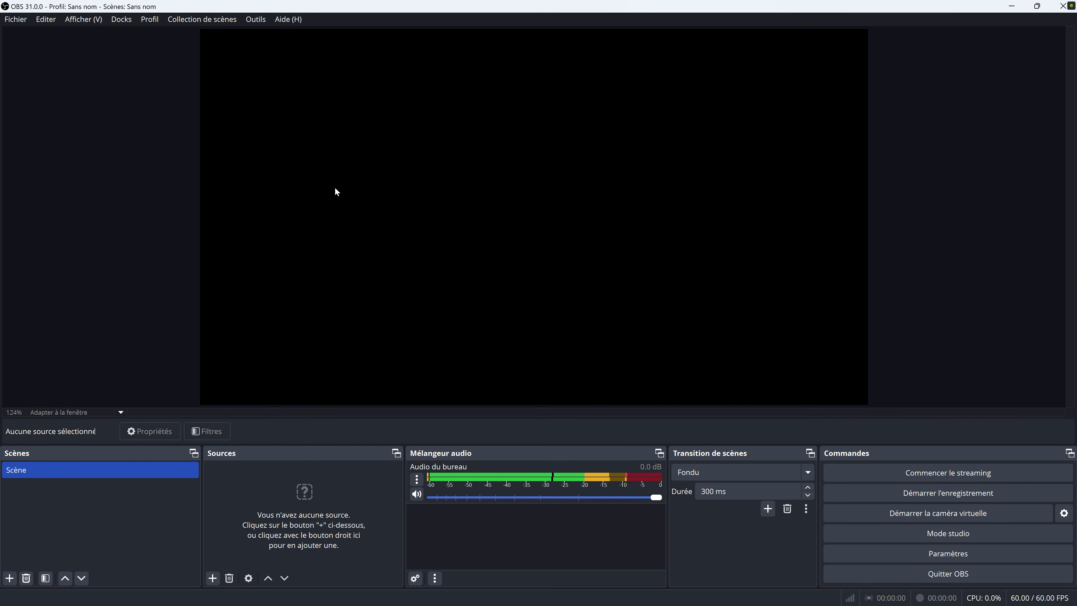
Show the Statistiques dock and dock it on the left side of the preview.
{"action": "left_click", "coordinate": [122, 25]}
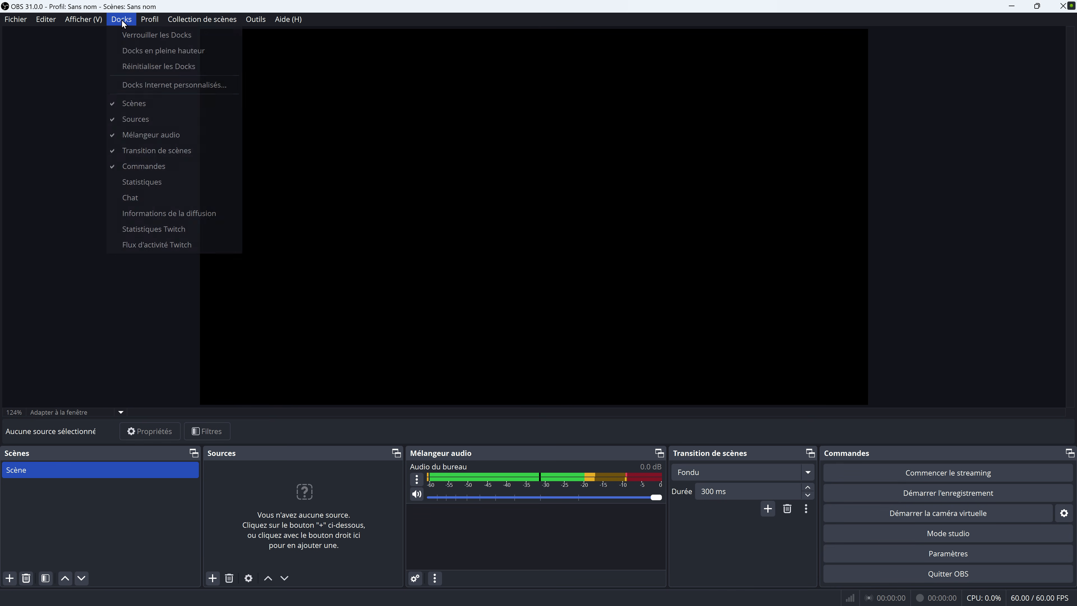
{"action": "left_click", "coordinate": [141, 182]}
{"action": "left_click_drag", "start_coordinate": [505, 258], "coordinate": [65, 212]}
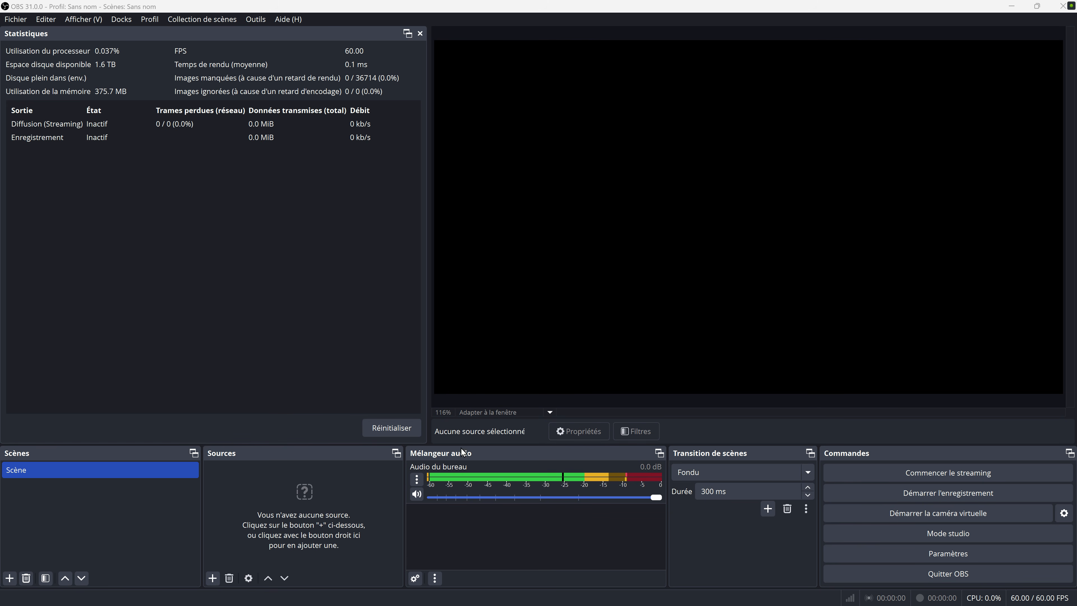
Stack the Sources dock onto the Scènes dock as tabs and switch between the two.
{"action": "left_click_drag", "start_coordinate": [347, 452], "coordinate": [135, 516]}
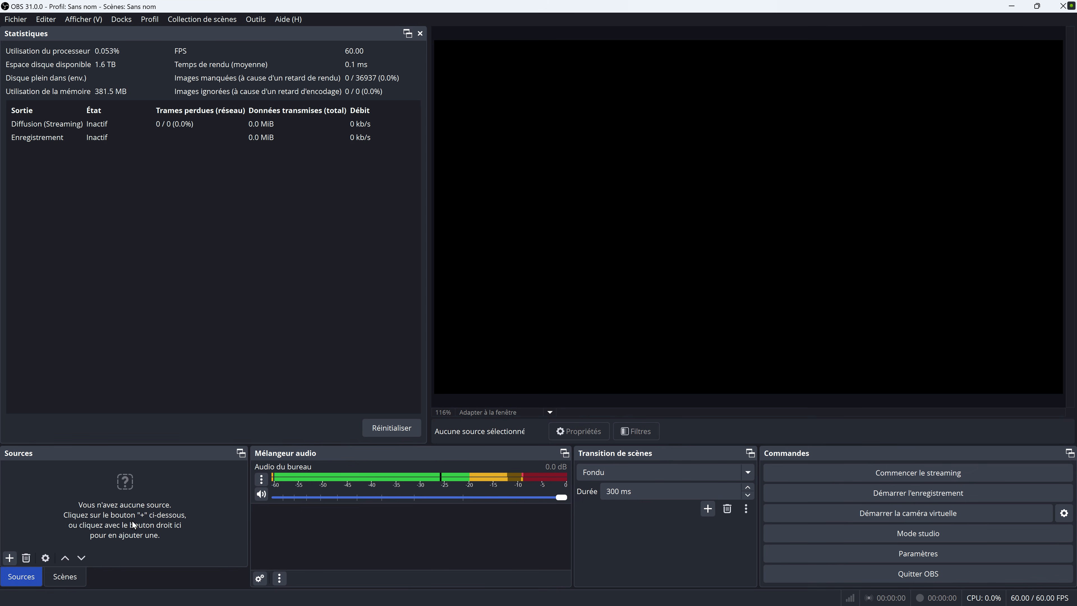
{"action": "left_click", "coordinate": [65, 578]}
{"action": "left_click", "coordinate": [29, 577]}
{"action": "left_click_drag", "start_coordinate": [233, 452], "coordinate": [276, 457]}
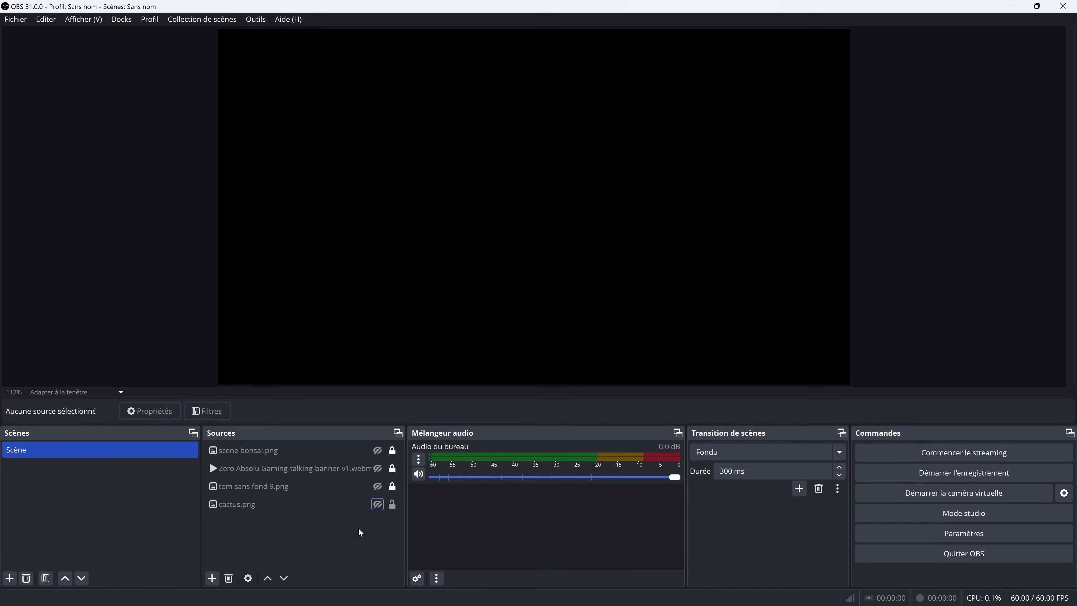
Make the hidden cactus.png, tom sans fond 9.png and Zero Absolu Gaming-talking-banner-v1.webm sources visible.
{"action": "left_click", "coordinate": [373, 510]}
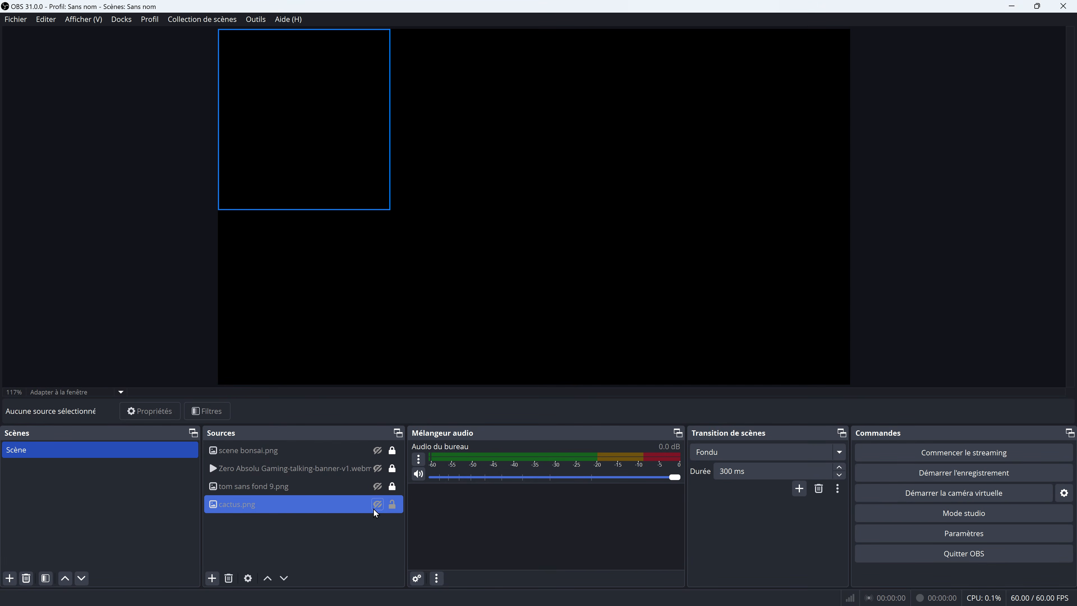
{"action": "left_click", "coordinate": [377, 504]}
{"action": "left_click", "coordinate": [378, 485]}
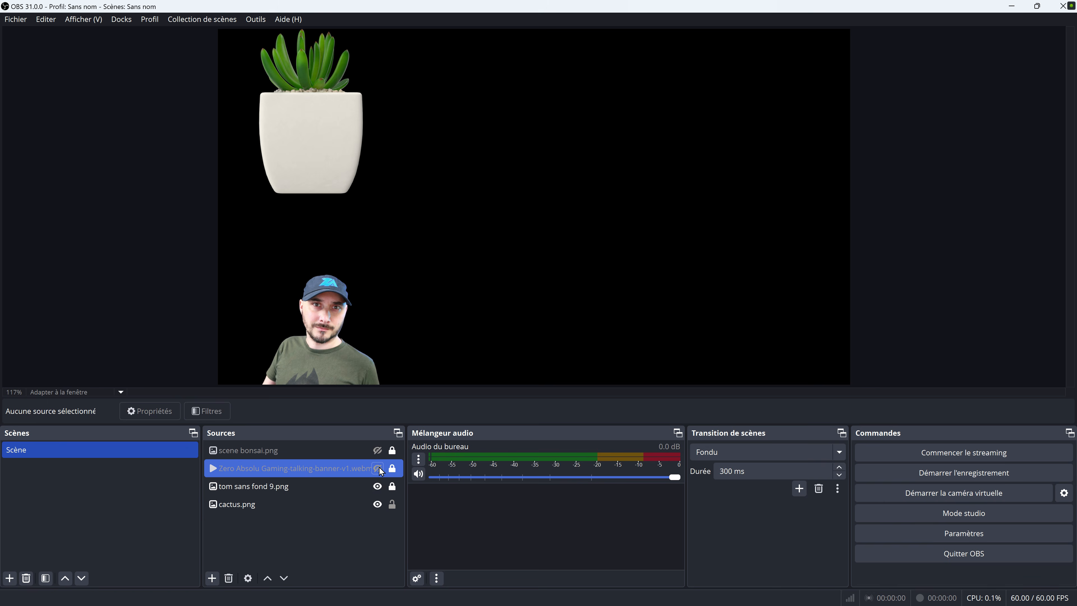
{"action": "left_click", "coordinate": [377, 468]}
Shrink cactus.png, raise it above all other sources and place it over the lower right corner of the chat frame.
{"action": "left_click", "coordinate": [314, 504]}
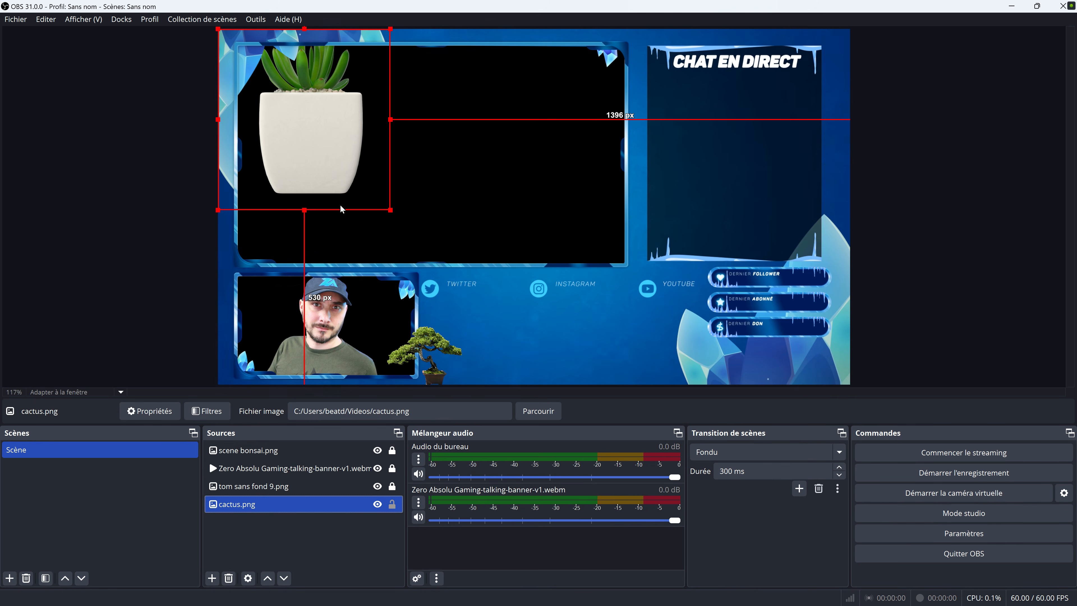
{"action": "left_click_drag", "start_coordinate": [313, 150], "coordinate": [474, 191]}
{"action": "left_click", "coordinate": [267, 578]}
{"action": "left_click", "coordinate": [267, 578]}
{"action": "left_click", "coordinate": [267, 578]}
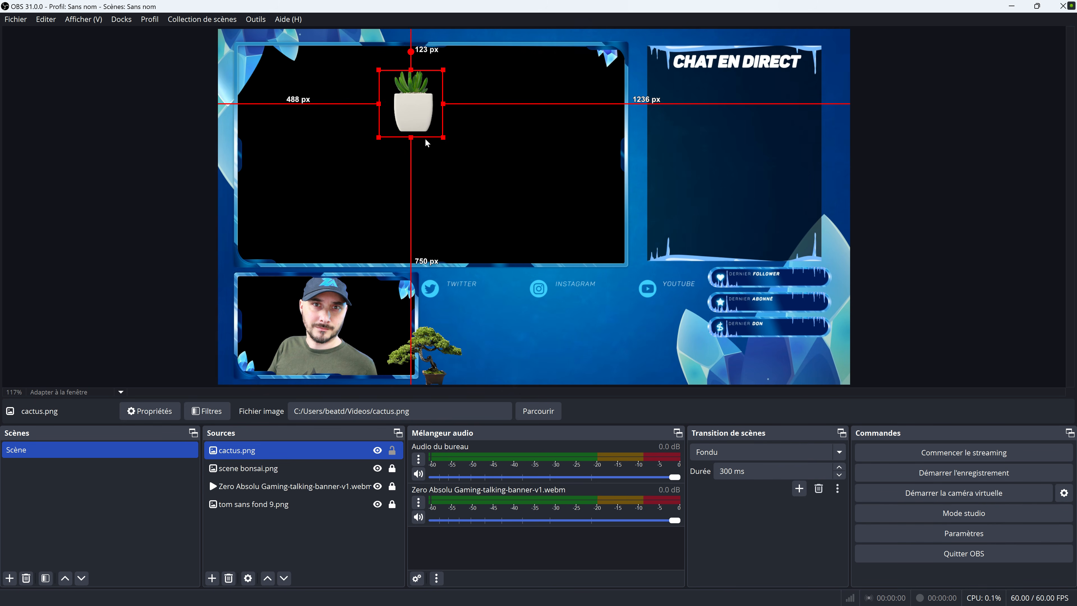
{"action": "left_click_drag", "start_coordinate": [418, 106], "coordinate": [799, 250]}
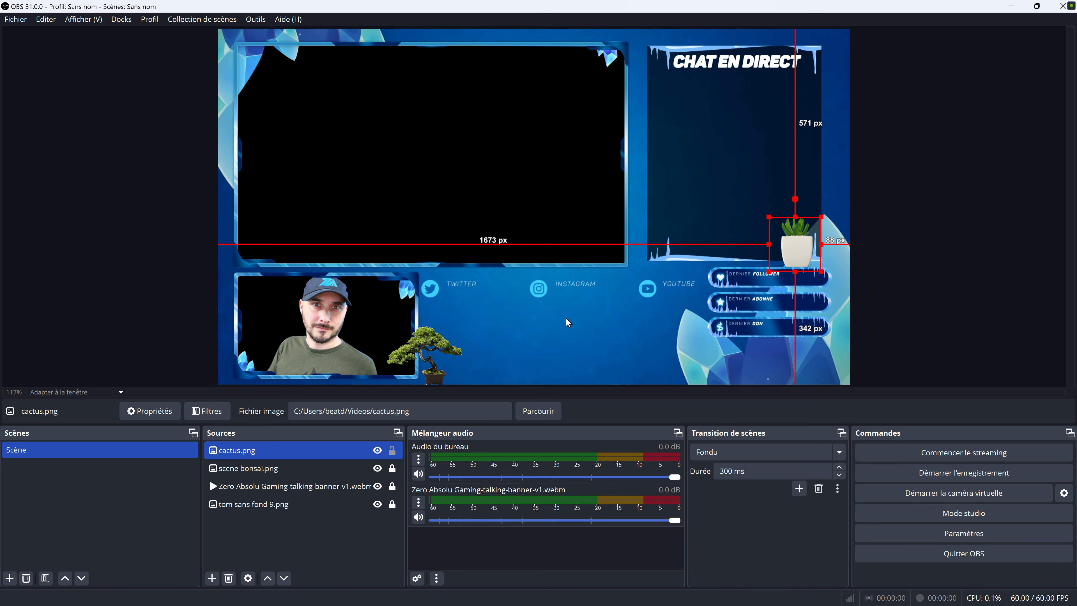
{"action": "left_click", "coordinate": [72, 248]}
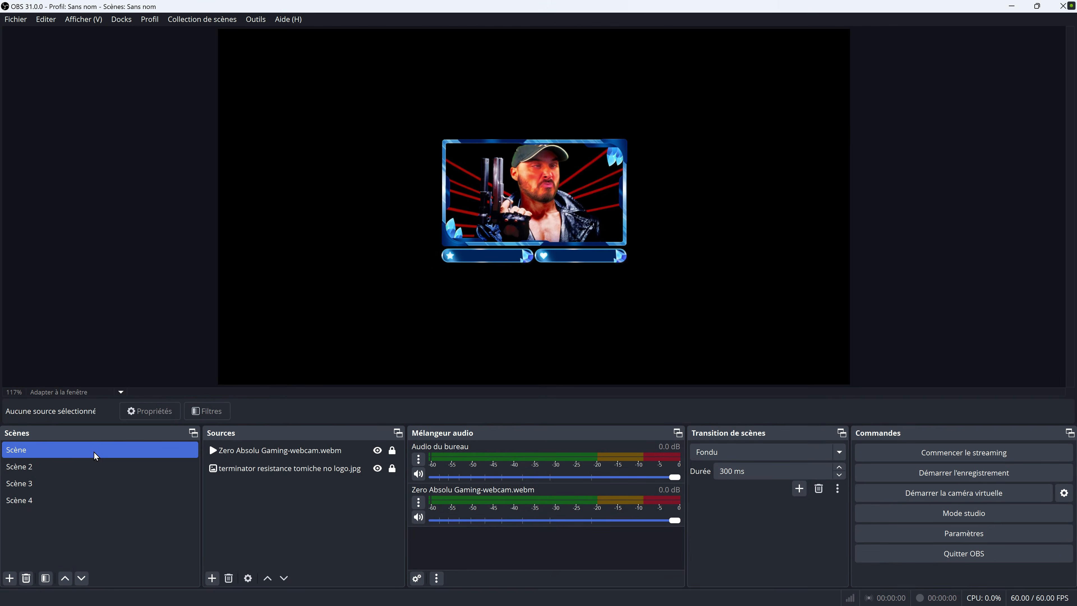
View Scène 2, Scène 3 and Scène 4 in turn.
{"action": "left_click", "coordinate": [94, 466]}
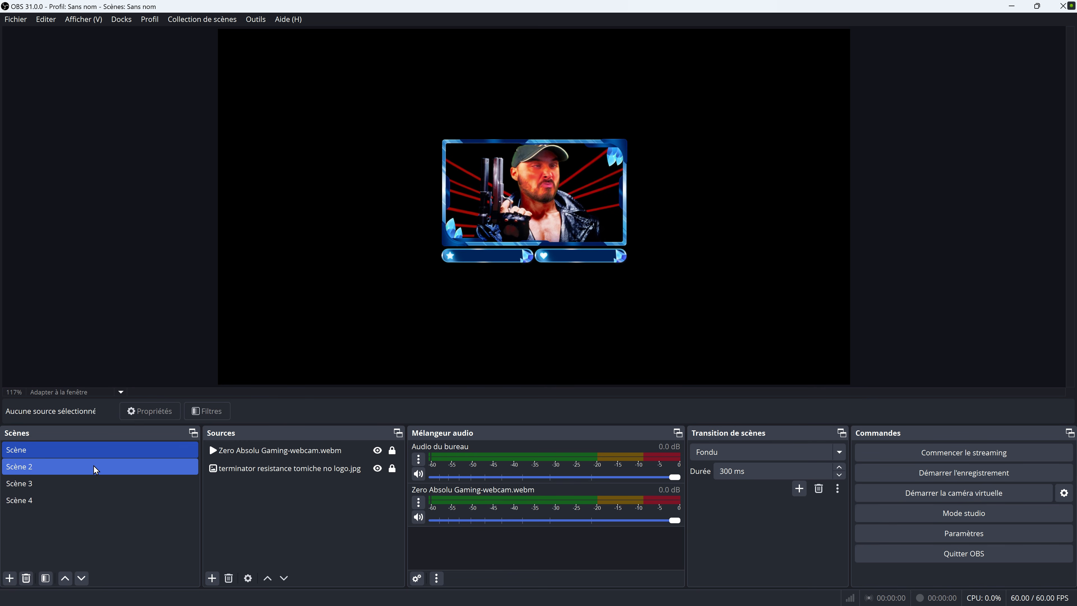
{"action": "left_click", "coordinate": [92, 482]}
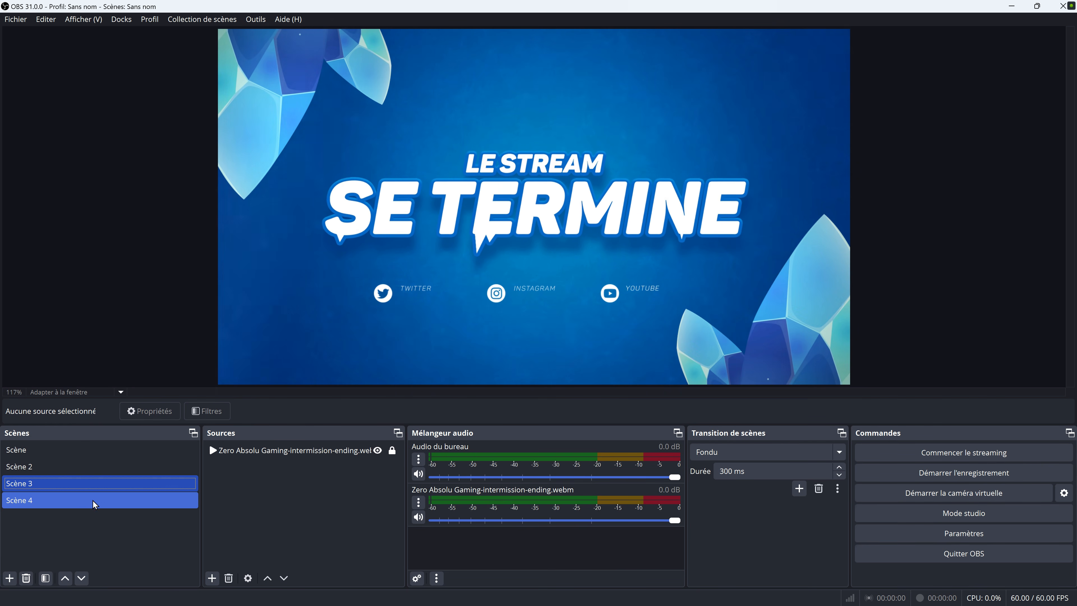
{"action": "left_click", "coordinate": [93, 500]}
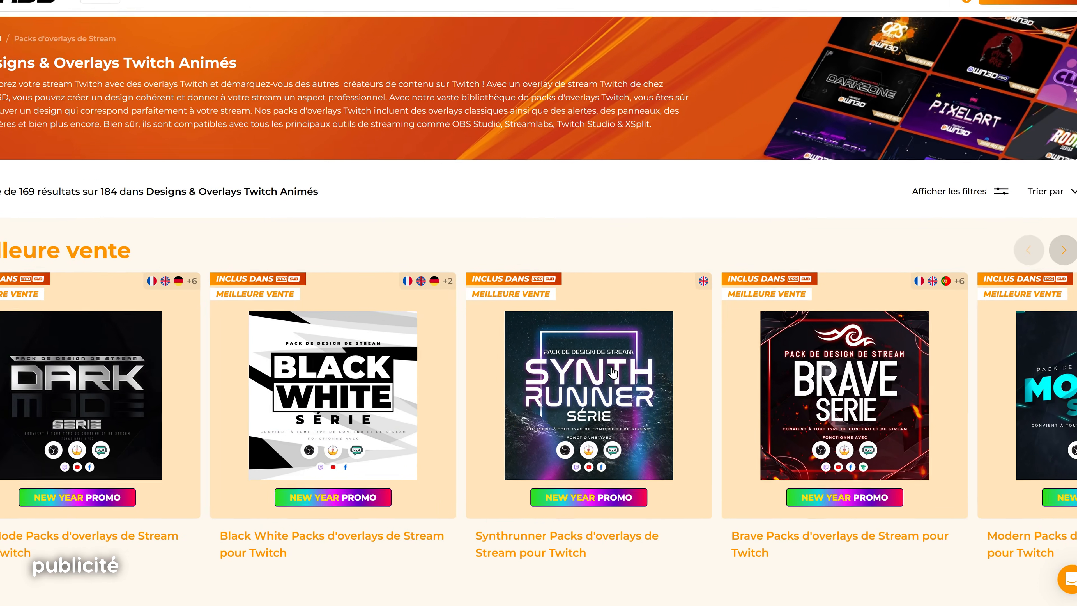
Switch to the OWN3D site and apply the promo code to the cart holding the Enchanted - Premium overlay pack.
{"action": "mouse_move", "coordinate": [530, 424]}
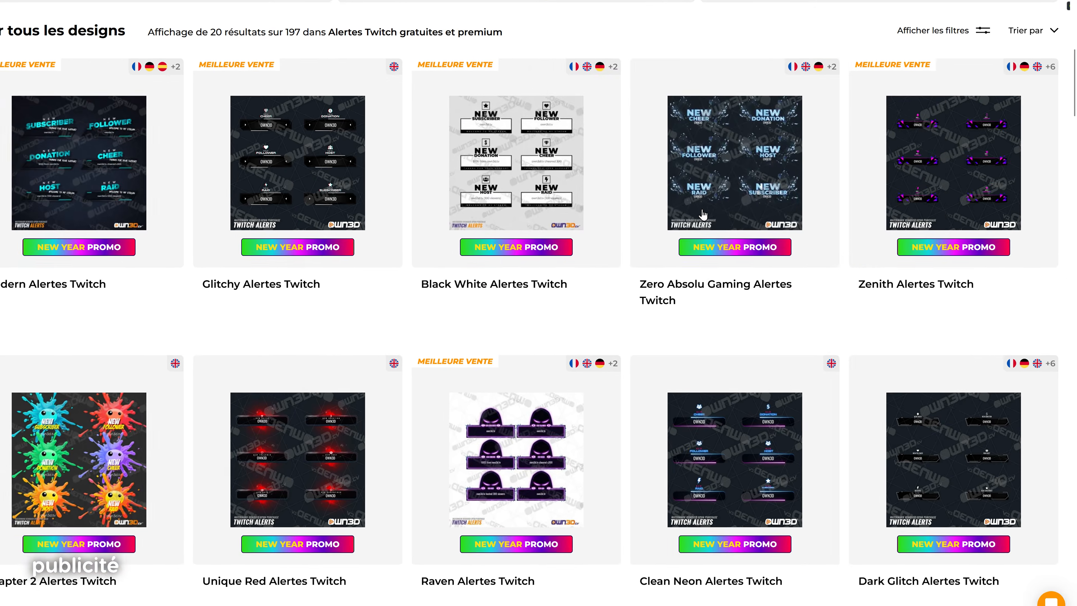
{"action": "mouse_move", "coordinate": [679, 208]}
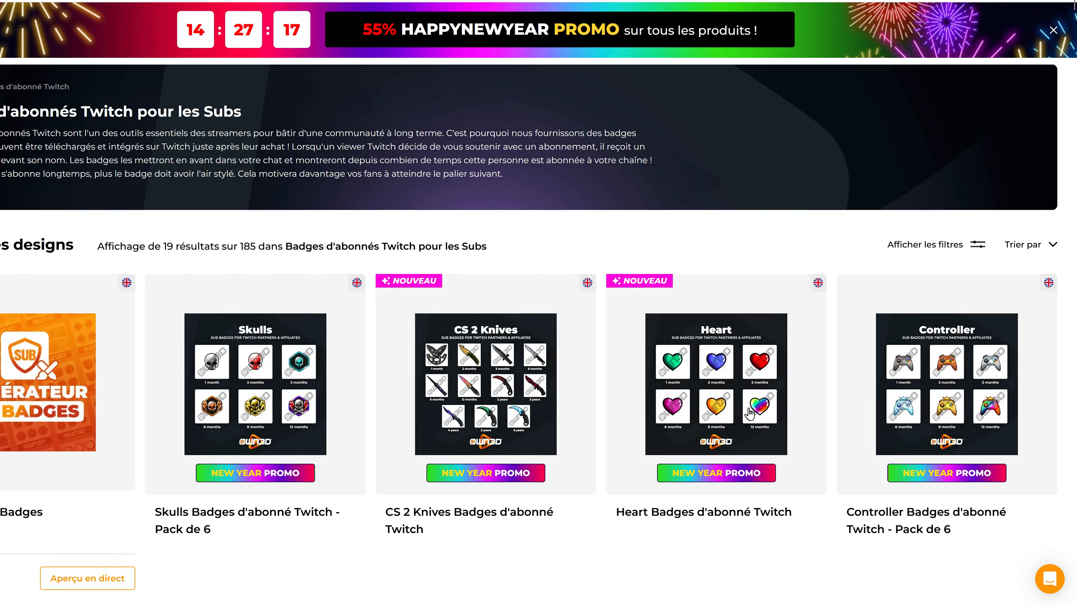
{"action": "mouse_move", "coordinate": [797, 334]}
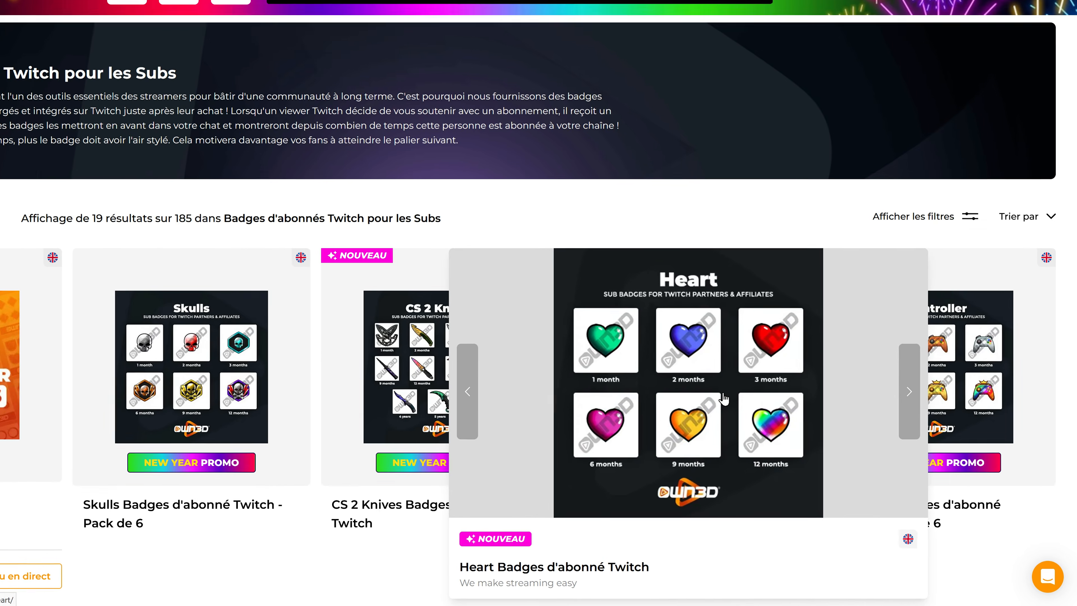
{"action": "type", "text": "OMTOM"}
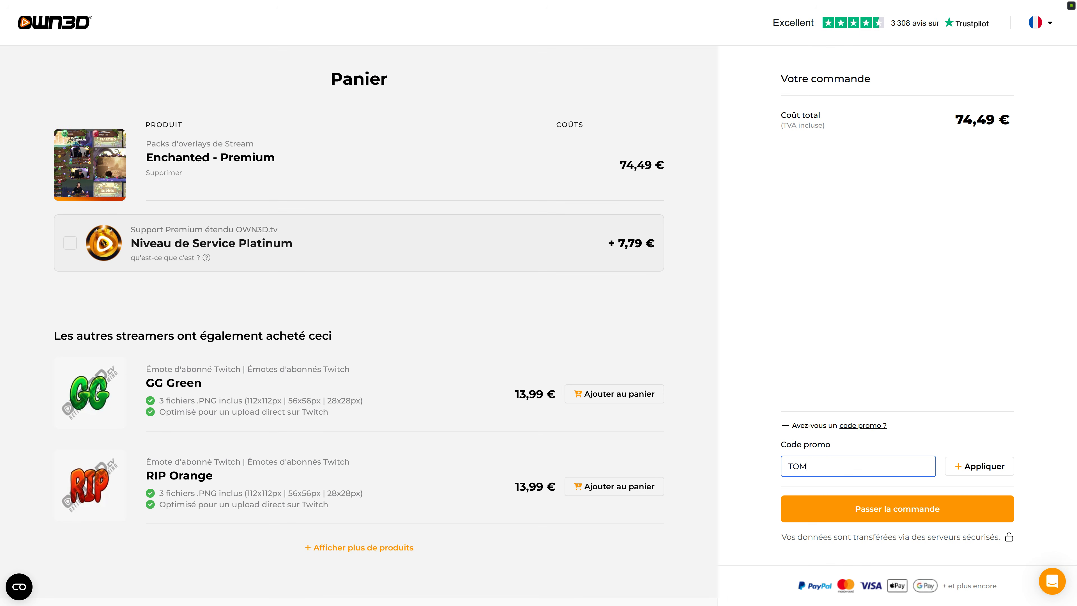
{"action": "left_click", "coordinate": [957, 466]}
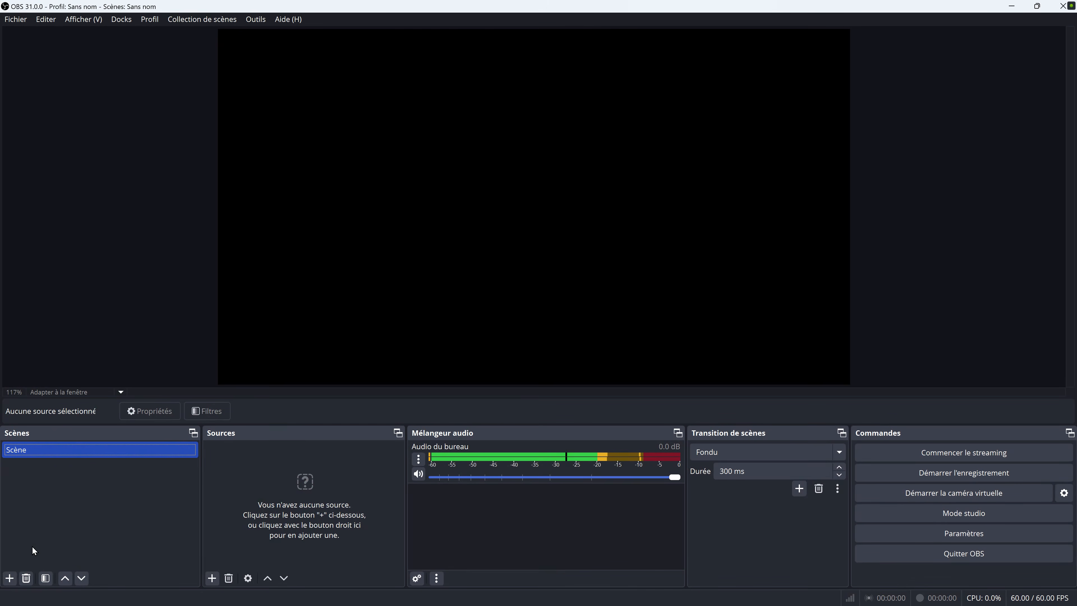
Add a scene named Scène 2 and give it a scaled-down image source showing cod tomiche 1080p.png.
{"action": "left_click", "coordinate": [10, 578]}
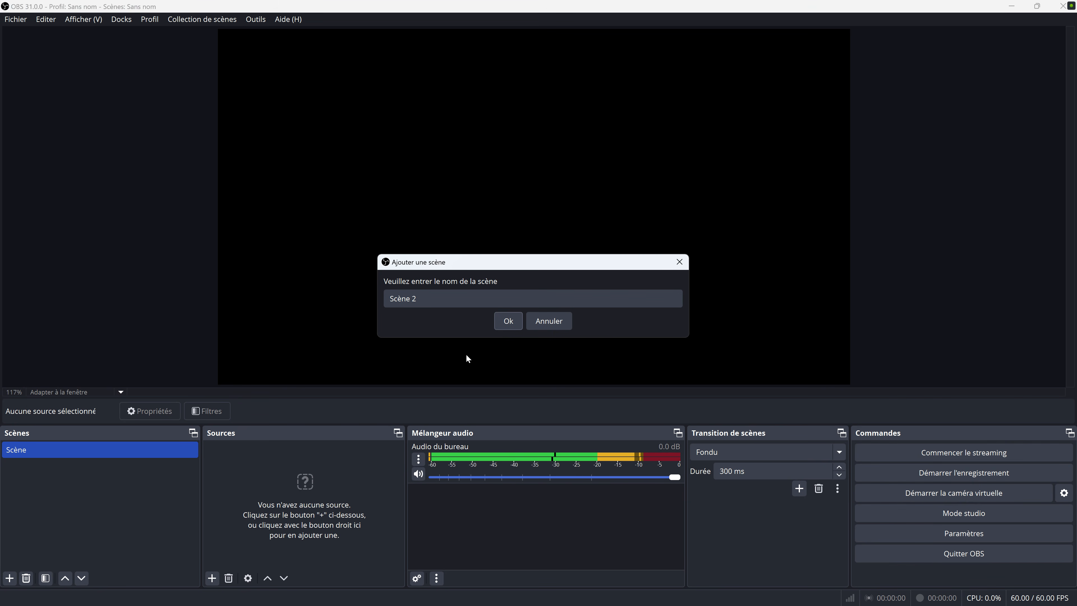
{"action": "left_click", "coordinate": [509, 322]}
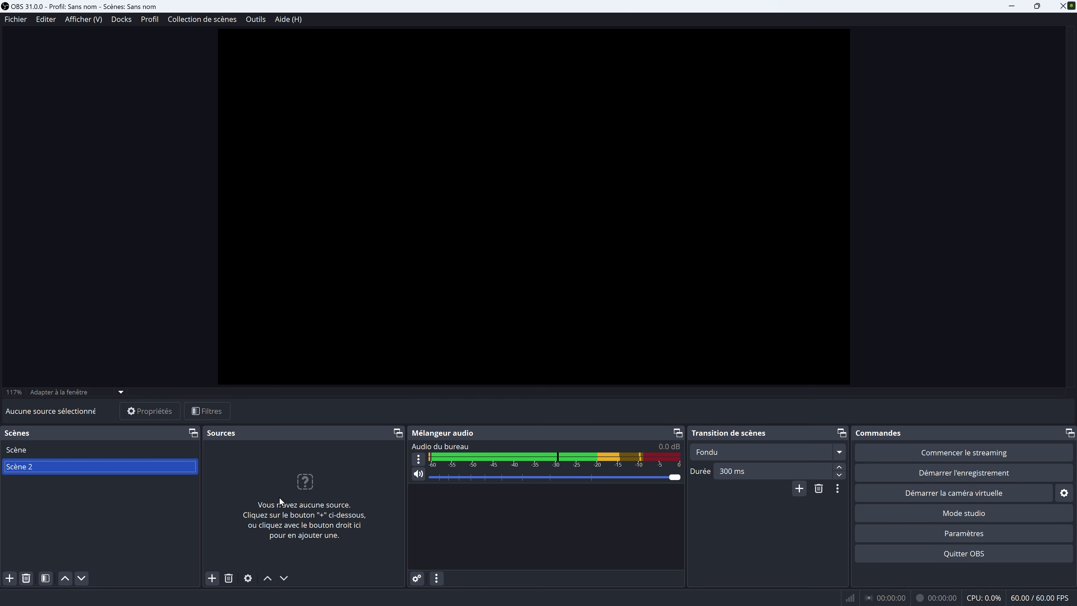
{"action": "left_click", "coordinate": [212, 577]}
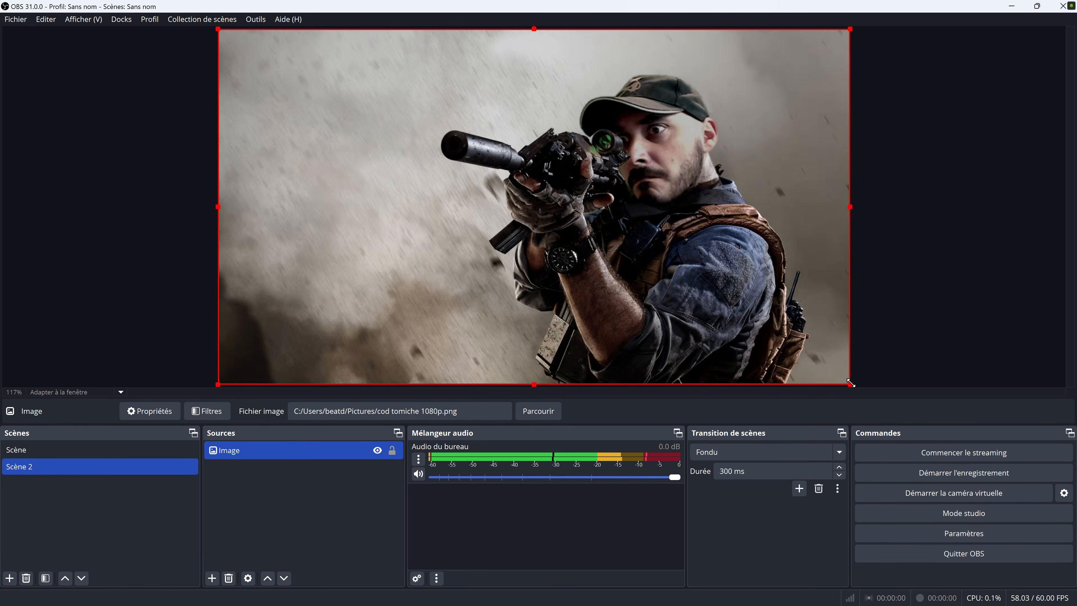
{"action": "left_click_drag", "start_coordinate": [849, 384], "coordinate": [447, 218]}
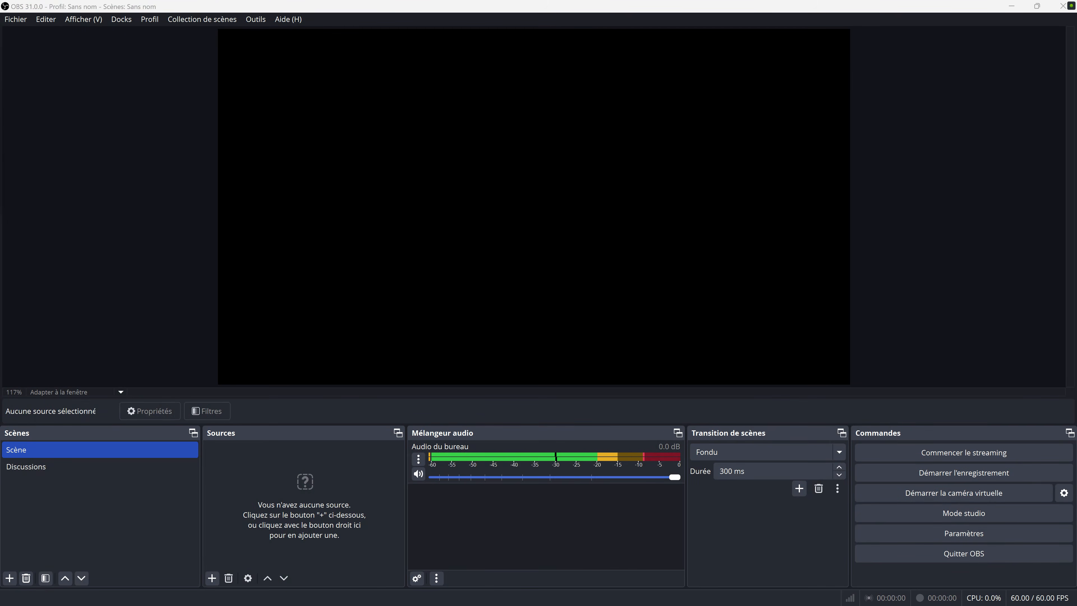
Add the Zero Absolu Gaming-intermission-starting-blank.webm video to Scène and rename the source Fond animé Démarrage.
{"action": "left_click_drag", "start_coordinate": [0, 102], "coordinate": [392, 260]}
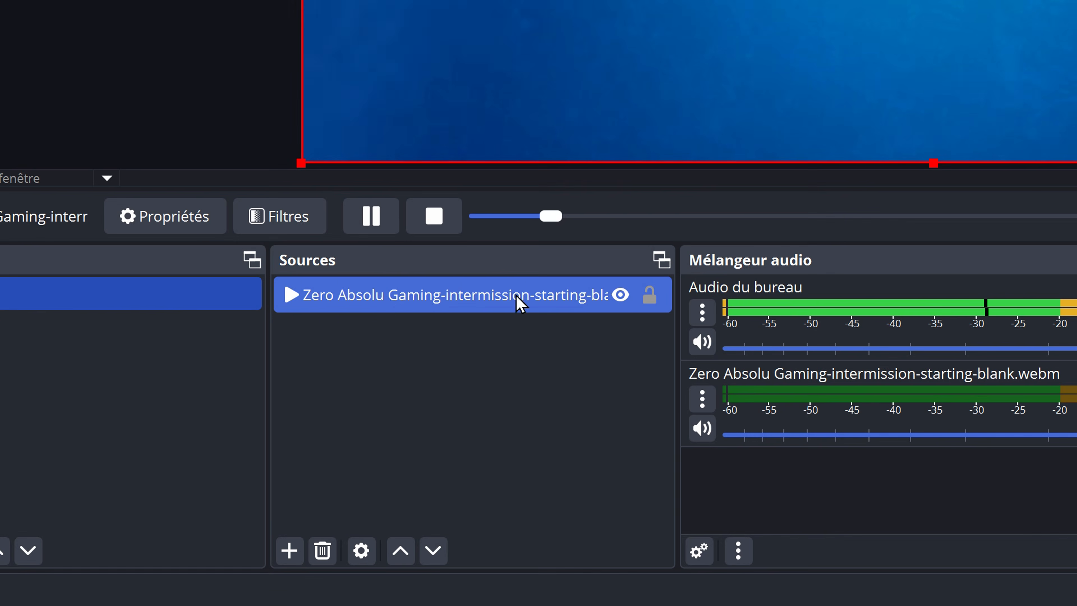
{"action": "right_click", "coordinate": [443, 295]}
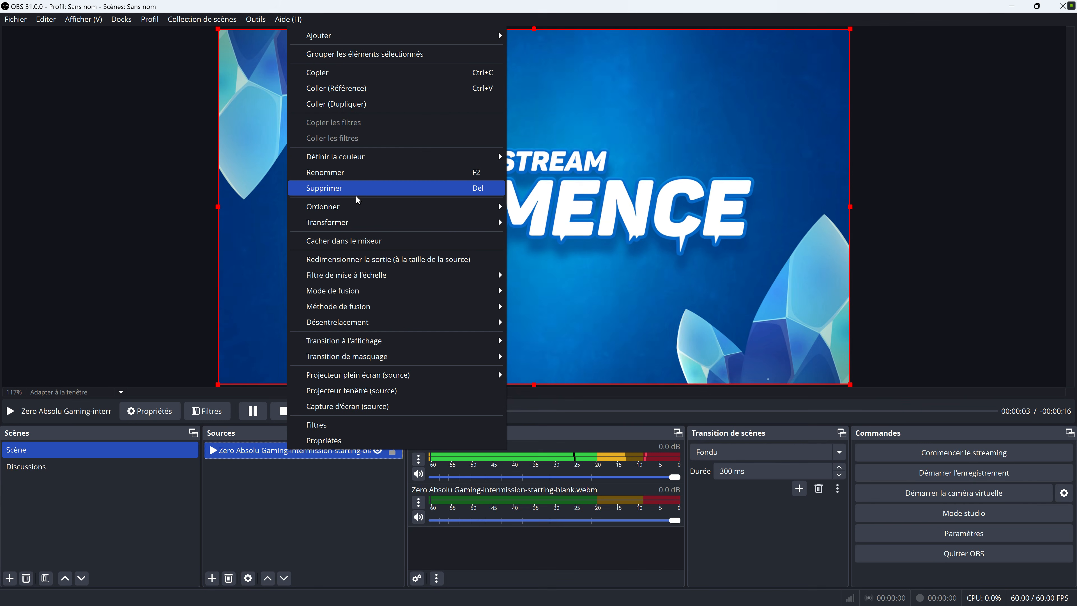
{"action": "left_click", "coordinate": [356, 172]}
{"action": "type", "text": "Fond animé"}
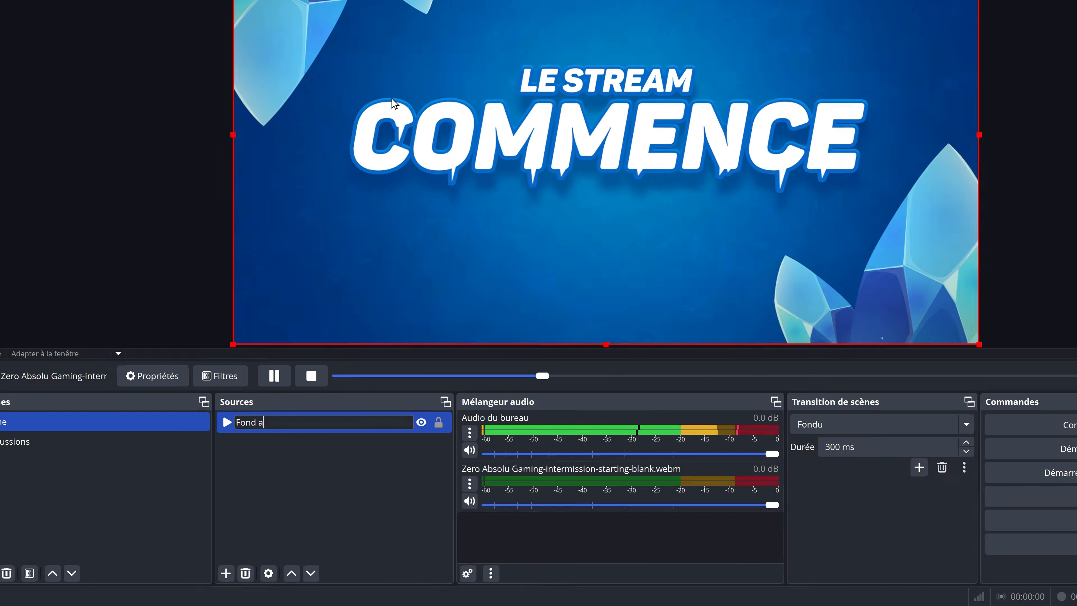
{"action": "type", "text": " Démarrage"}
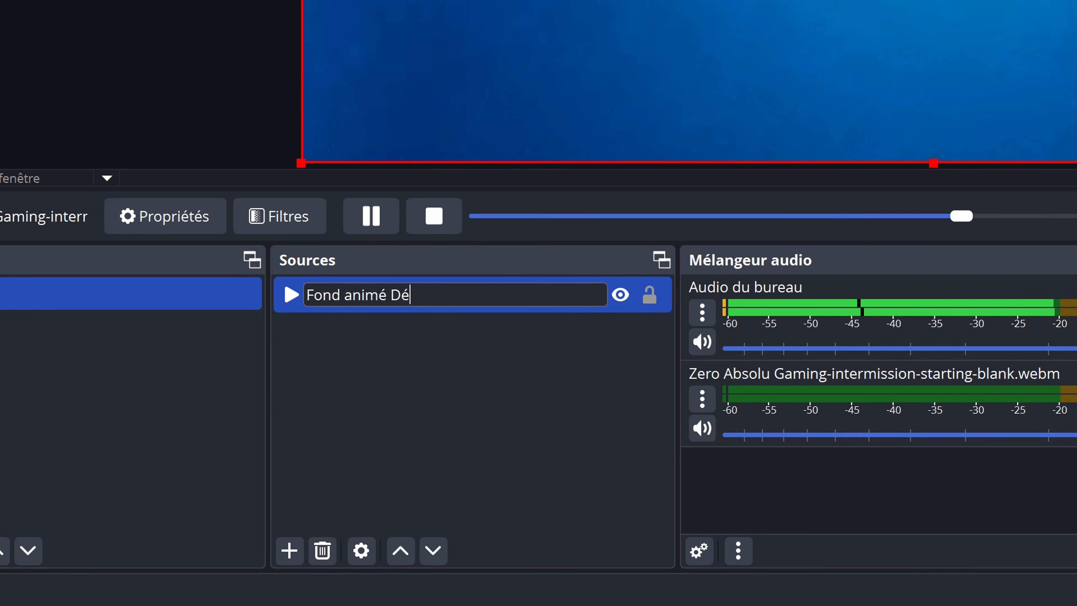
{"action": "key", "text": "Return"}
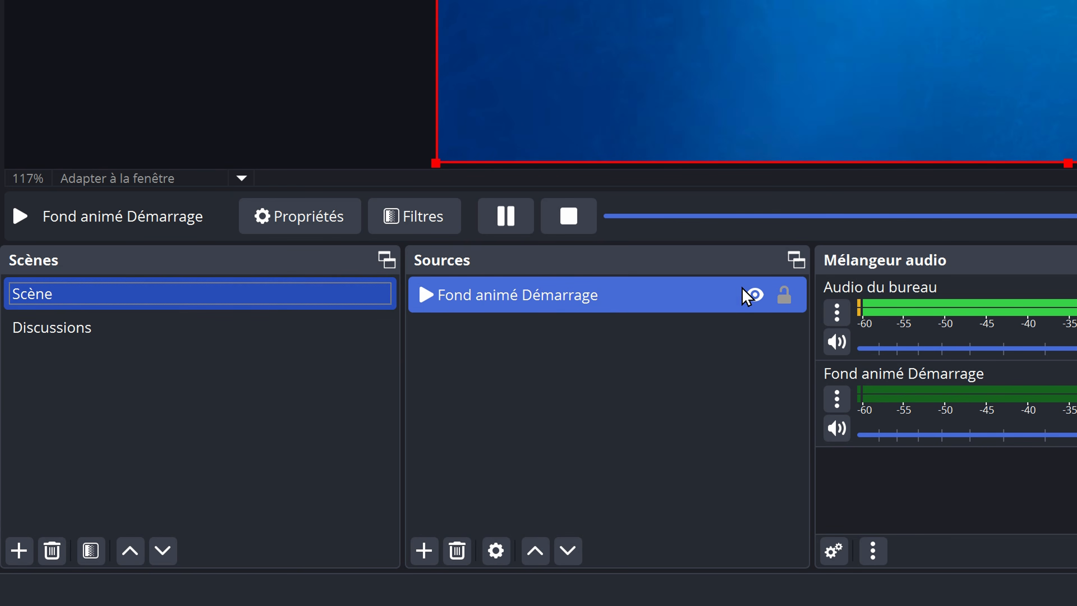
Toggle the visibility of the Fond animé Démarrage source off and on.
{"action": "left_click", "coordinate": [755, 294]}
{"action": "left_click", "coordinate": [755, 295]}
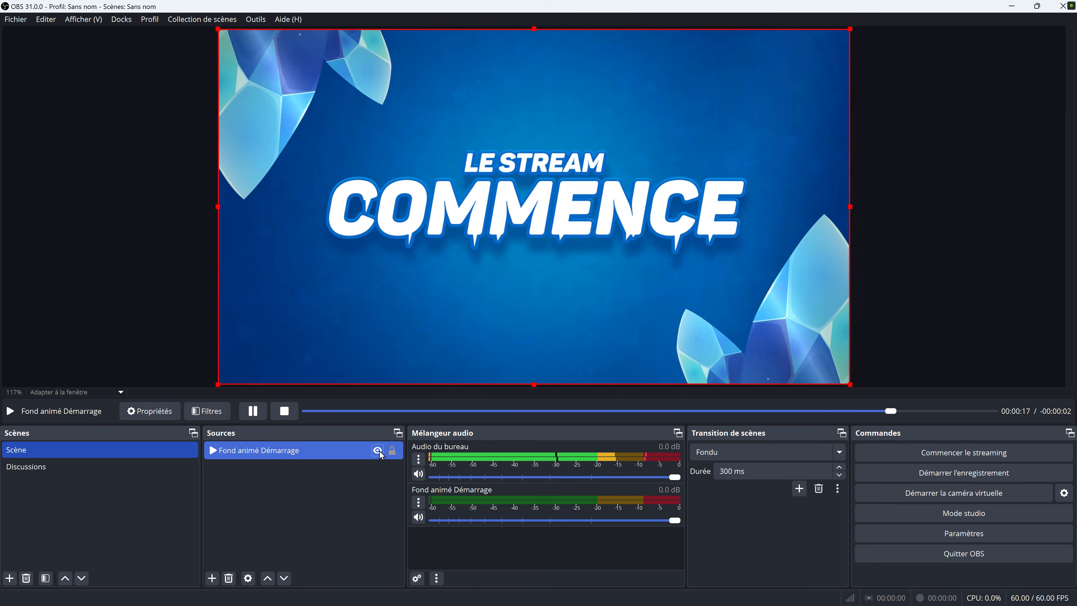
{"action": "left_click", "coordinate": [755, 294]}
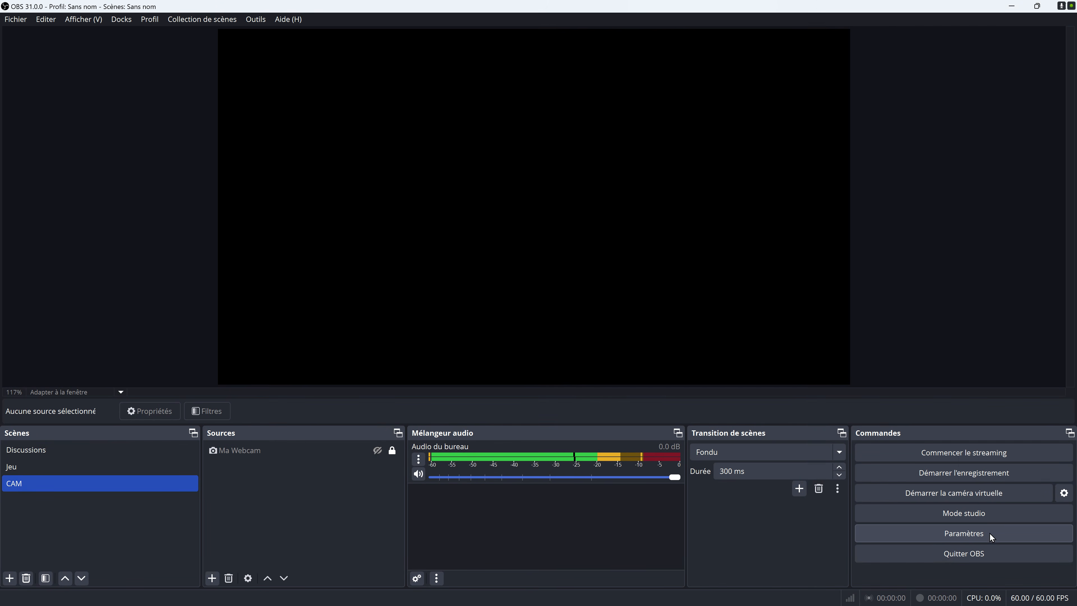
Set the first microphone/auxiliary audio device to OBSBOT Tiny2 Microphone (OBSBOT Tiny2 Audio) and apply the setting.
{"action": "left_click", "coordinate": [961, 538]}
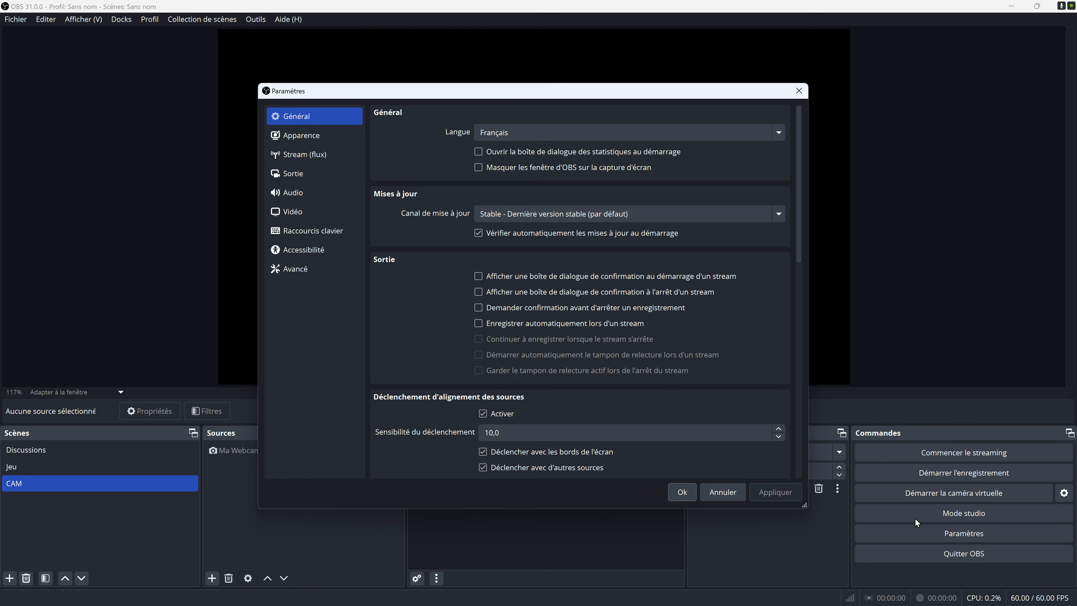
{"action": "left_click", "coordinate": [293, 193]}
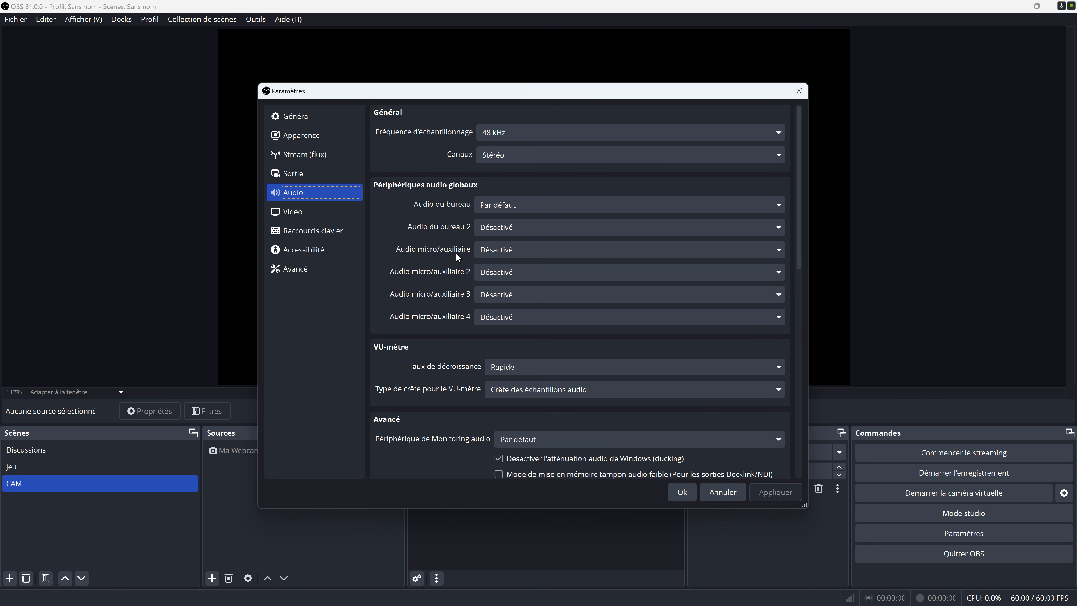
{"action": "left_click", "coordinate": [508, 251]}
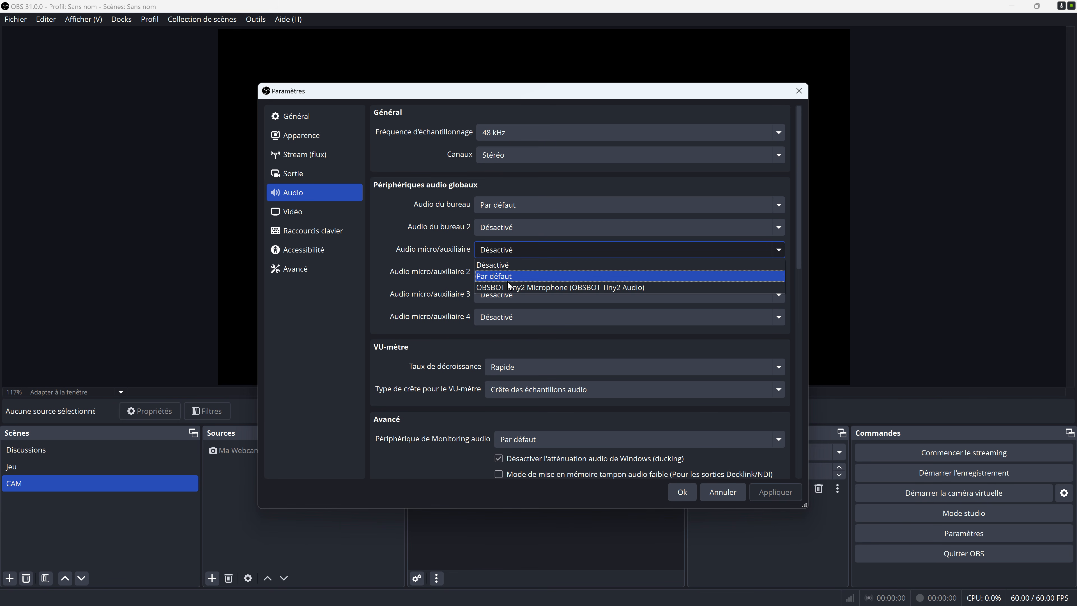
{"action": "left_click", "coordinate": [523, 288]}
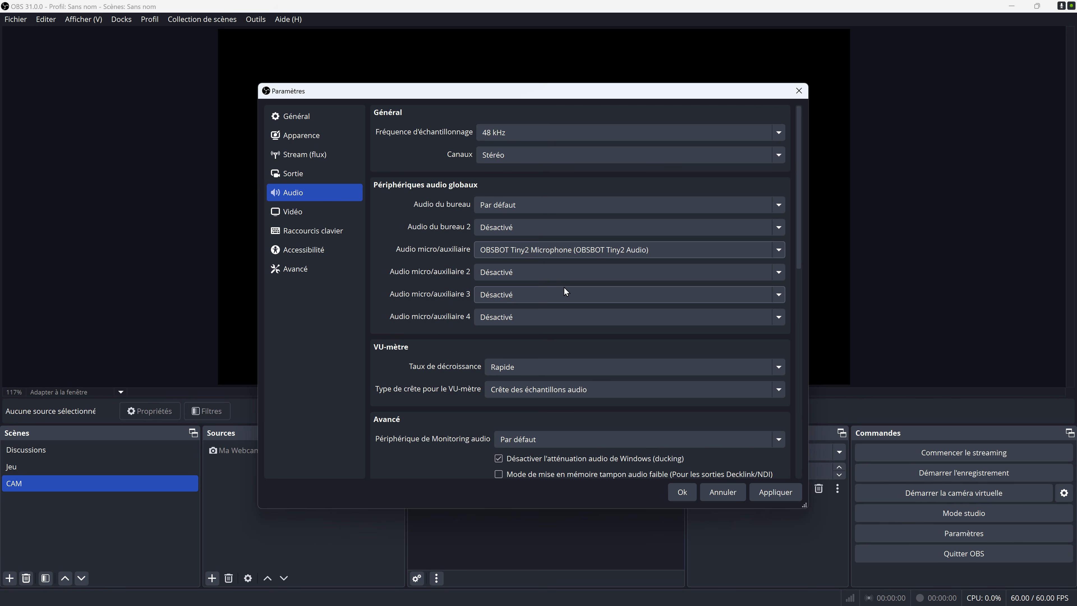
{"action": "left_click", "coordinate": [768, 493]}
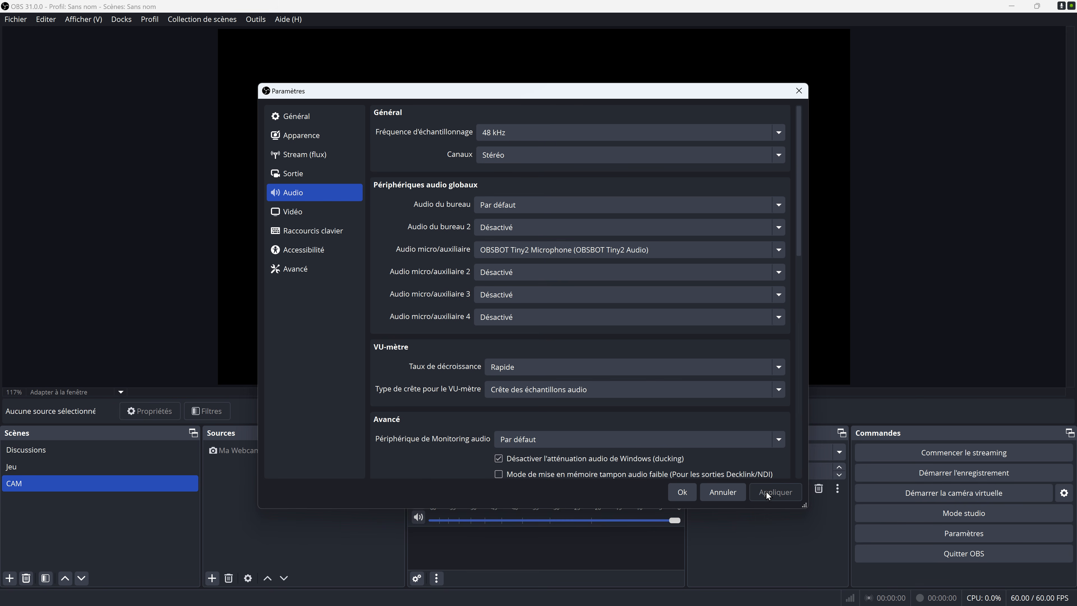
Close the settings, switch to the Windows sound settings and open the properties of an audio recording device.
{"action": "left_click", "coordinate": [683, 492]}
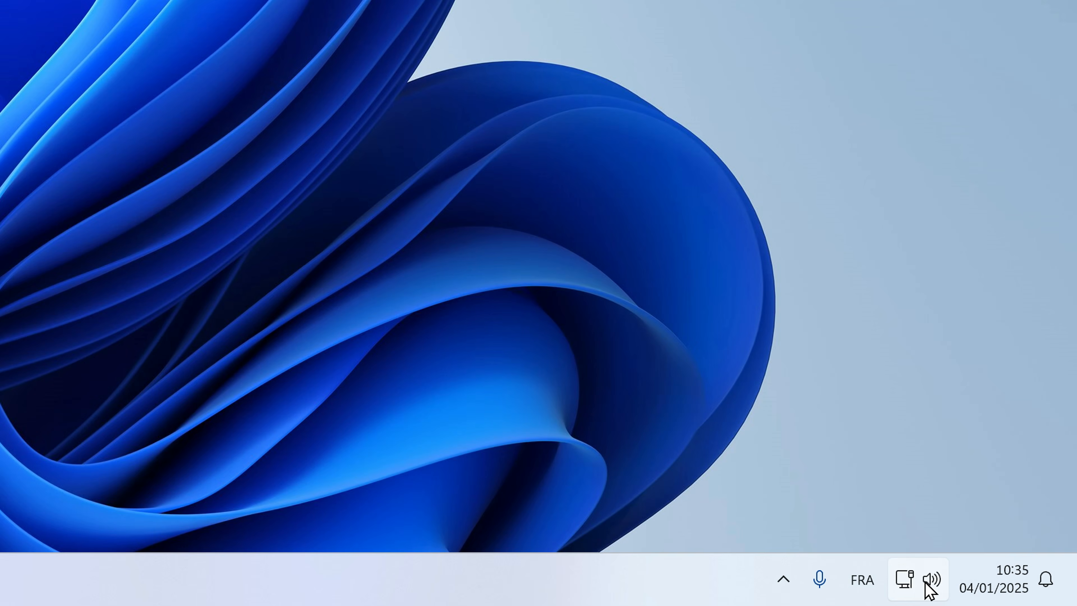
{"action": "right_click", "coordinate": [927, 583]}
{"action": "left_click", "coordinate": [921, 524]}
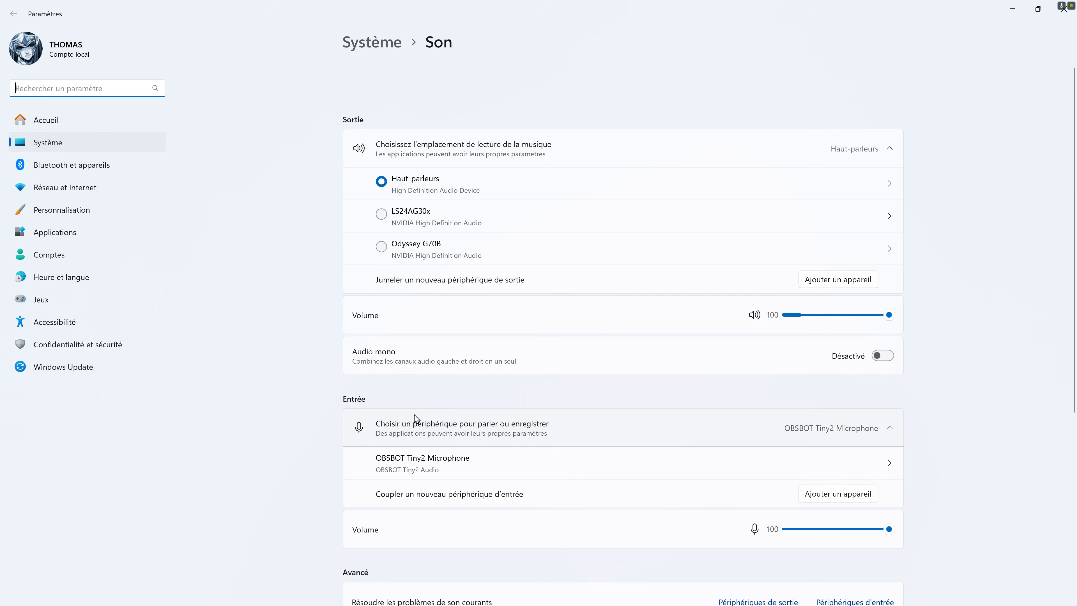
{"action": "scroll", "coordinate": [415, 419], "scroll_direction": "down", "scroll_amount": 7}
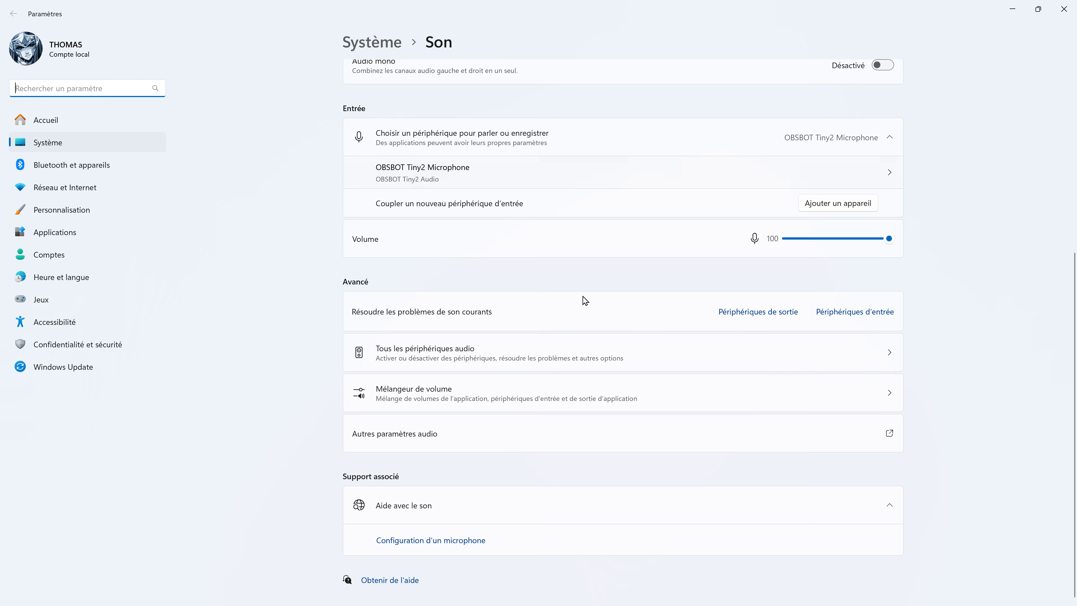
{"action": "left_click", "coordinate": [597, 431]}
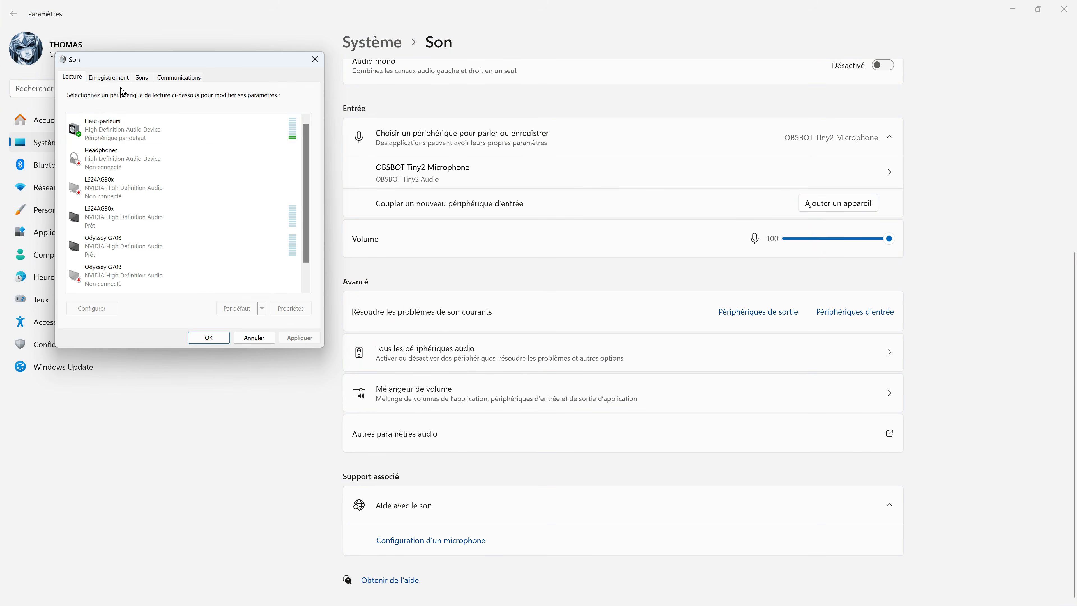
{"action": "left_click", "coordinate": [113, 80]}
{"action": "left_click", "coordinate": [138, 222]}
{"action": "left_click", "coordinate": [297, 309]}
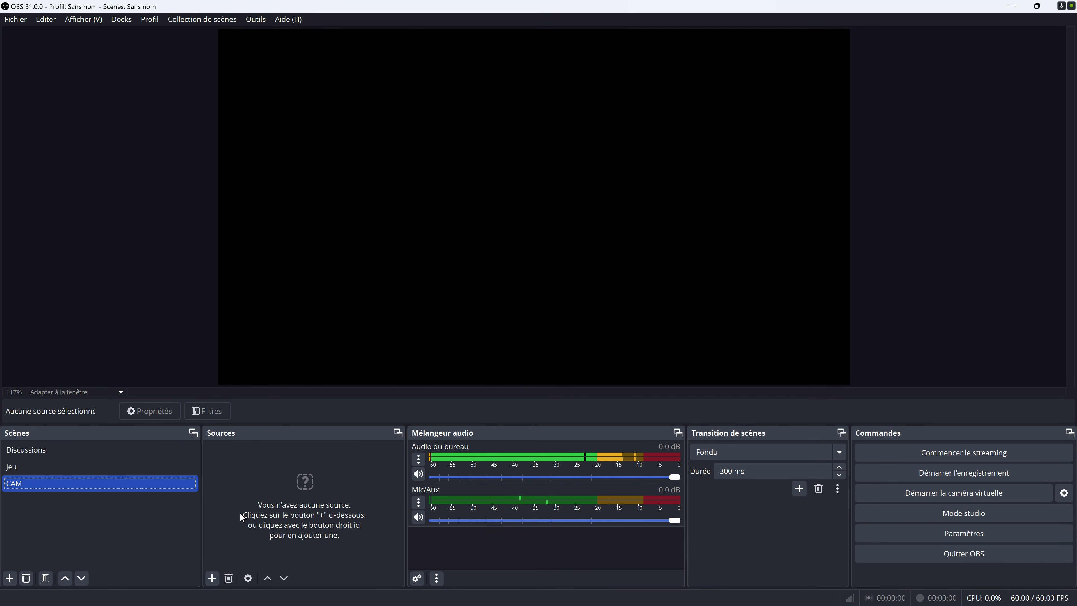
Add a video capture device source named Ma webcam to the CAM scene, using the OBSBOT Tiny 2 StreamCamera.
{"action": "left_click", "coordinate": [212, 577]}
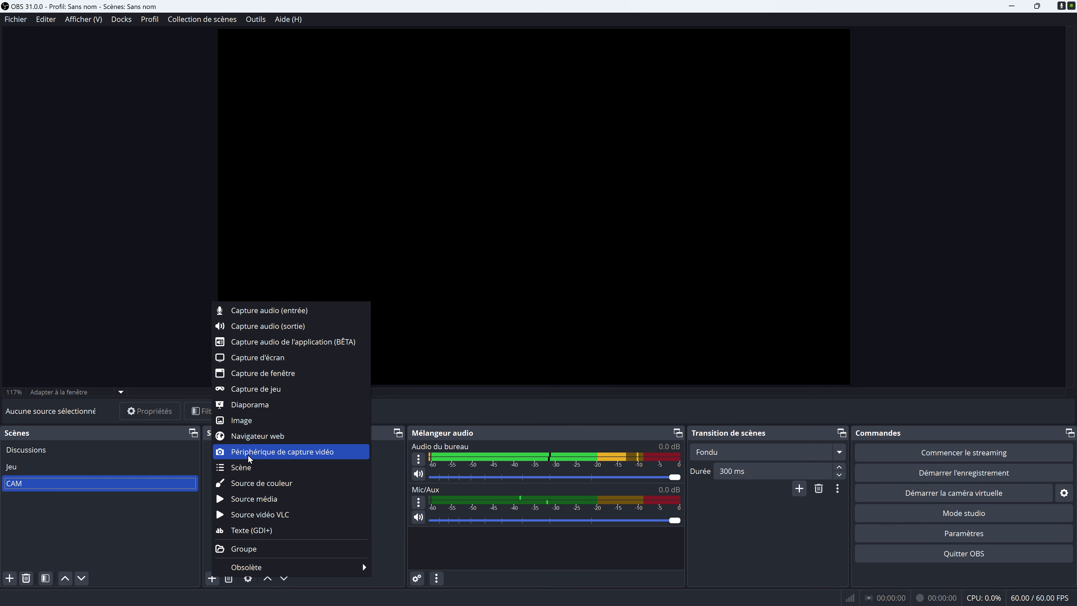
{"action": "left_click", "coordinate": [272, 456]}
{"action": "type", "text": "Ma webcam"}
{"action": "key", "text": "Return"}
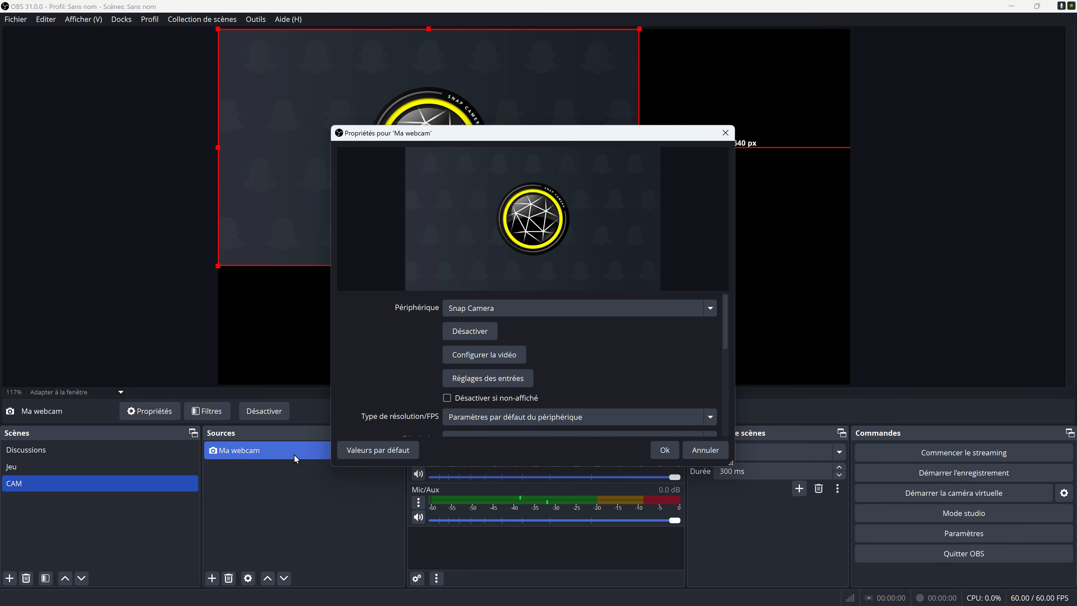
{"action": "left_click", "coordinate": [507, 309]}
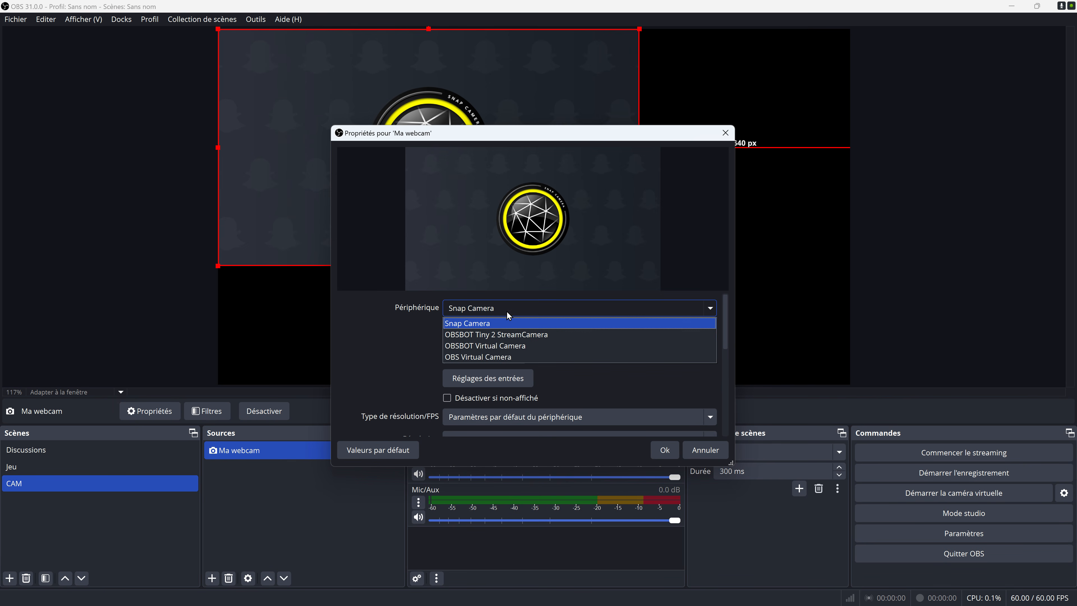
{"action": "left_click", "coordinate": [515, 334]}
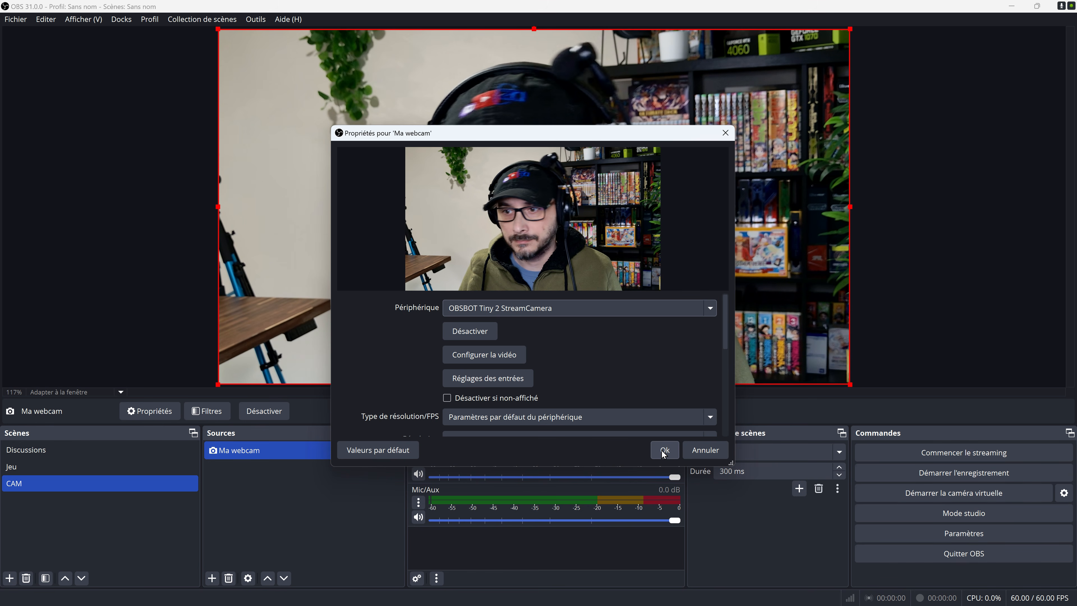
Give the Ma webcam source a custom resolution of 1920x1080 and confirm its properties.
{"action": "left_click_drag", "start_coordinate": [544, 134], "coordinate": [536, 76]}
{"action": "scroll", "coordinate": [671, 319], "scroll_direction": "down", "scroll_amount": 1}
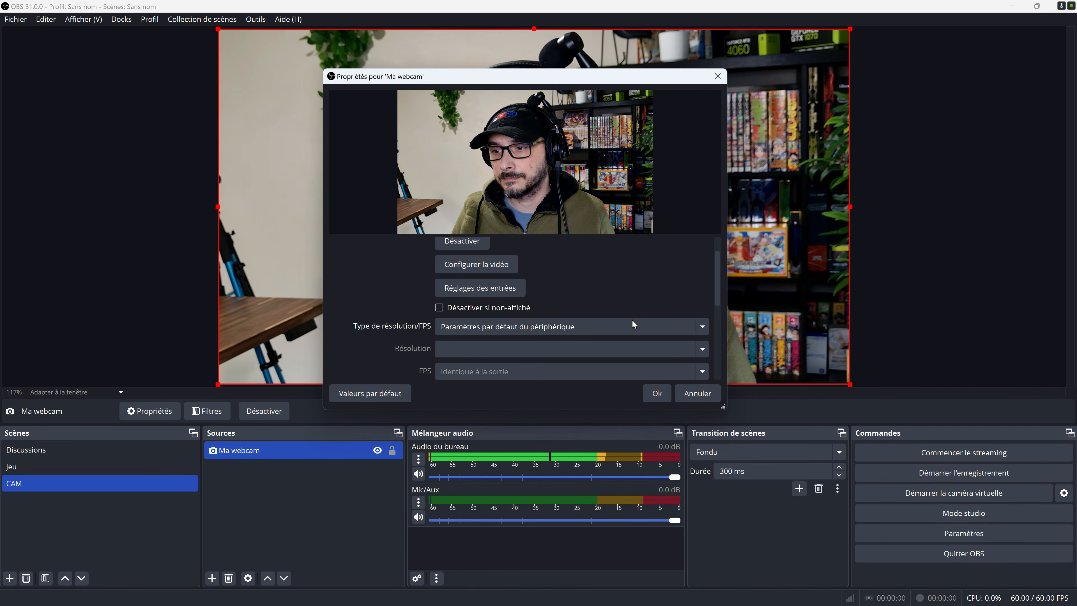
{"action": "left_click", "coordinate": [573, 325]}
{"action": "left_click", "coordinate": [493, 349]}
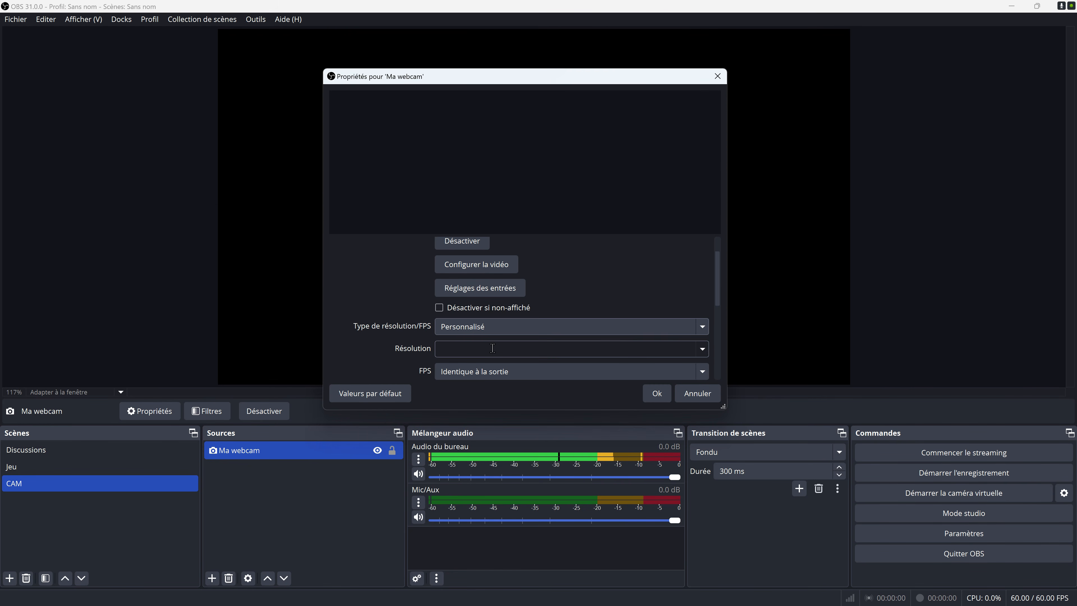
{"action": "left_click", "coordinate": [702, 349]}
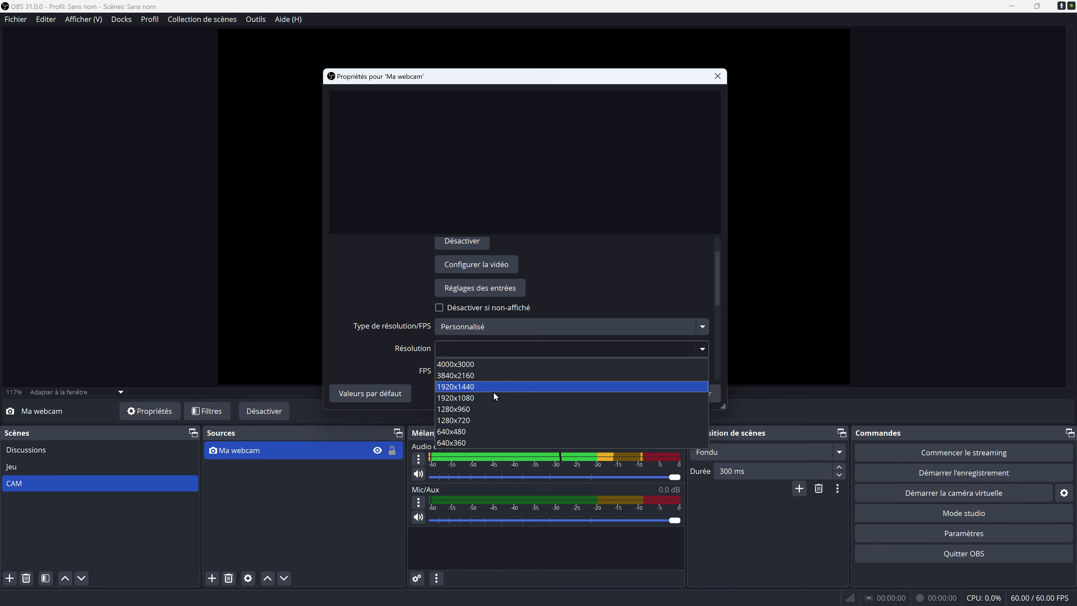
{"action": "left_click", "coordinate": [490, 396]}
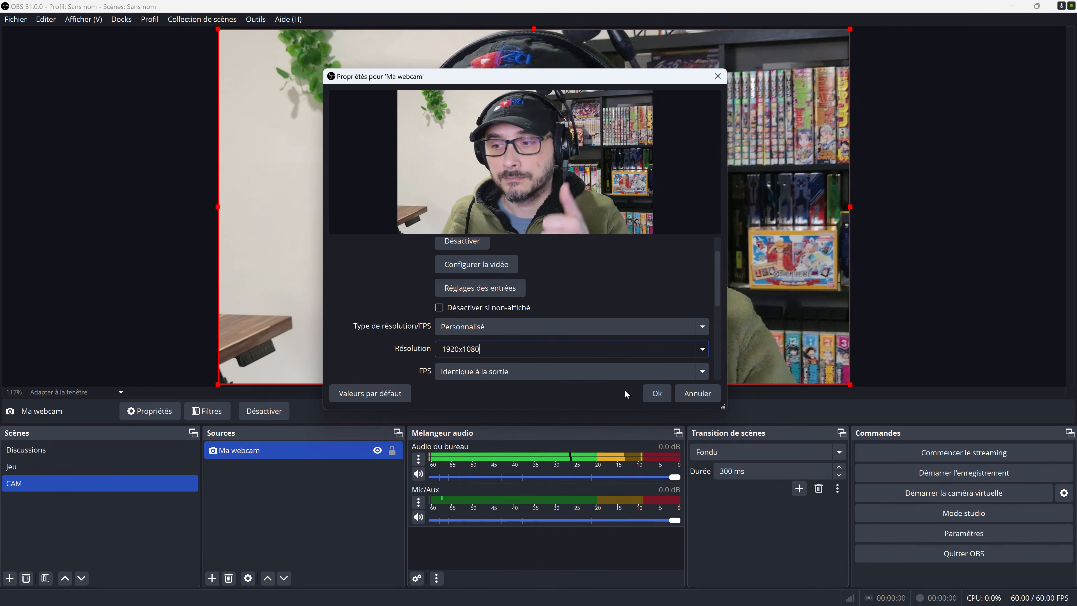
{"action": "left_click", "coordinate": [655, 395]}
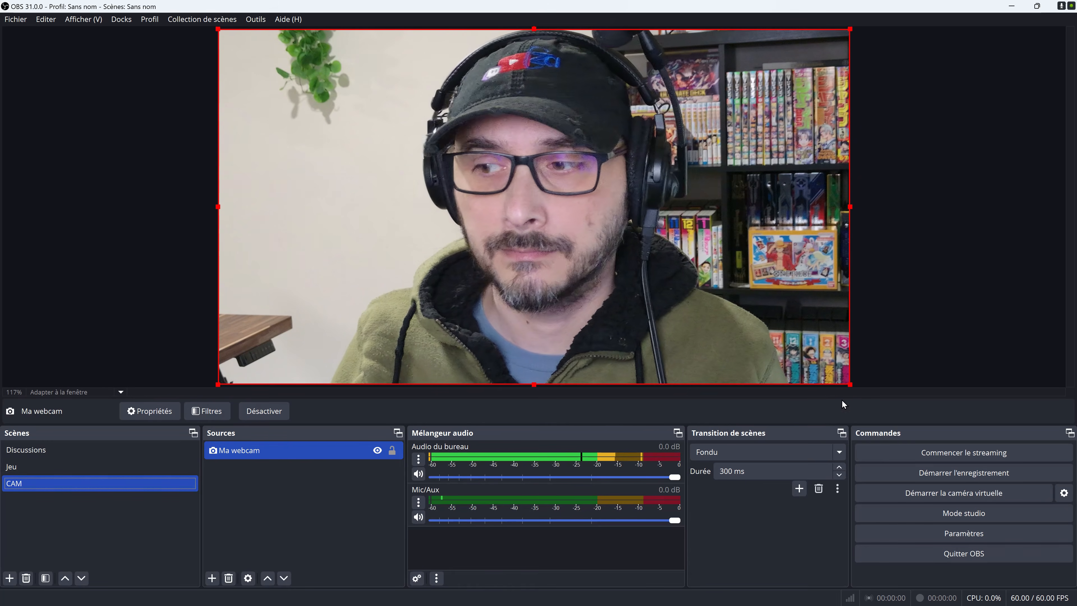
Scale the Ma webcam source down to a small frame and move it to the canvas's right side.
{"action": "left_click_drag", "start_coordinate": [850, 384], "coordinate": [462, 166]}
{"action": "left_click_drag", "start_coordinate": [371, 111], "coordinate": [537, 206]}
{"action": "left_click_drag", "start_coordinate": [637, 271], "coordinate": [578, 238]}
{"action": "left_click_drag", "start_coordinate": [544, 178], "coordinate": [704, 253]}
{"action": "left_click_drag", "start_coordinate": [737, 209], "coordinate": [865, 177]}
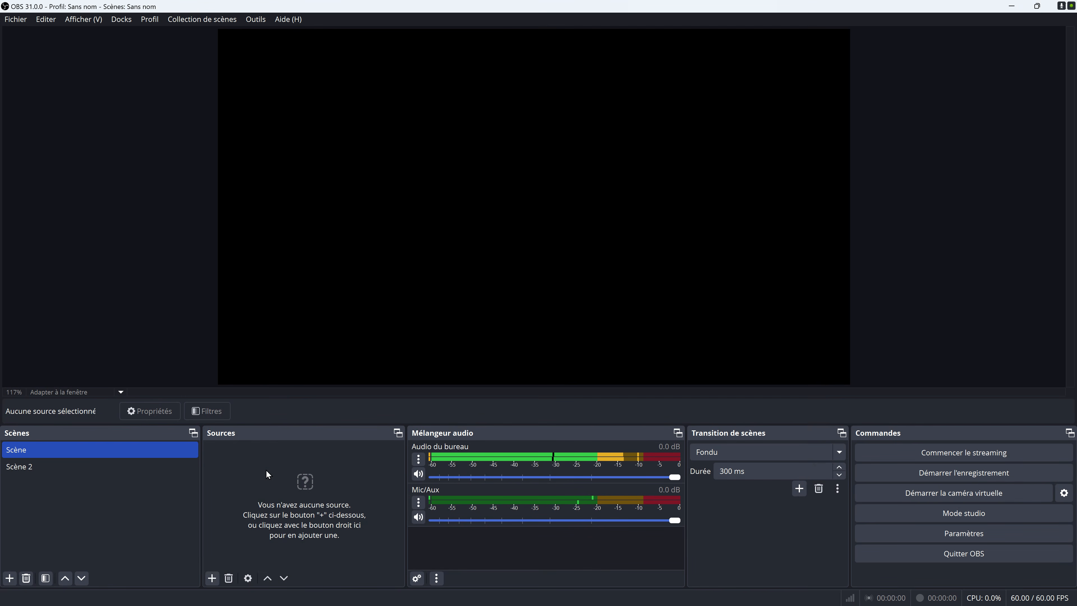
Add a media source playing Zero Absolu Gaming-intermission-starting-blank.webm to Scène and open its properties.
{"action": "left_click", "coordinate": [213, 577]}
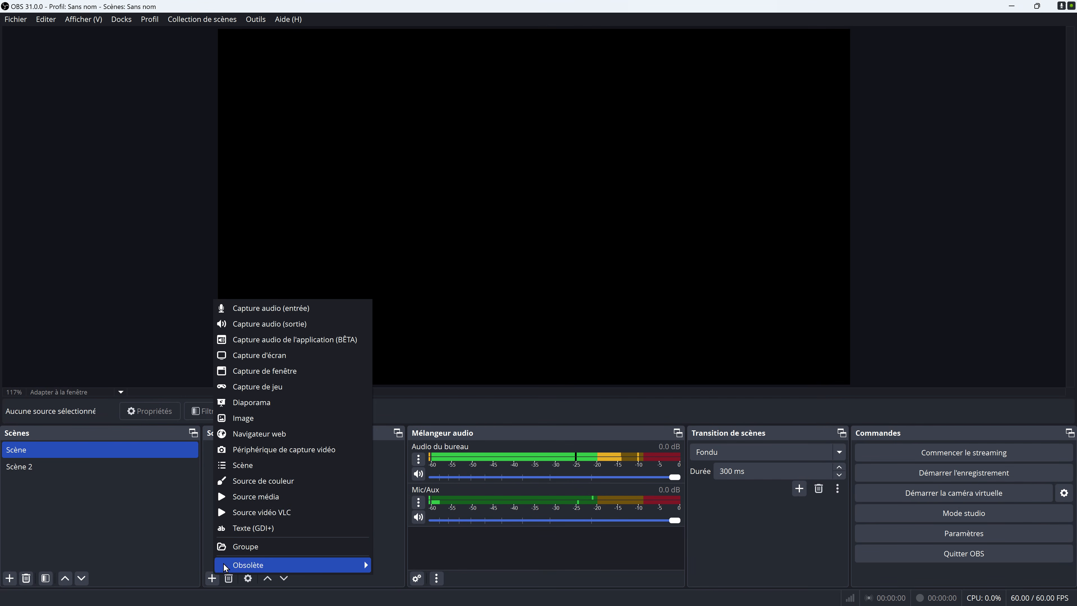
{"action": "left_click", "coordinate": [266, 495]}
{"action": "left_click", "coordinate": [562, 375]}
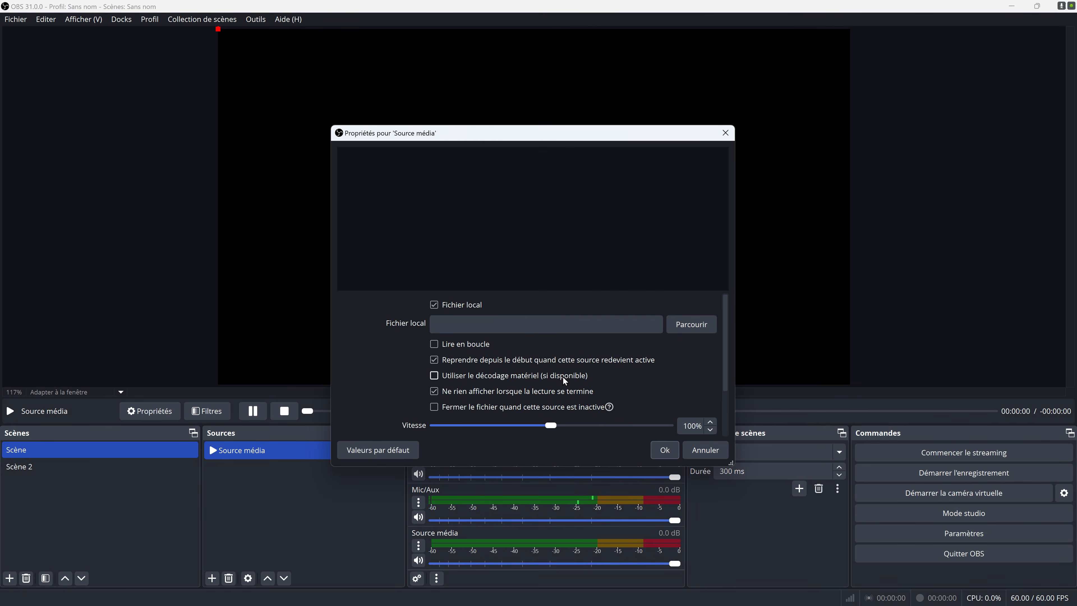
{"action": "left_click", "coordinate": [700, 325]}
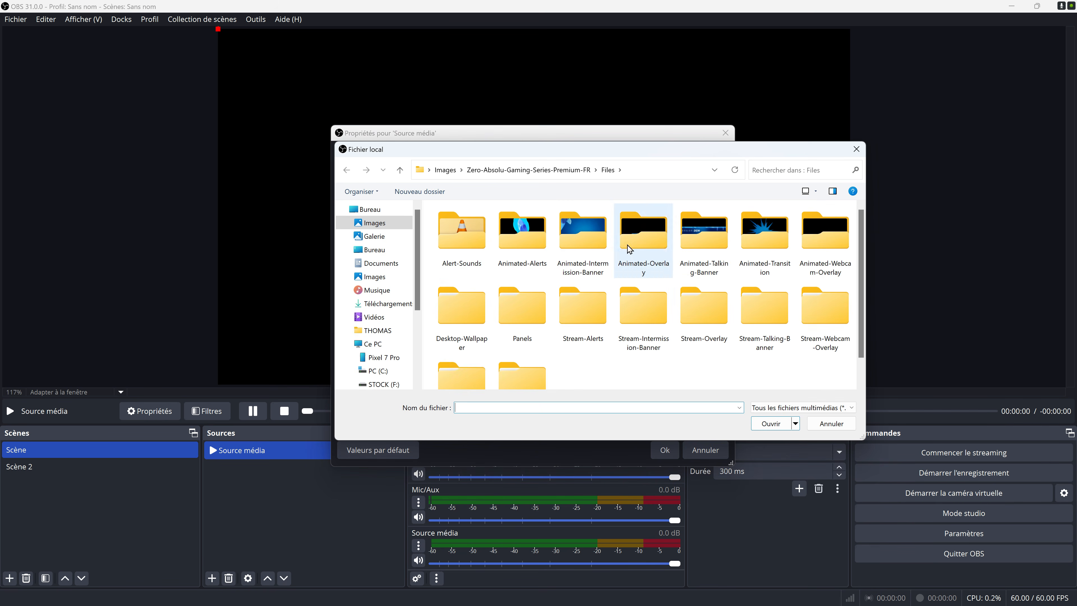
{"action": "double_click", "coordinate": [584, 237]}
{"action": "double_click", "coordinate": [830, 243]}
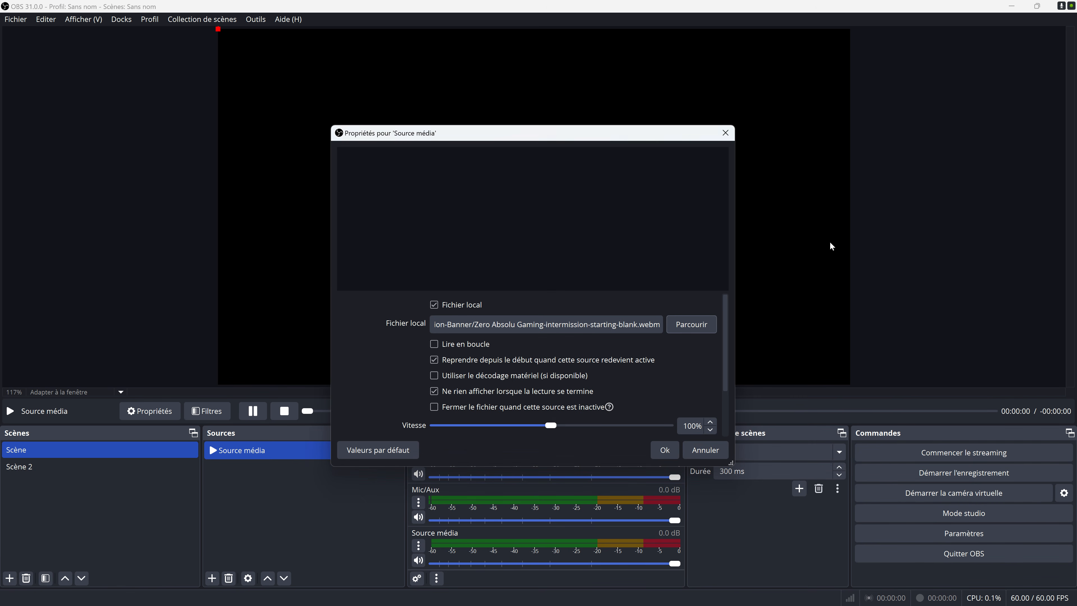
{"action": "left_click", "coordinate": [665, 449]}
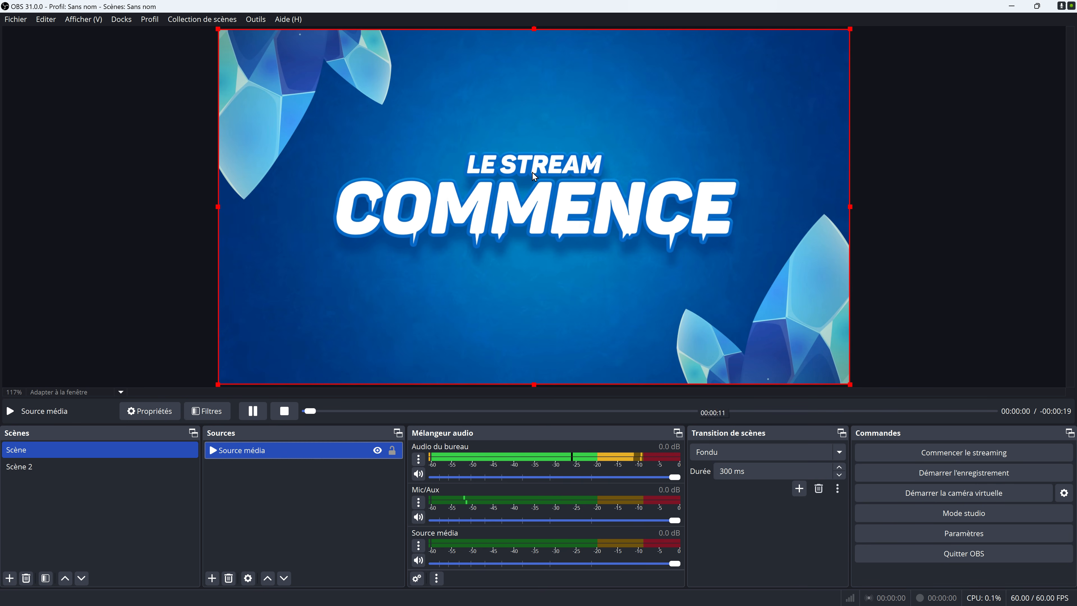
{"action": "left_click", "coordinate": [156, 411]}
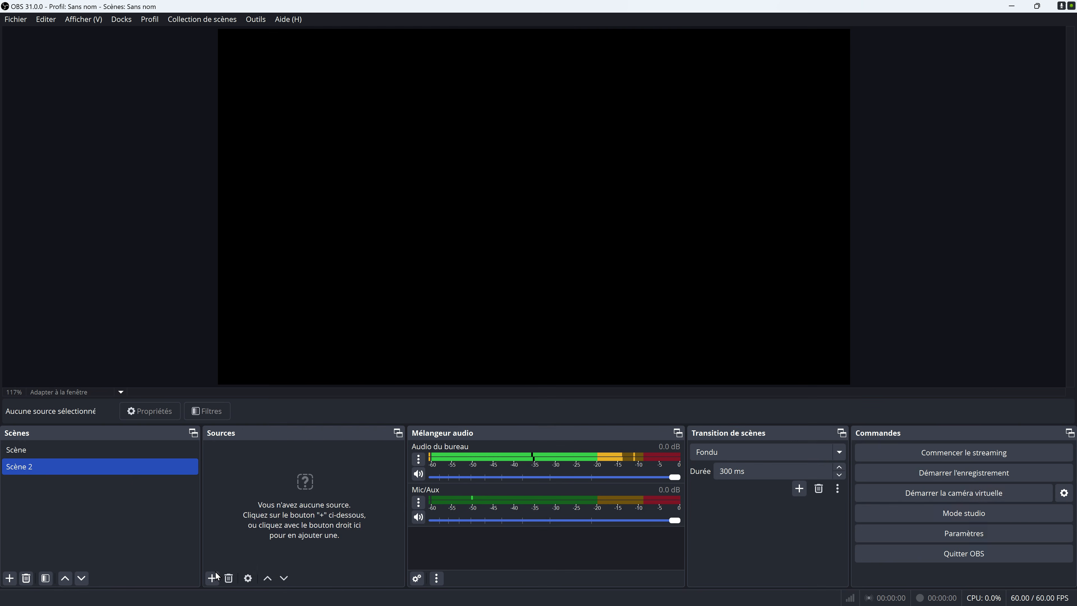
Add an image source showing lobby new.png to Scène 2.
{"action": "left_click", "coordinate": [212, 577]}
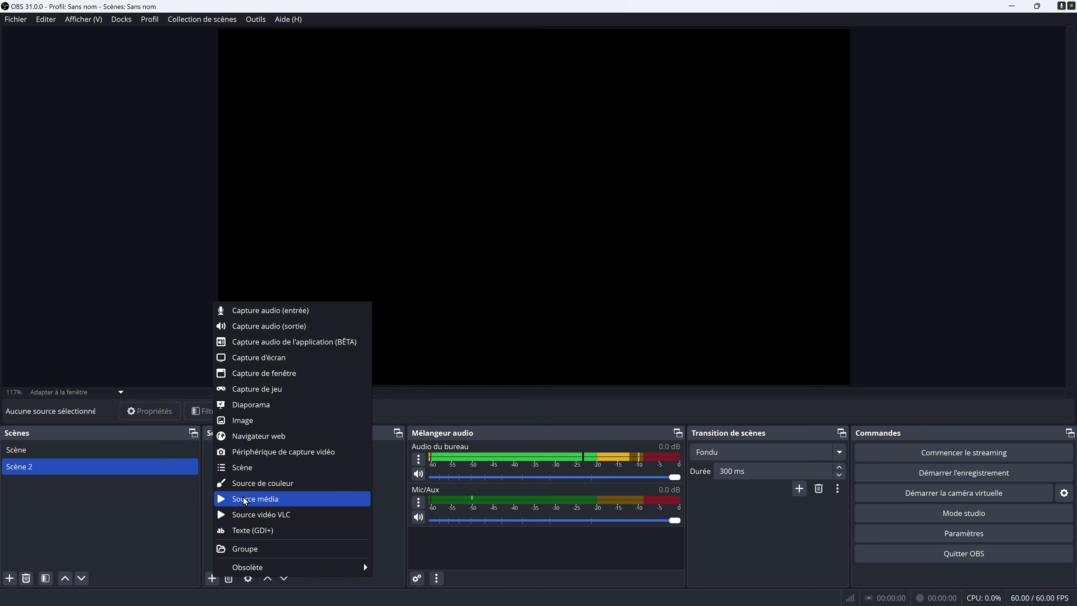
{"action": "left_click", "coordinate": [259, 421]}
{"action": "left_click", "coordinate": [558, 379]}
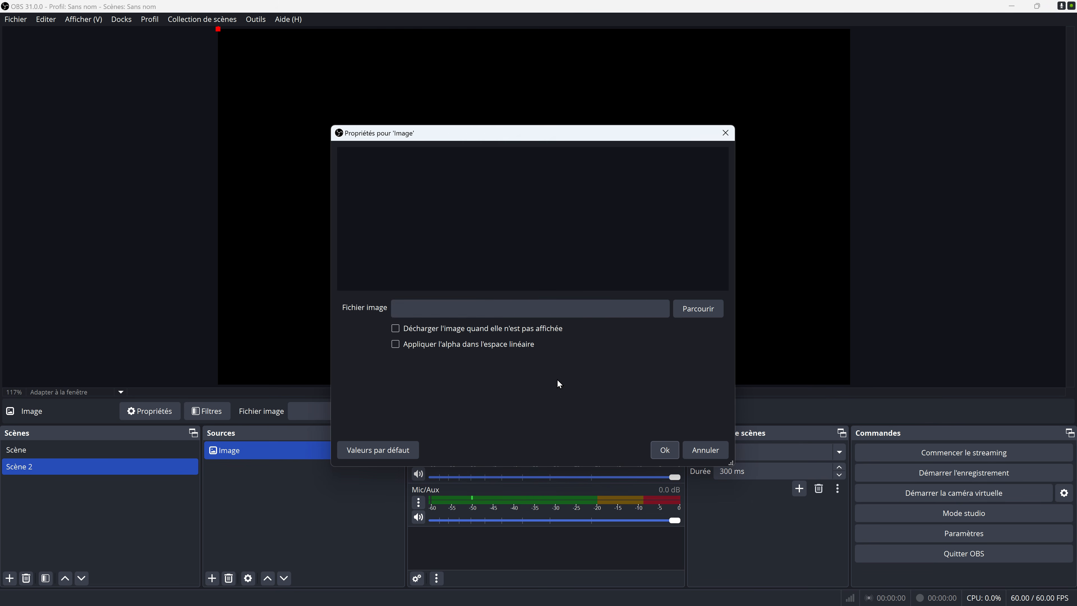
{"action": "left_click", "coordinate": [685, 309]}
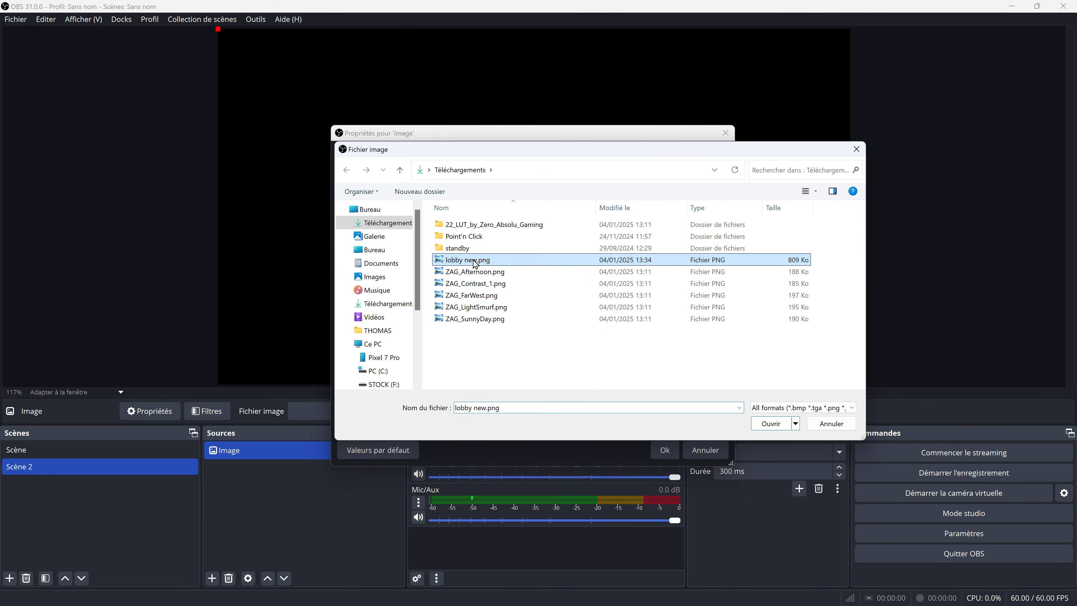
{"action": "double_click", "coordinate": [476, 263]}
{"action": "left_click", "coordinate": [664, 450]}
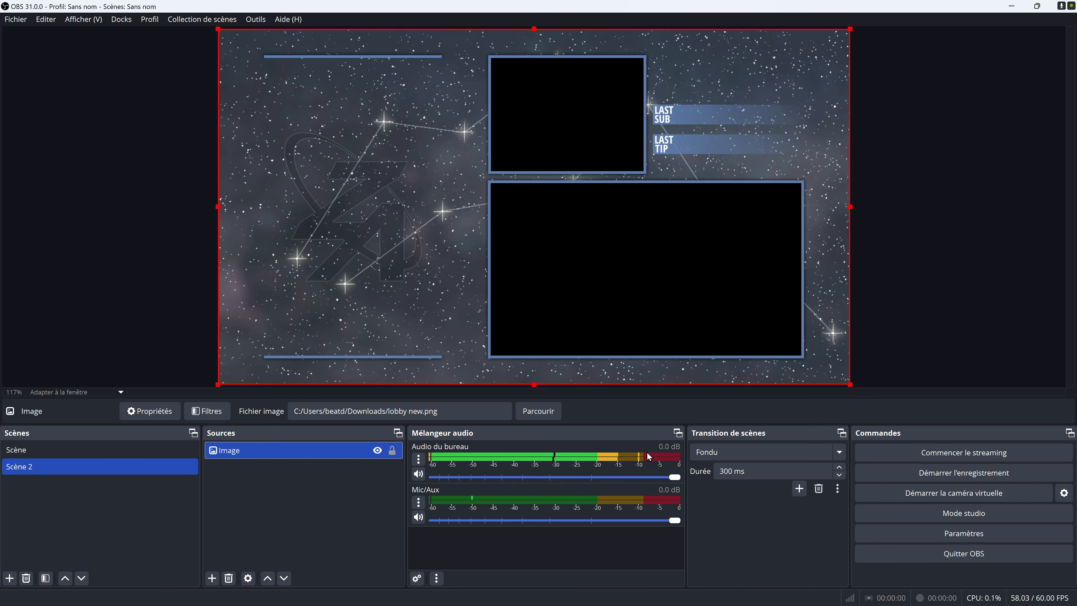
Add a video capture device source to Scène 2 using the OBSBOT Tiny 2 StreamCamera.
{"action": "left_click", "coordinate": [212, 578]}
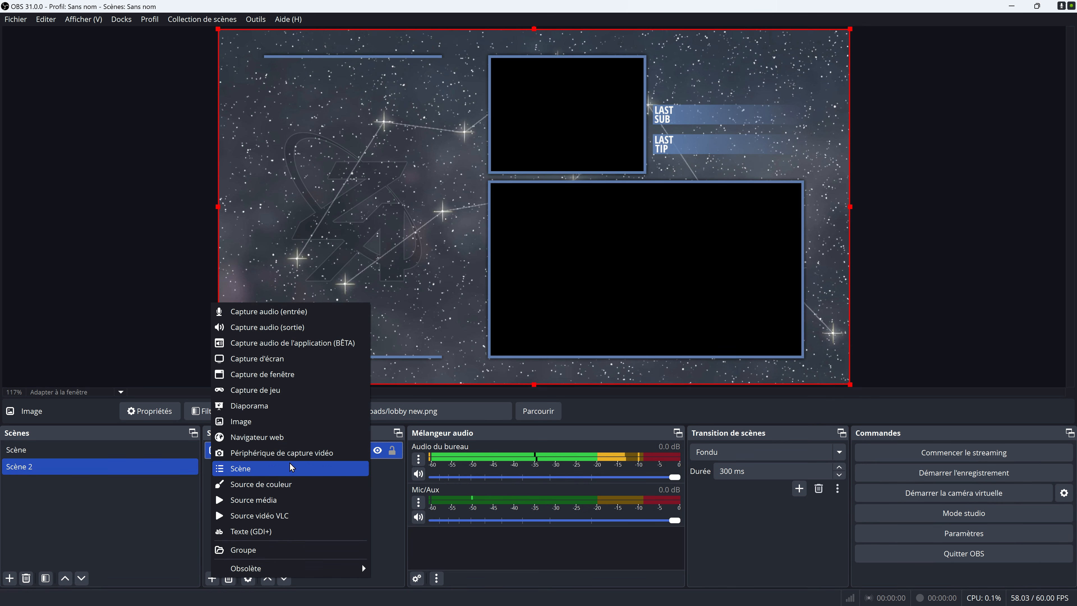
{"action": "left_click", "coordinate": [281, 453]}
{"action": "left_click", "coordinate": [561, 375]}
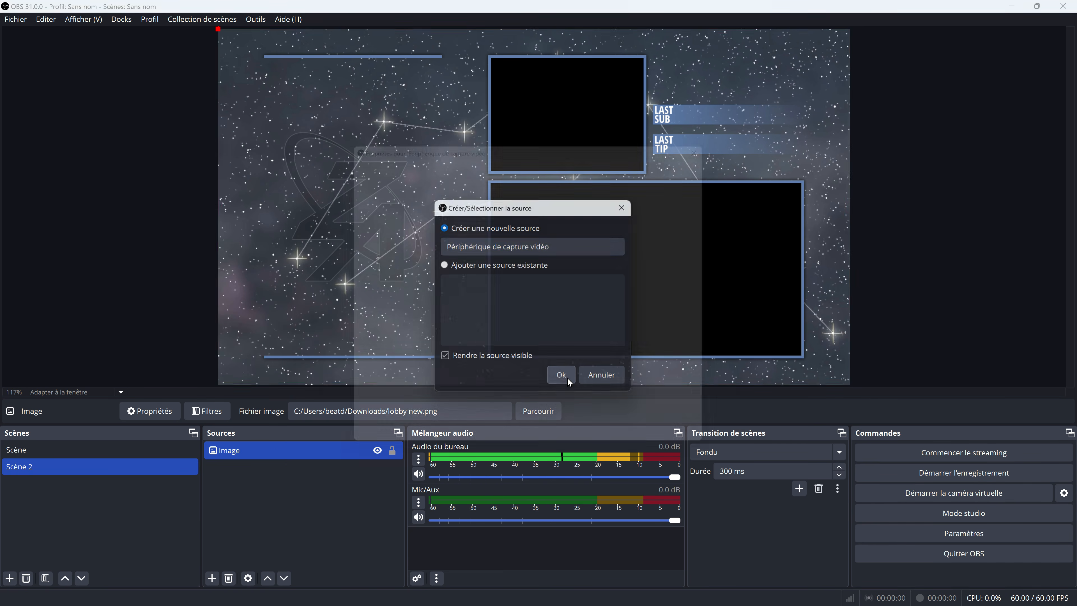
{"action": "left_click", "coordinate": [526, 307]}
{"action": "left_click", "coordinate": [533, 334]}
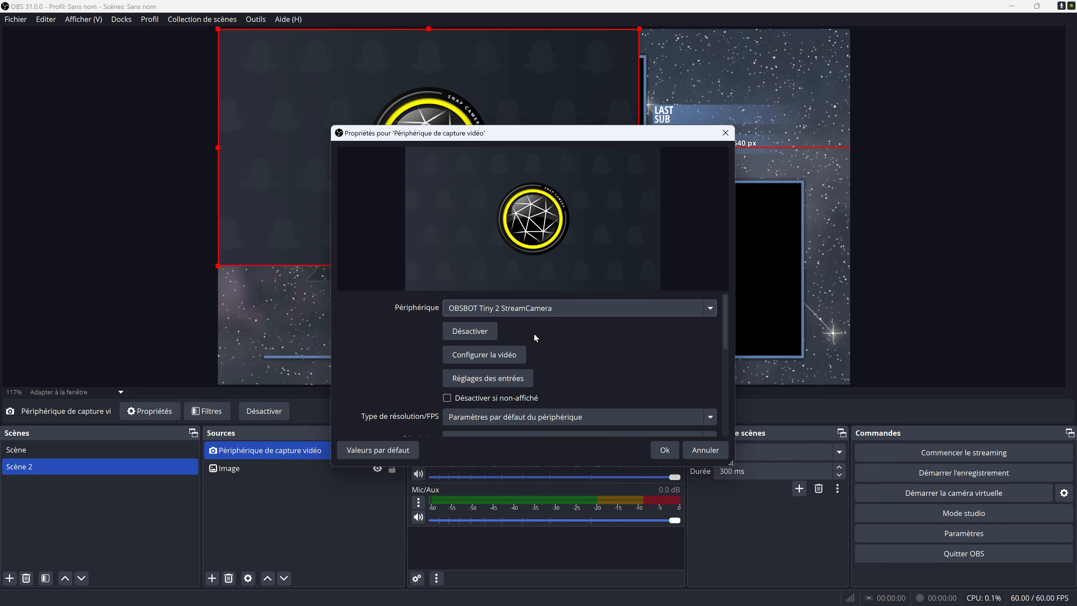
{"action": "left_click", "coordinate": [663, 449]}
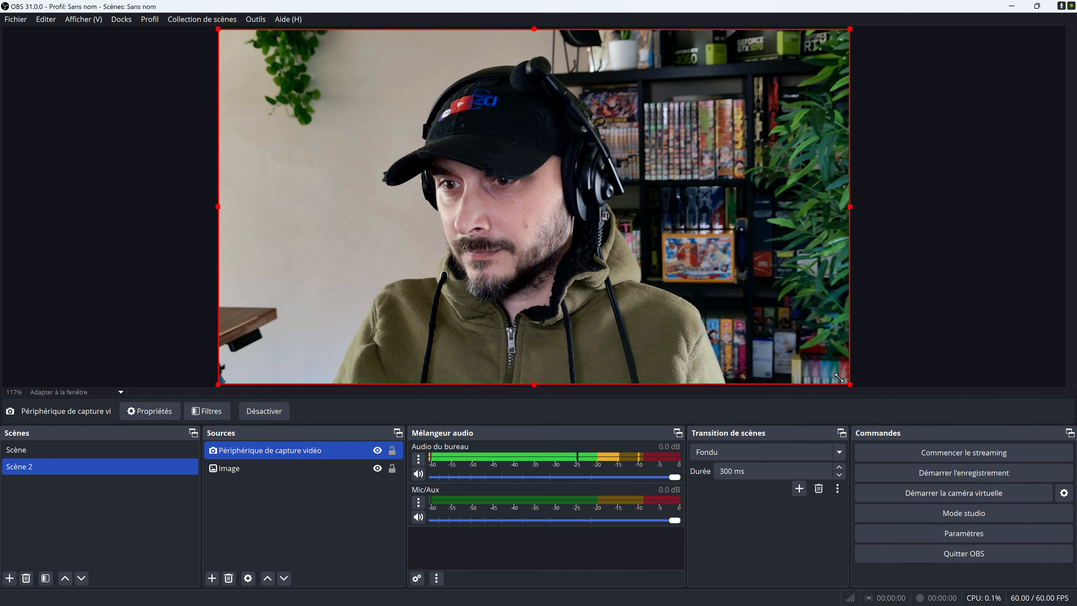
Shrink the camera source to fit the overlay's large lower frame and place it beneath the locked Image source.
{"action": "left_click_drag", "start_coordinate": [849, 384], "coordinate": [524, 201]}
{"action": "left_click_drag", "start_coordinate": [452, 139], "coordinate": [724, 291]}
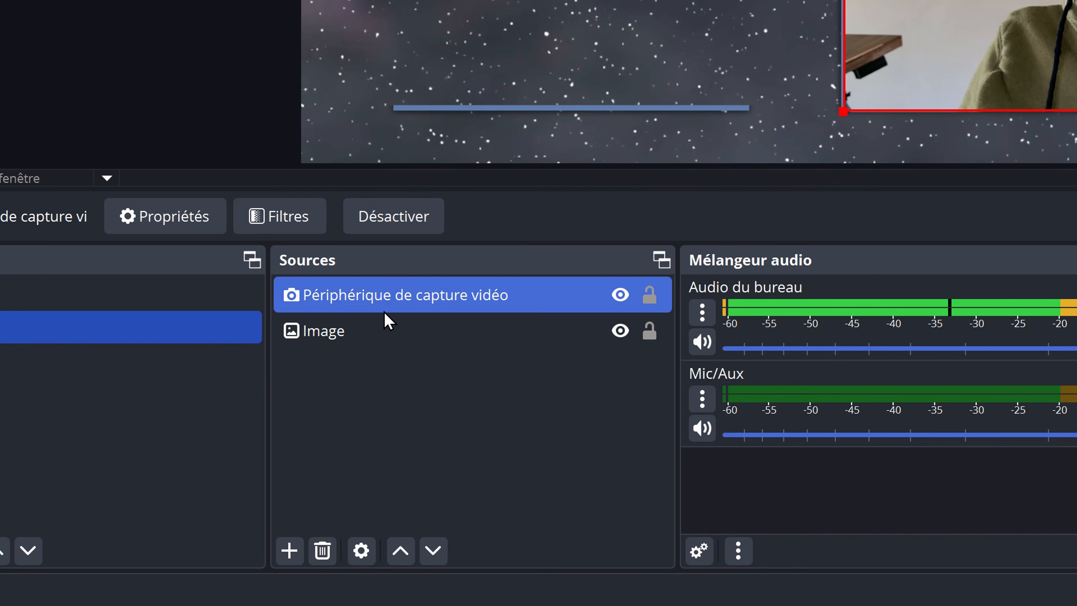
{"action": "left_click_drag", "start_coordinate": [260, 458], "coordinate": [264, 475]}
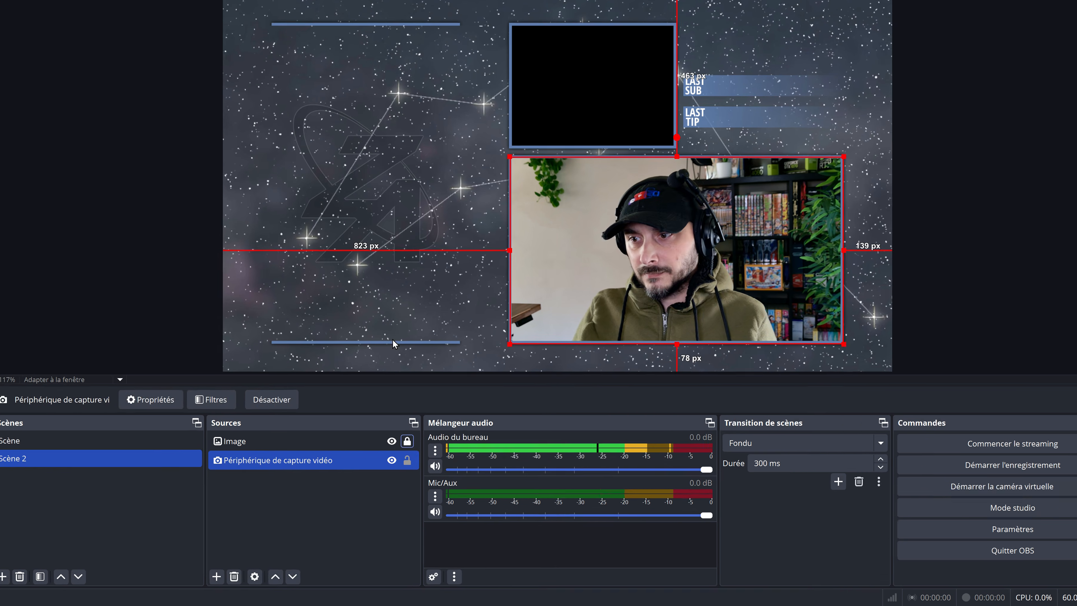
{"action": "left_click", "coordinate": [284, 261]}
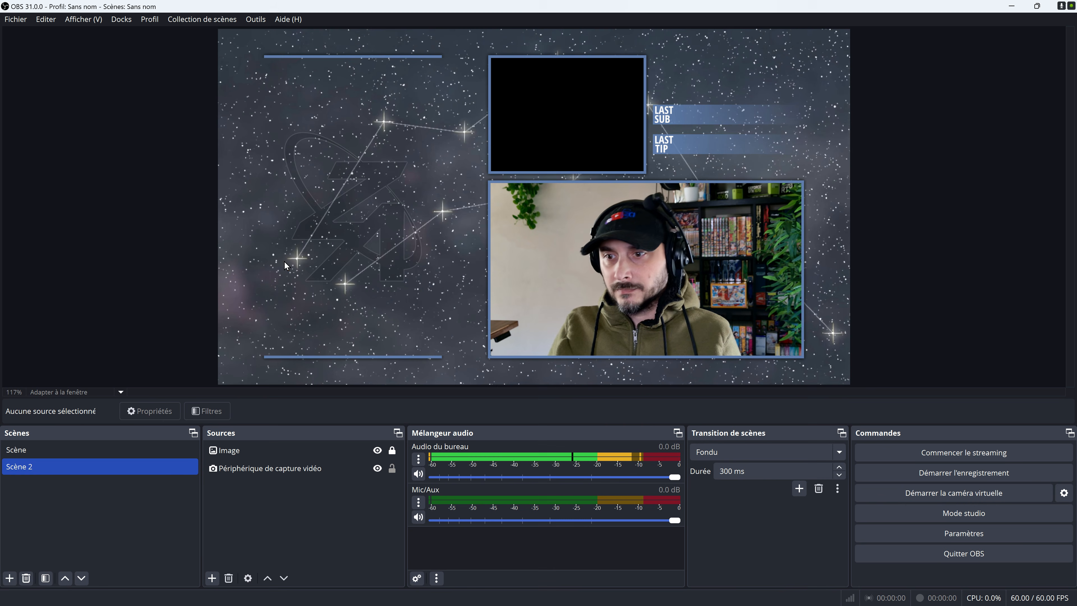
Enlarge the camera source slightly and recentre it behind the overlay's large lower frame, leaving nothing selected.
{"action": "left_click", "coordinate": [300, 471]}
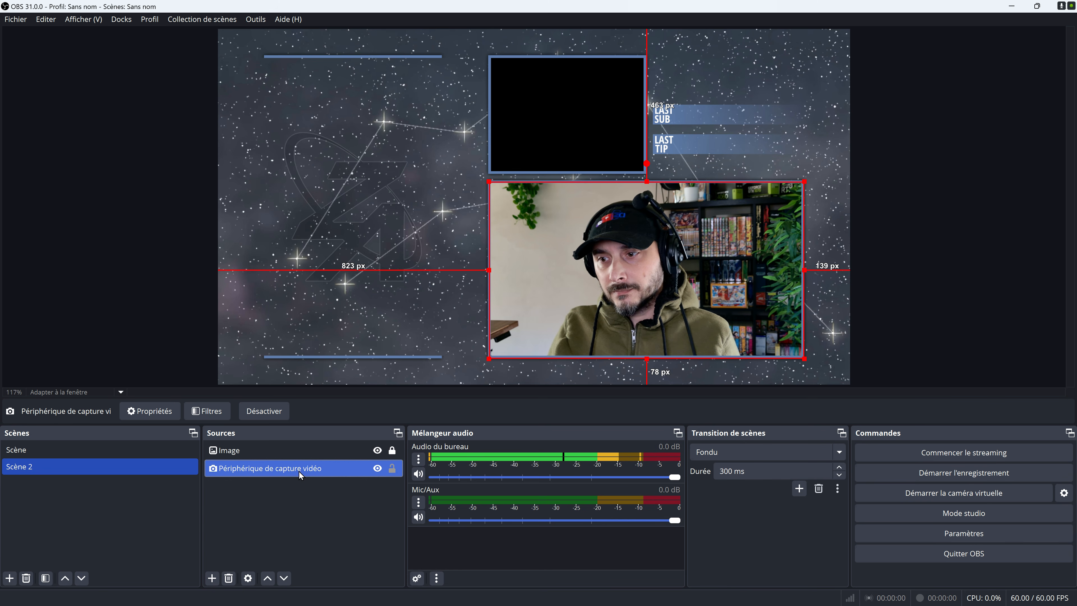
{"action": "left_click_drag", "start_coordinate": [606, 298], "coordinate": [498, 292]}
{"action": "left_click_drag", "start_coordinate": [696, 351], "coordinate": [796, 418]}
{"action": "left_click_drag", "start_coordinate": [625, 332], "coordinate": [672, 334]}
{"action": "left_click", "coordinate": [854, 130]}
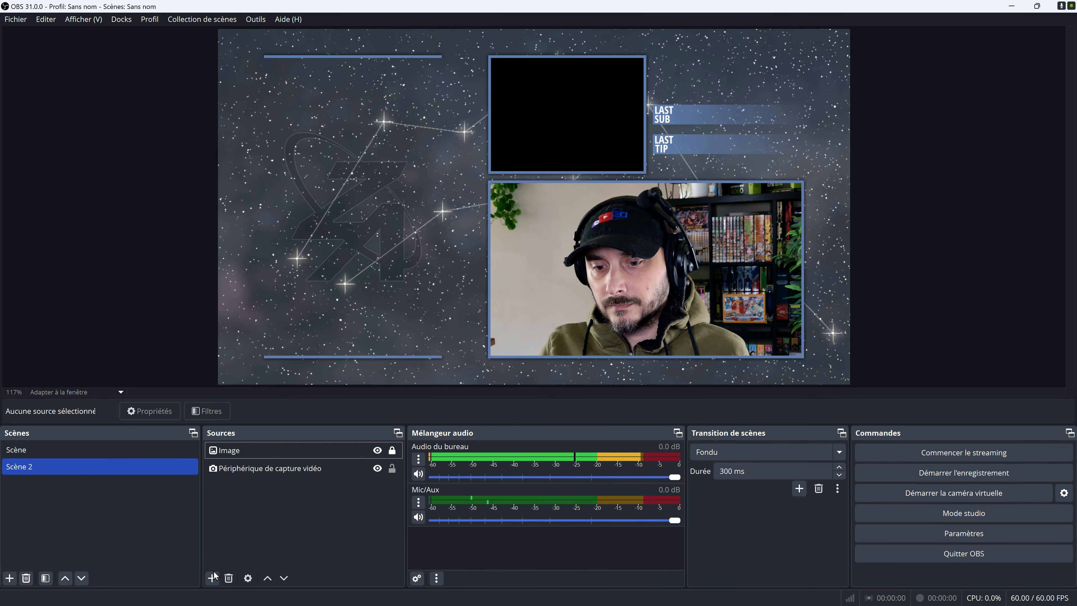
Add a Texte (GDI+) source named URL TWITCH to Scène 2, containing the text twitch.tv/tomtom.
{"action": "left_click", "coordinate": [214, 571]}
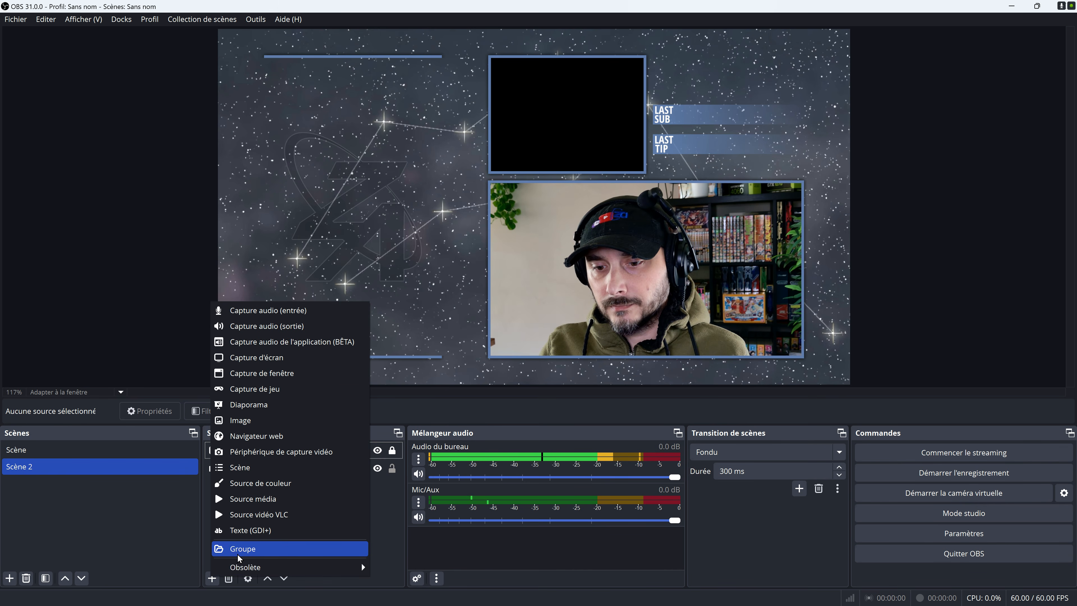
{"action": "left_click", "coordinate": [261, 526]}
{"action": "type", "text": "URL TWITCH"}
{"action": "key", "text": "Return"}
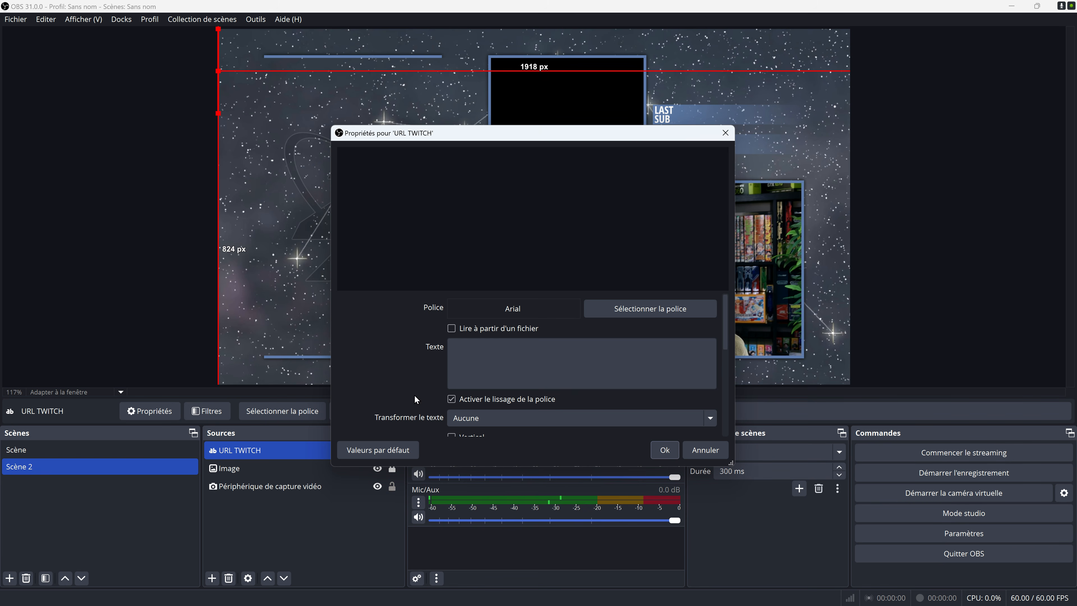
{"action": "left_click", "coordinate": [493, 353]}
{"action": "type", "text": "twitch.tv/tomtom"}
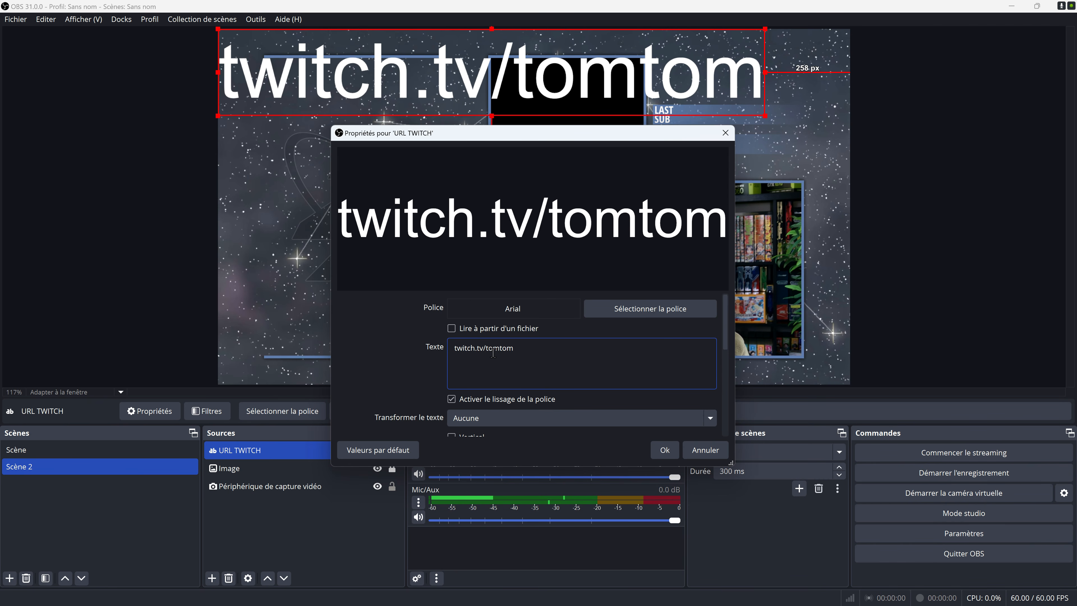
Change the URL TWITCH text's font, transform it to Majuscules and make it vertical.
{"action": "left_click", "coordinate": [584, 316]}
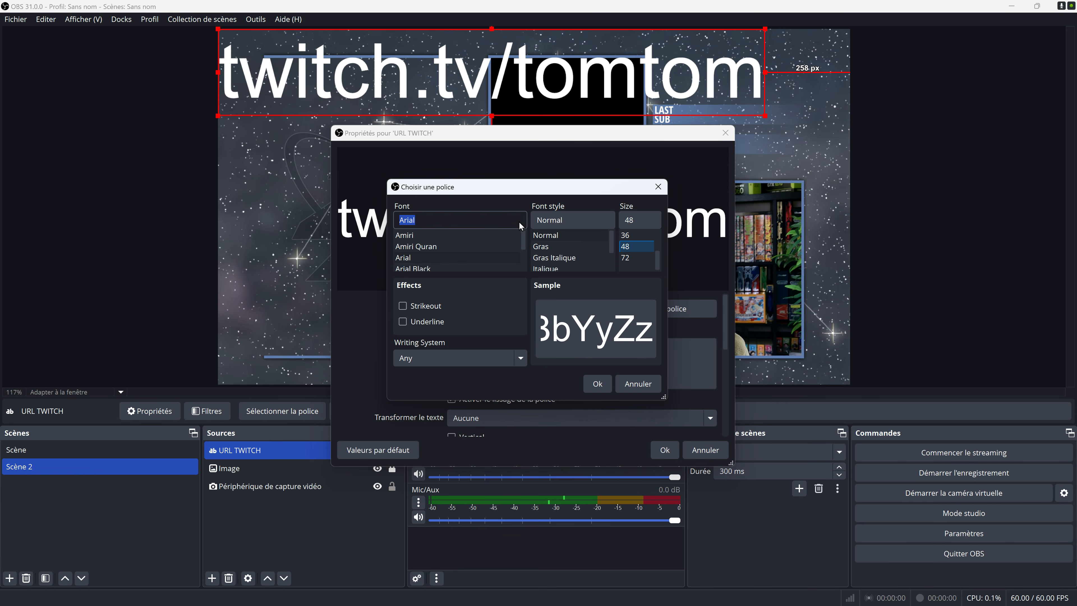
{"action": "left_click", "coordinate": [596, 384]}
{"action": "scroll", "coordinate": [530, 361], "scroll_direction": "down", "scroll_amount": 3}
{"action": "left_click", "coordinate": [458, 327]}
{"action": "left_click", "coordinate": [458, 351]}
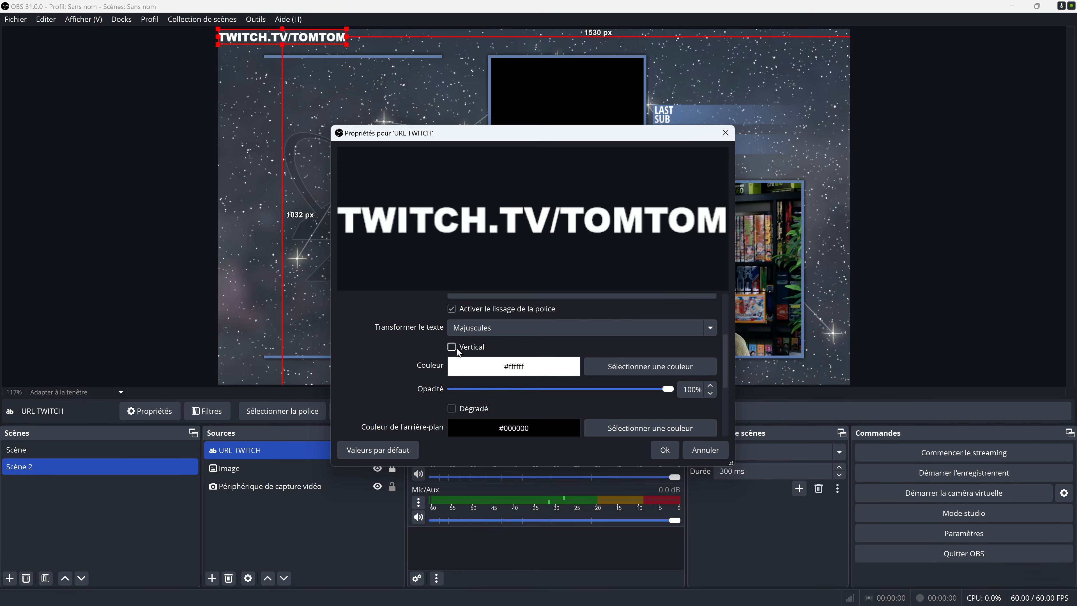
{"action": "left_click", "coordinate": [458, 351]}
Give the text a #000000 outline with thickness 2 and place it along the outer right edge of the camera frame.
{"action": "scroll", "coordinate": [460, 377], "scroll_direction": "down", "scroll_amount": 5}
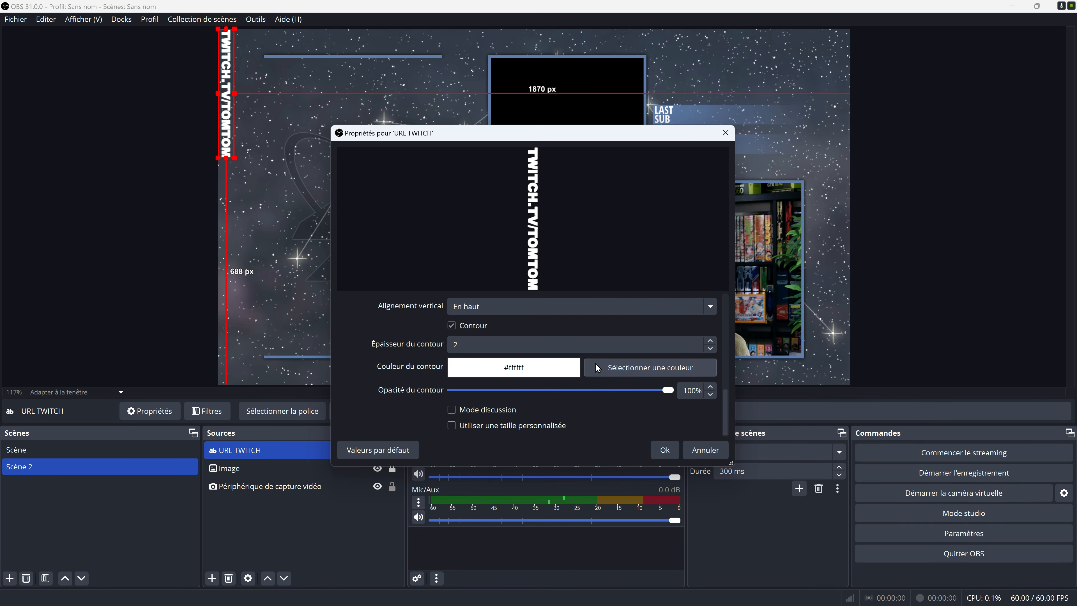
{"action": "left_click", "coordinate": [686, 367]}
{"action": "left_click", "coordinate": [611, 410]}
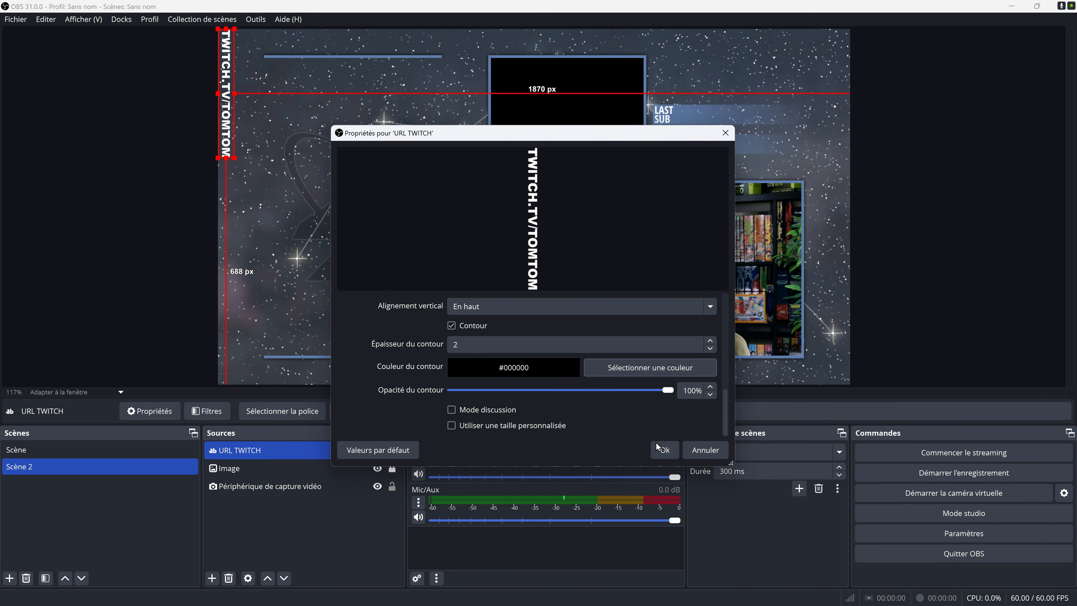
{"action": "left_click", "coordinate": [664, 449]}
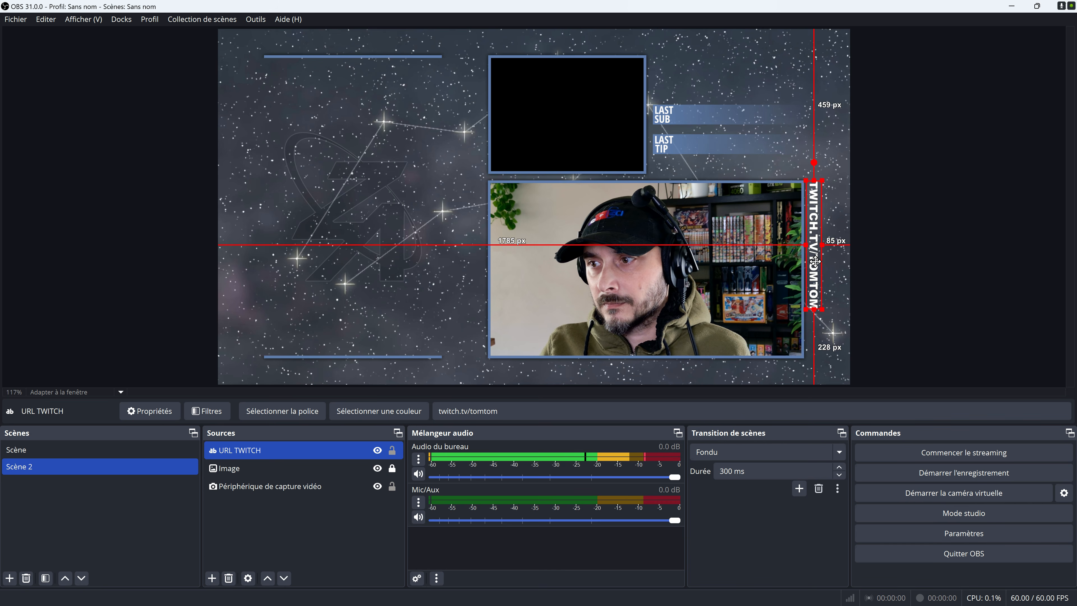
{"action": "left_click", "coordinate": [891, 253]}
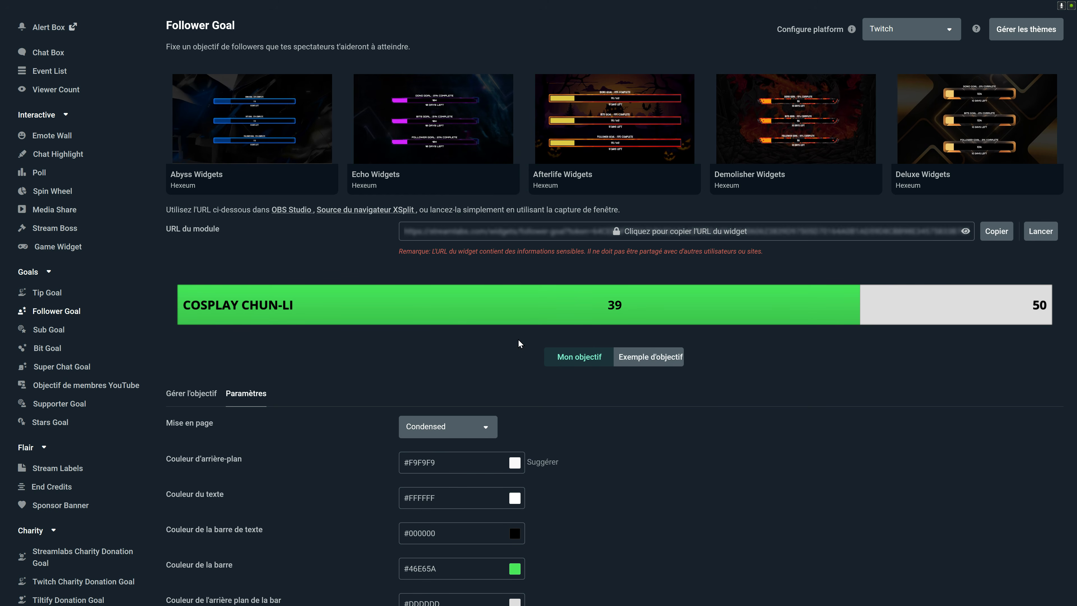
Copy the Follower Goal widget URL and add a browser source named BArre followers to the Jeu scene in OBS, moved toward the webcam.
{"action": "left_click", "coordinate": [996, 231]}
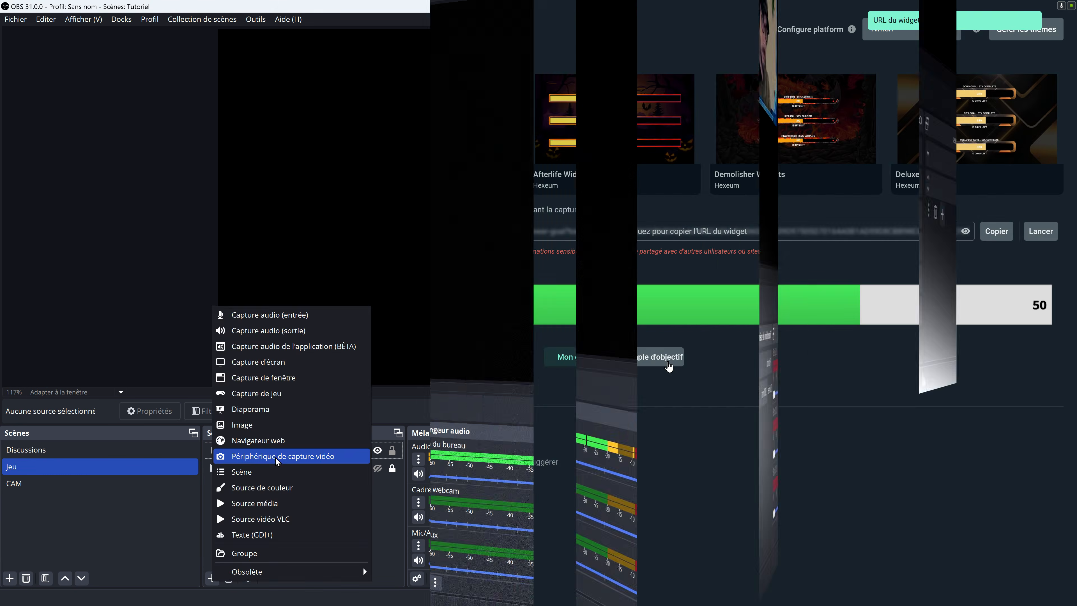
{"action": "left_click", "coordinate": [297, 523]}
{"action": "type", "text": "BArre followers"}
{"action": "key", "text": "Return"}
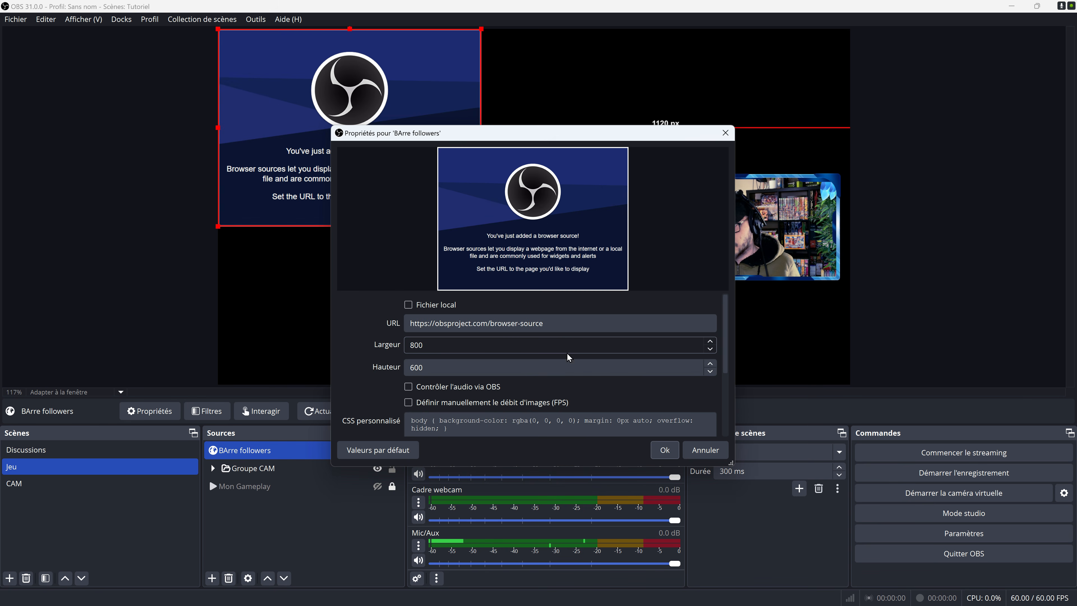
{"action": "left_click", "coordinate": [654, 448]}
{"action": "left_click_drag", "start_coordinate": [403, 174], "coordinate": [772, 286]}
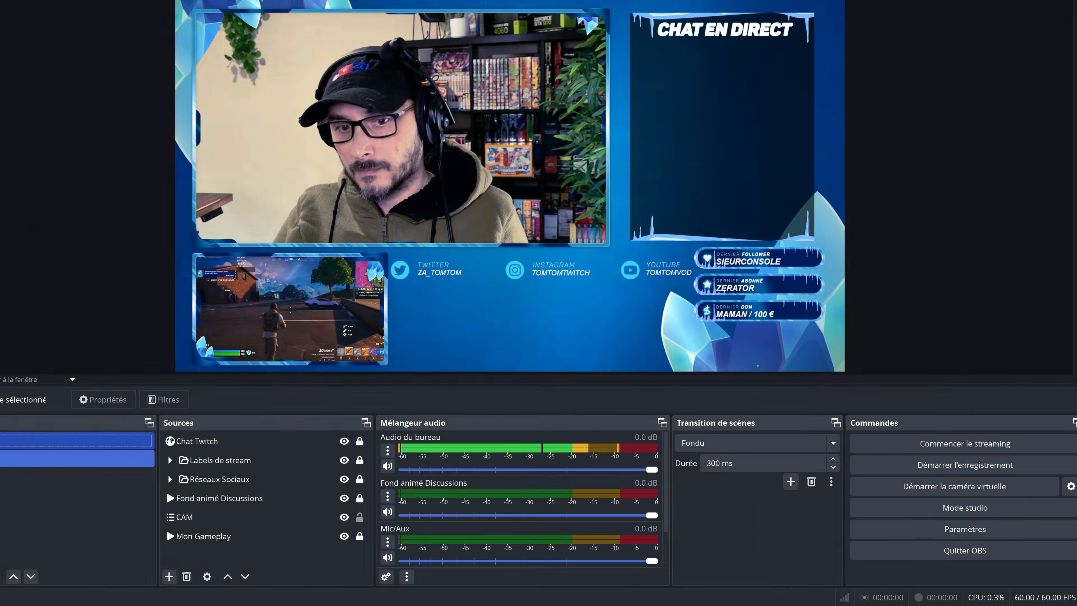
Preview the Fondu transition by switching to the Jeu, CAM and Discussions scenes.
{"action": "left_click", "coordinate": [14, 469]}
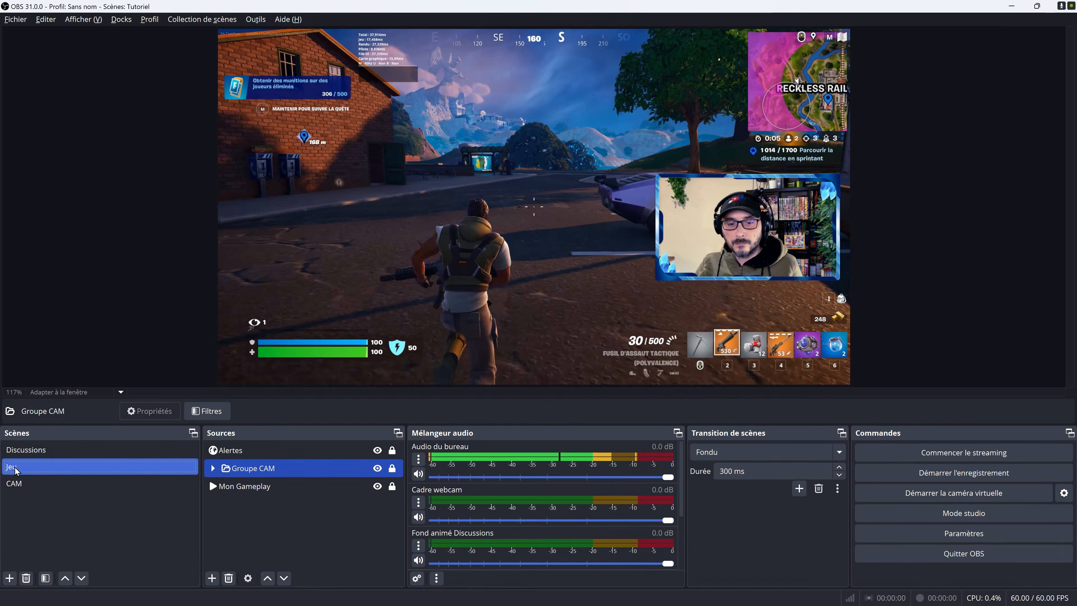
{"action": "left_click", "coordinate": [47, 482]}
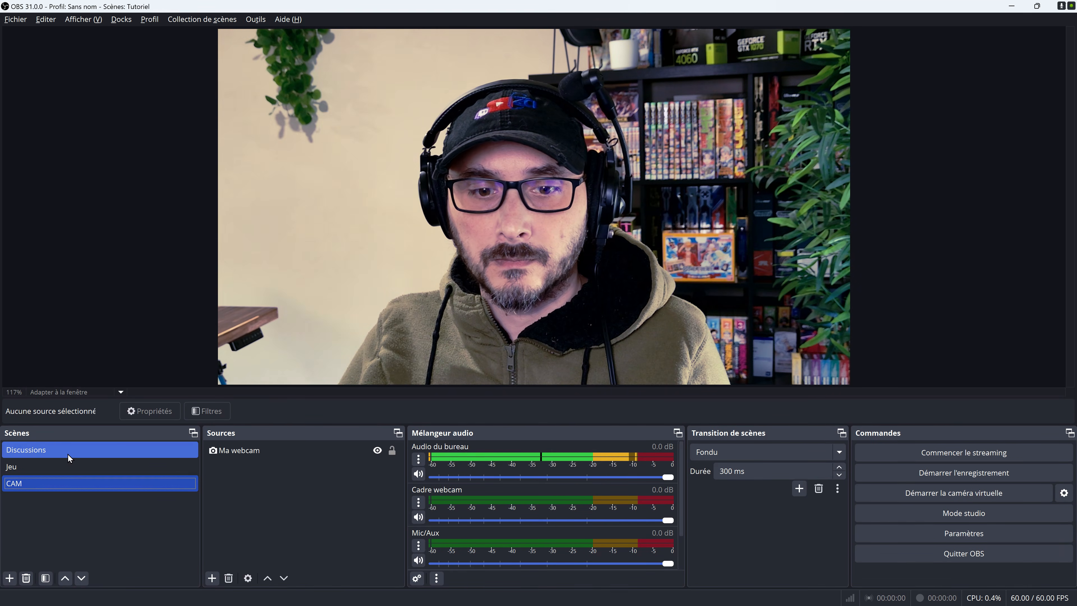
{"action": "left_click", "coordinate": [69, 452]}
Set the scene transition to Coupure and test it by switching to the Jeu and CAM scenes.
{"action": "left_click", "coordinate": [840, 452]}
{"action": "left_click", "coordinate": [759, 474]}
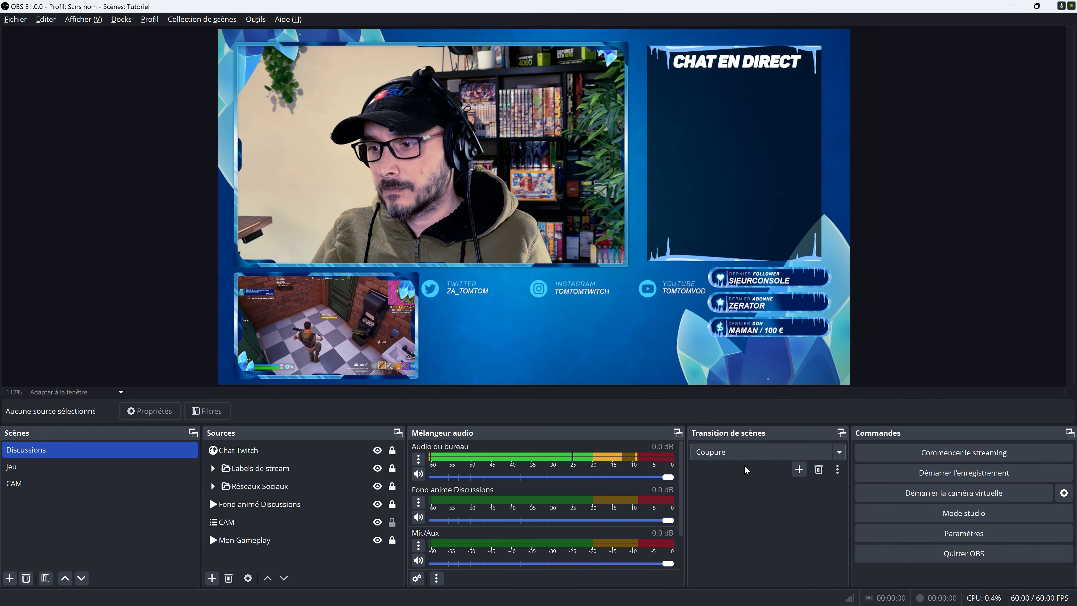
{"action": "left_click", "coordinate": [155, 466]}
{"action": "left_click", "coordinate": [105, 483]}
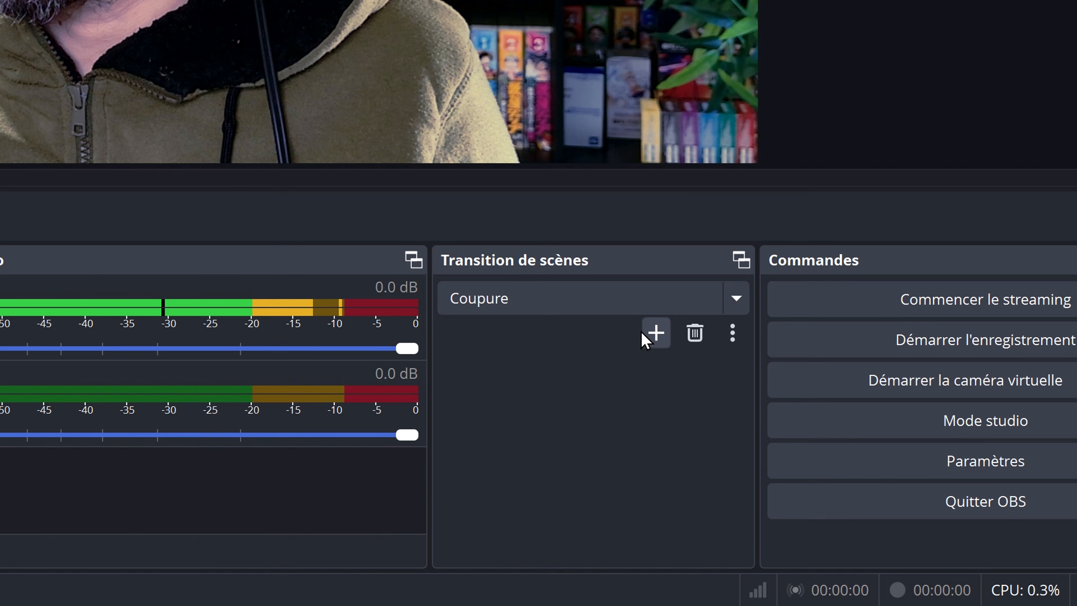
Add a Balayage Luma scene transition, keeping its suggested name.
{"action": "left_click", "coordinate": [799, 469]}
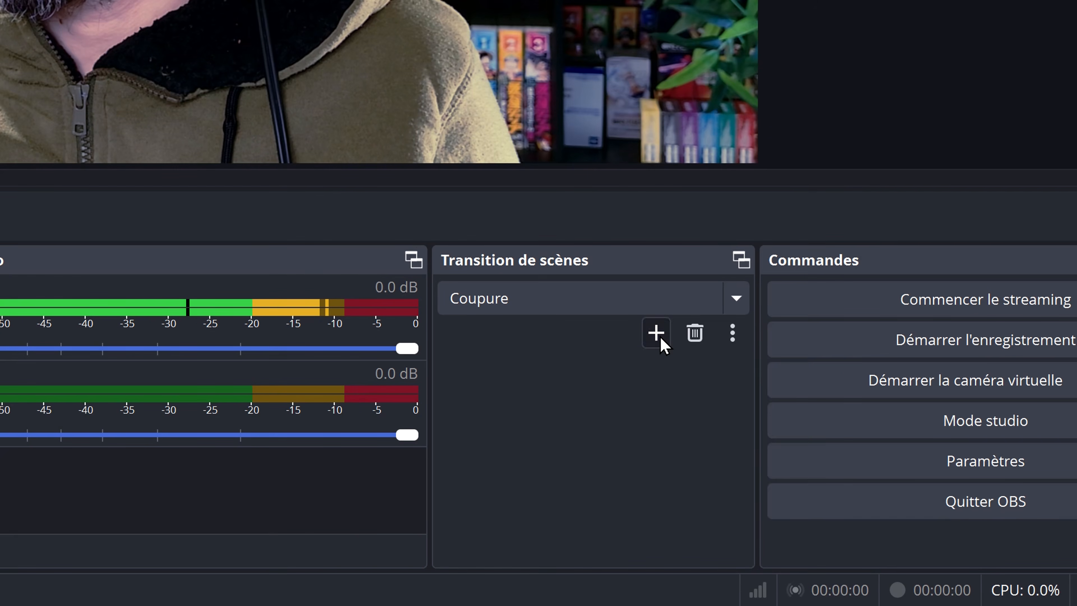
{"action": "left_click", "coordinate": [656, 332]}
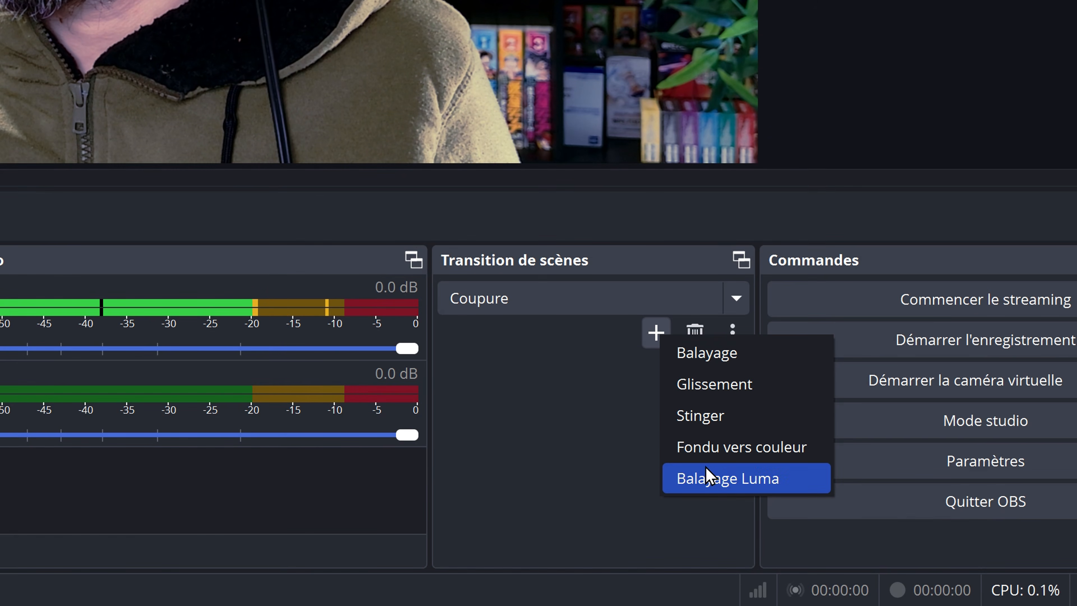
{"action": "left_click", "coordinate": [682, 476]}
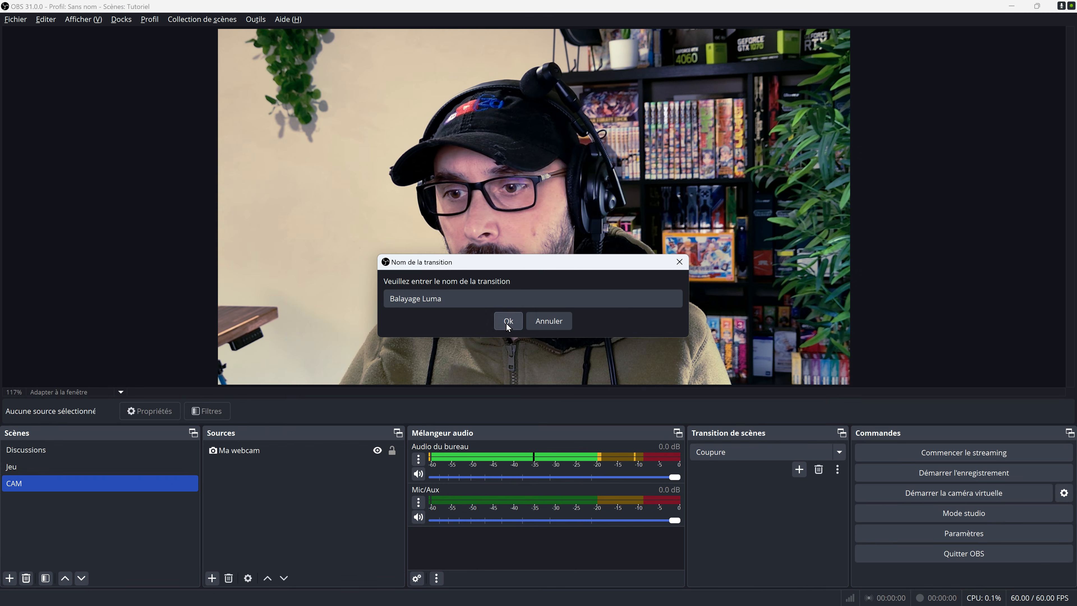
{"action": "left_click", "coordinate": [507, 321]}
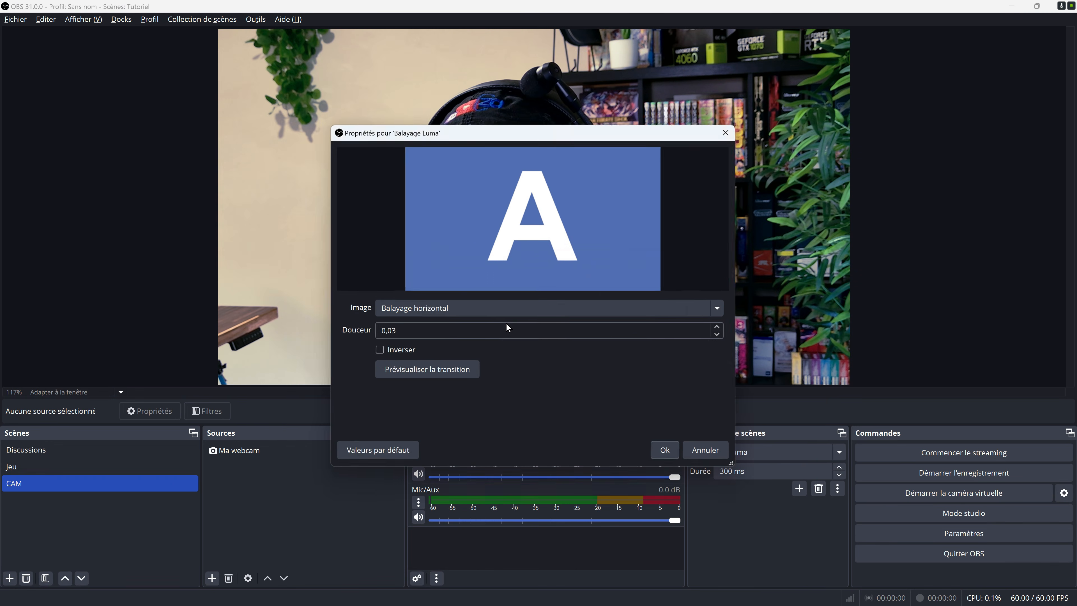
Set the Balayage Luma image to Carré and preview the transition.
{"action": "left_click", "coordinate": [470, 305]}
{"action": "scroll", "coordinate": [449, 293], "scroll_direction": "down", "scroll_amount": 1}
{"action": "left_click", "coordinate": [402, 266]}
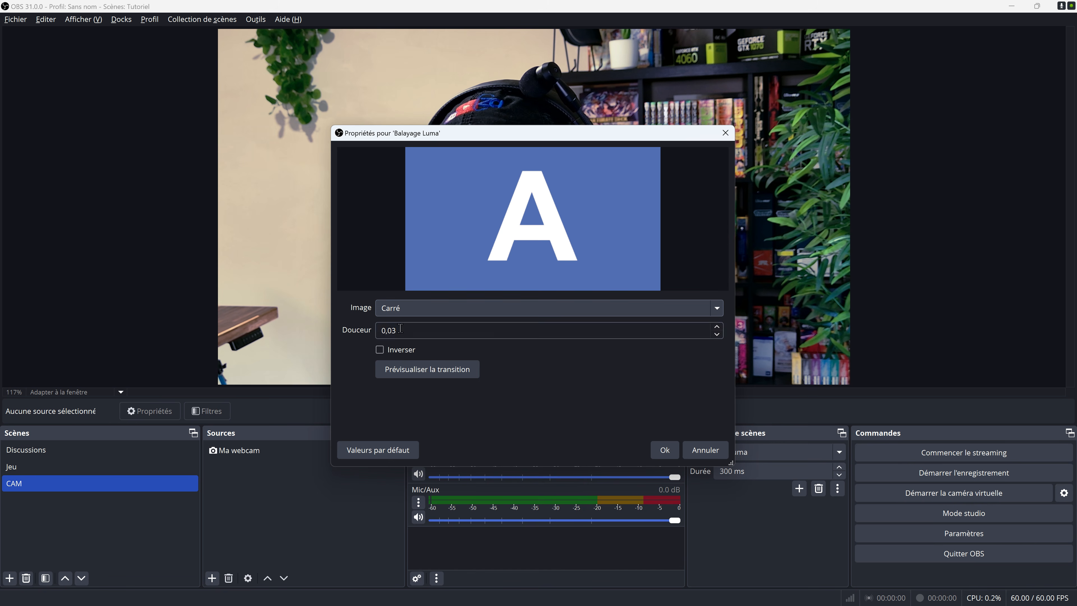
{"action": "left_click", "coordinate": [418, 375]}
{"action": "left_click", "coordinate": [419, 374]}
{"action": "left_click", "coordinate": [419, 374]}
Set the Balayage Luma image to Horloge and accept the transition's properties.
{"action": "left_click", "coordinate": [428, 306]}
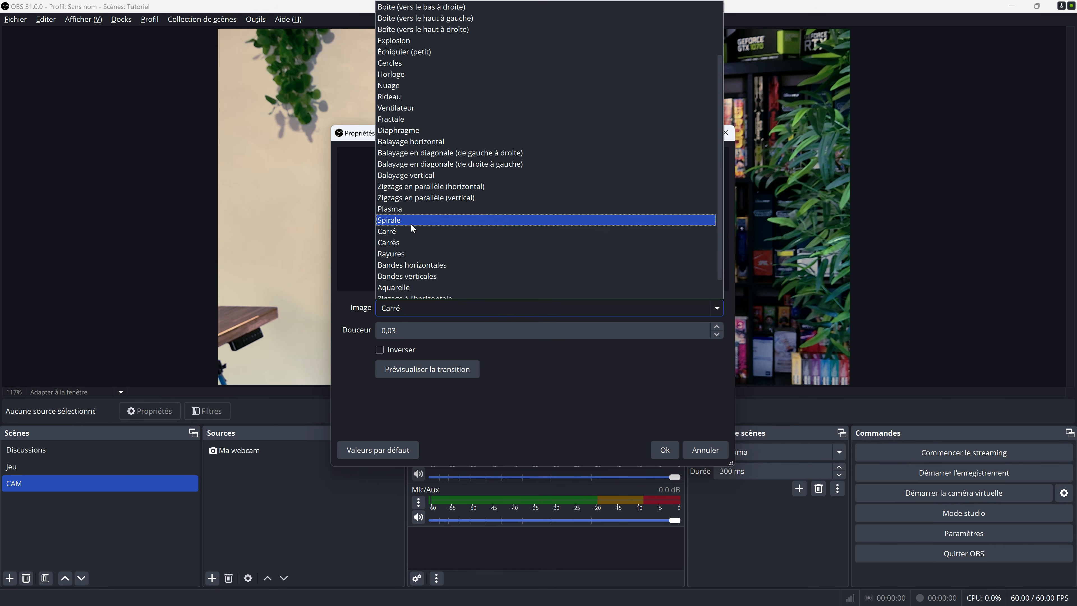
{"action": "scroll", "coordinate": [414, 178], "scroll_direction": "up", "scroll_amount": 1}
{"action": "left_click", "coordinate": [407, 143]}
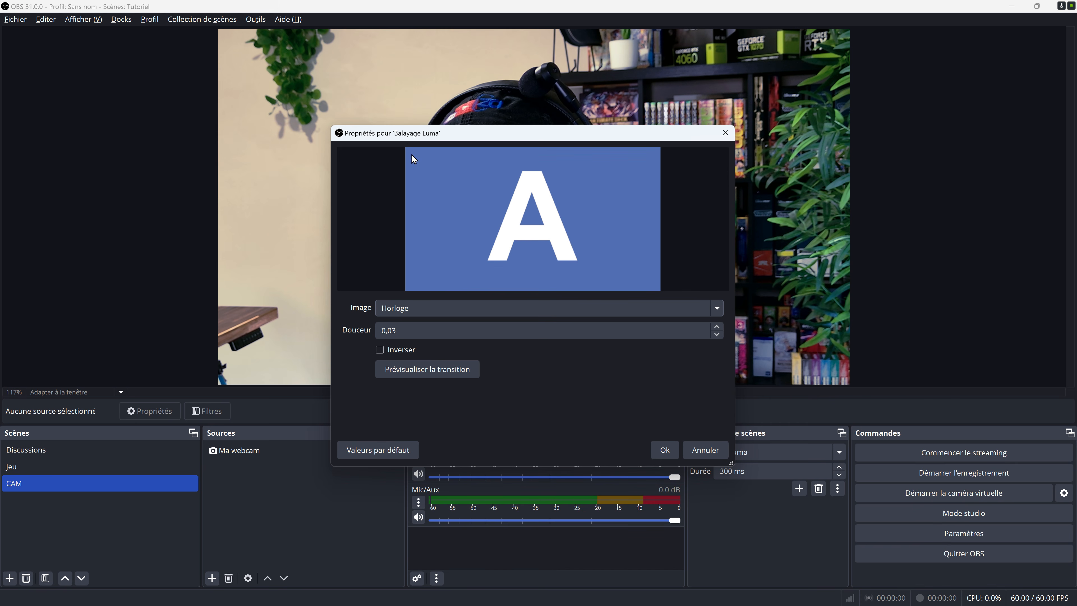
{"action": "left_click", "coordinate": [664, 449]}
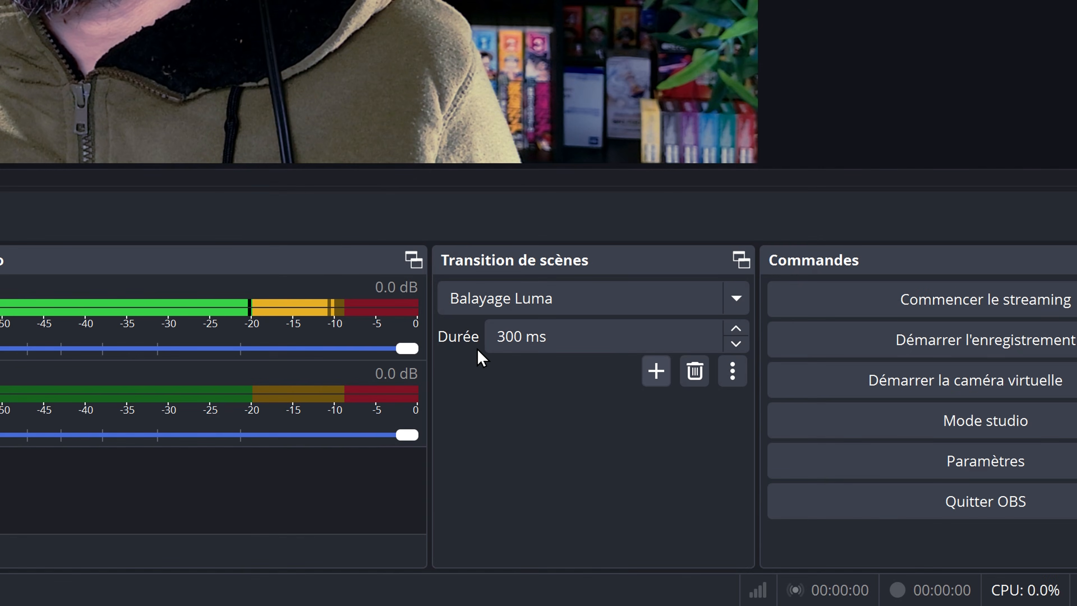
Set the transition duration to 1000 ms and test it by switching between the Jeu and Discussions scenes.
{"action": "left_click", "coordinate": [504, 336]}
{"action": "type", "text": "10"}
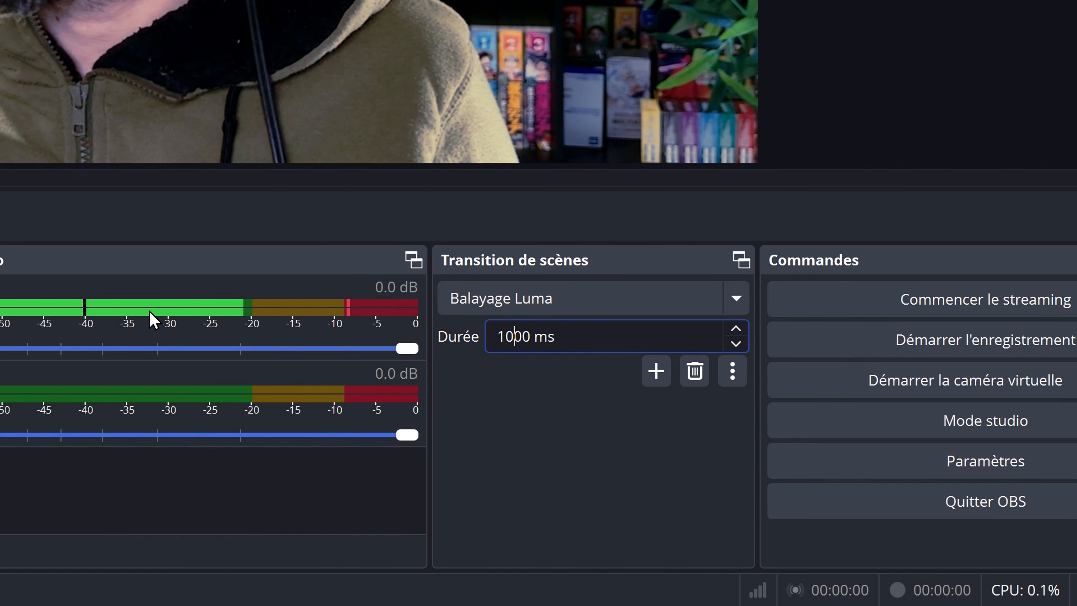
{"action": "left_click", "coordinate": [114, 469]}
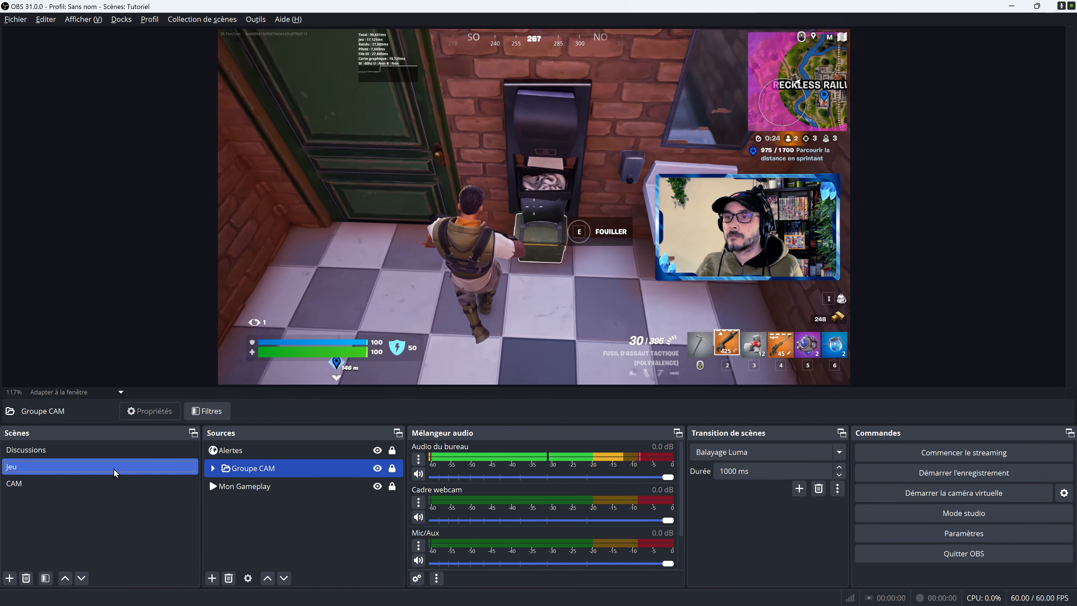
{"action": "left_click", "coordinate": [102, 451]}
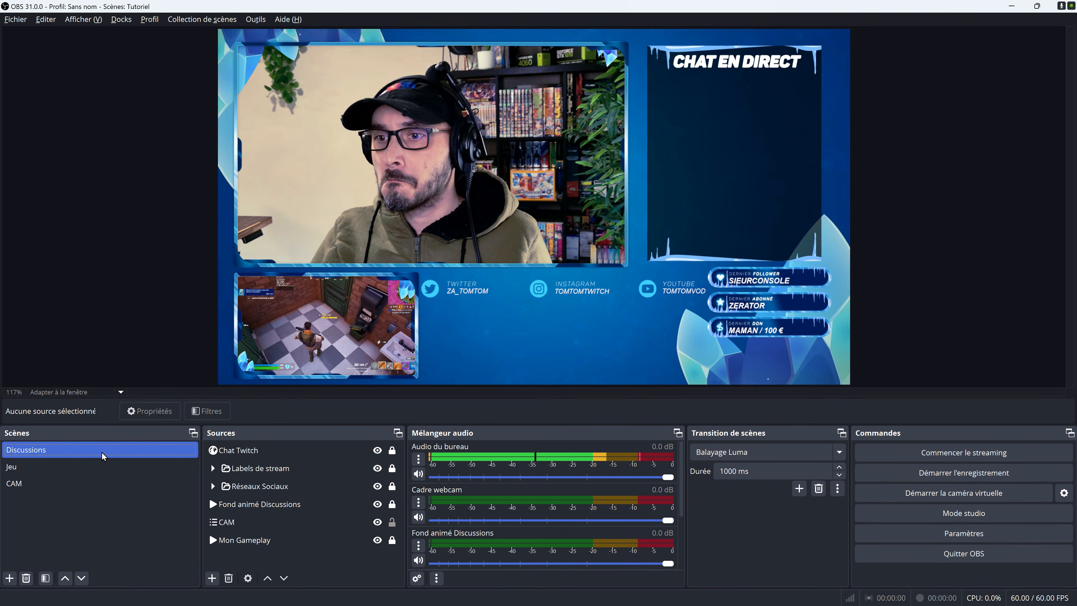
{"action": "left_click", "coordinate": [106, 466]}
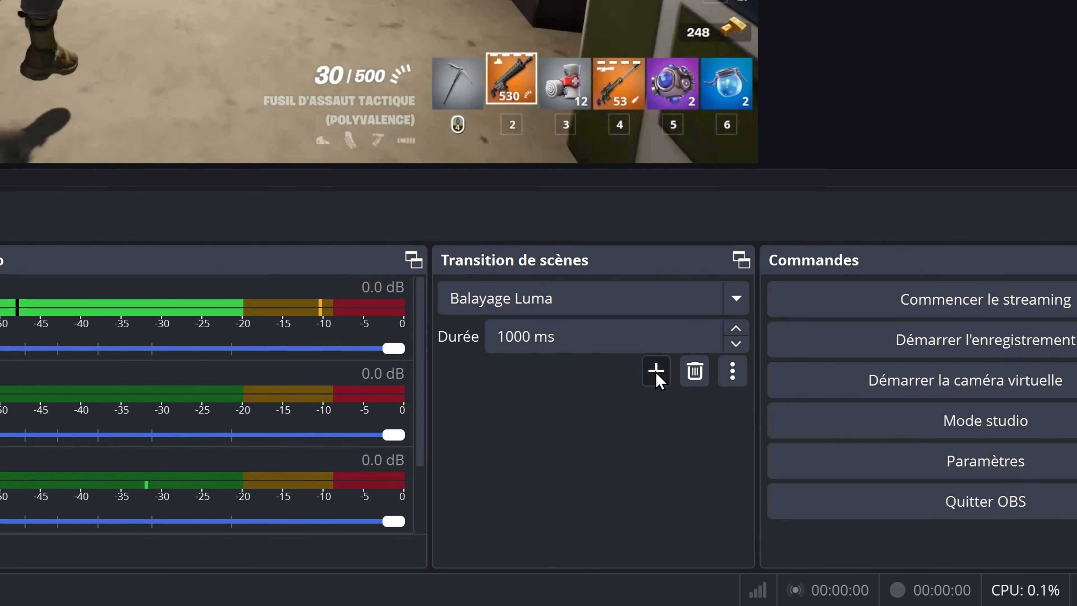
Add a Stinger scene transition using the video file Zero Absolu Gaming-transition.webm.
{"action": "left_click", "coordinate": [798, 486]}
{"action": "left_click", "coordinate": [695, 451]}
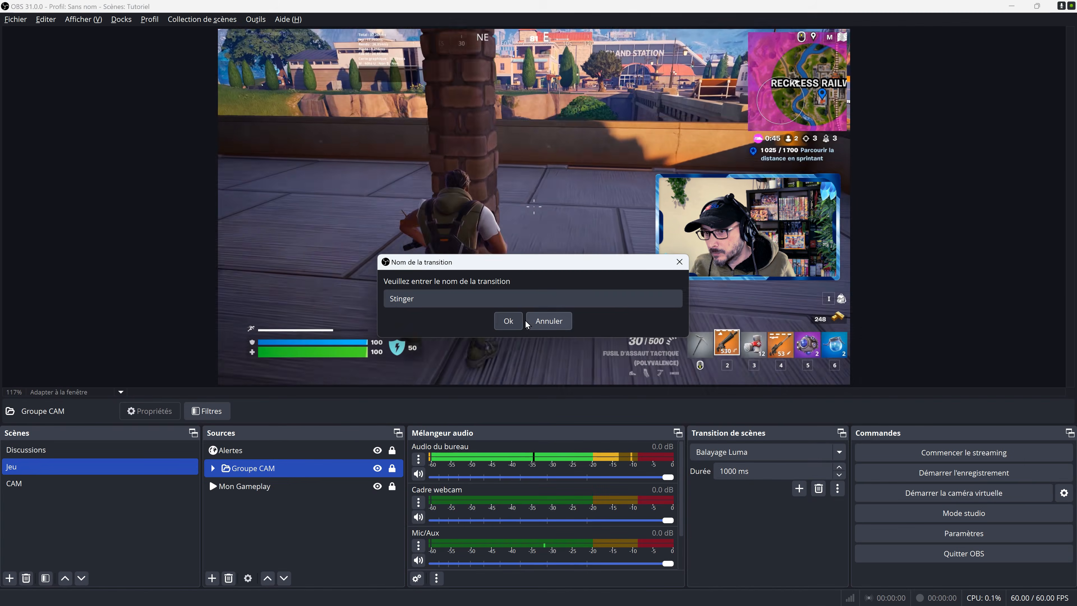
{"action": "key", "text": "Return"}
{"action": "left_click", "coordinate": [671, 316]}
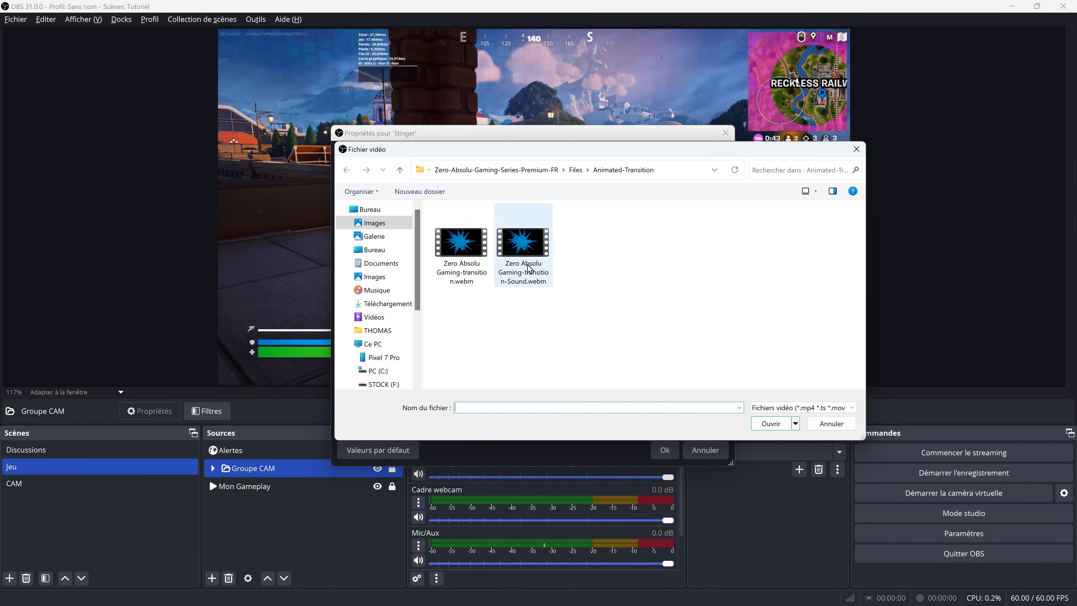
{"action": "double_click", "coordinate": [483, 260]}
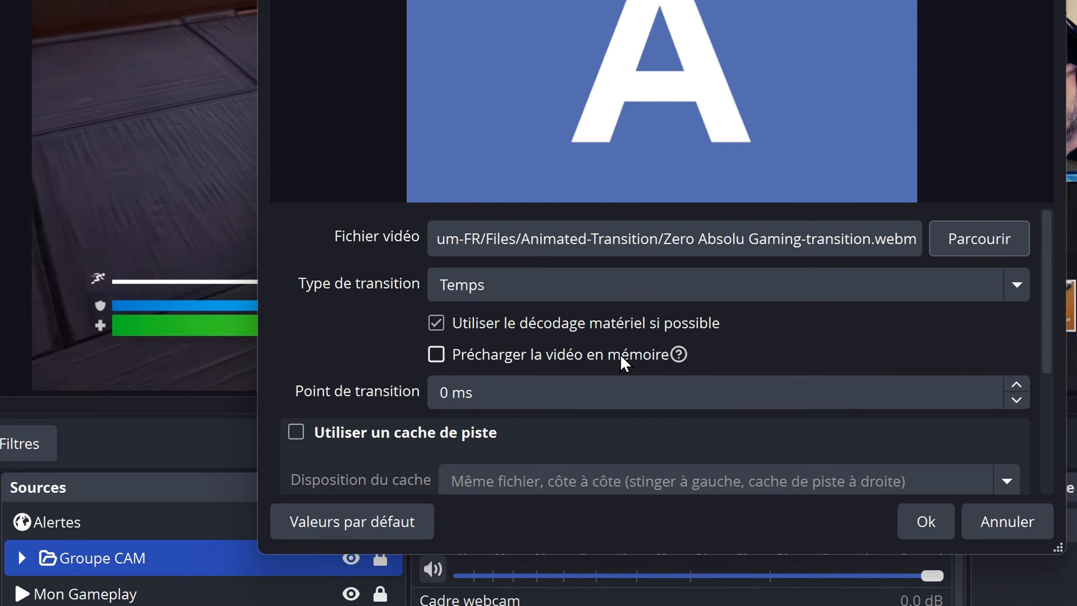
Set the Stinger's transition point to 1200 ms and test it by switching to Discussions and on to another scene.
{"action": "left_click", "coordinate": [500, 382]}
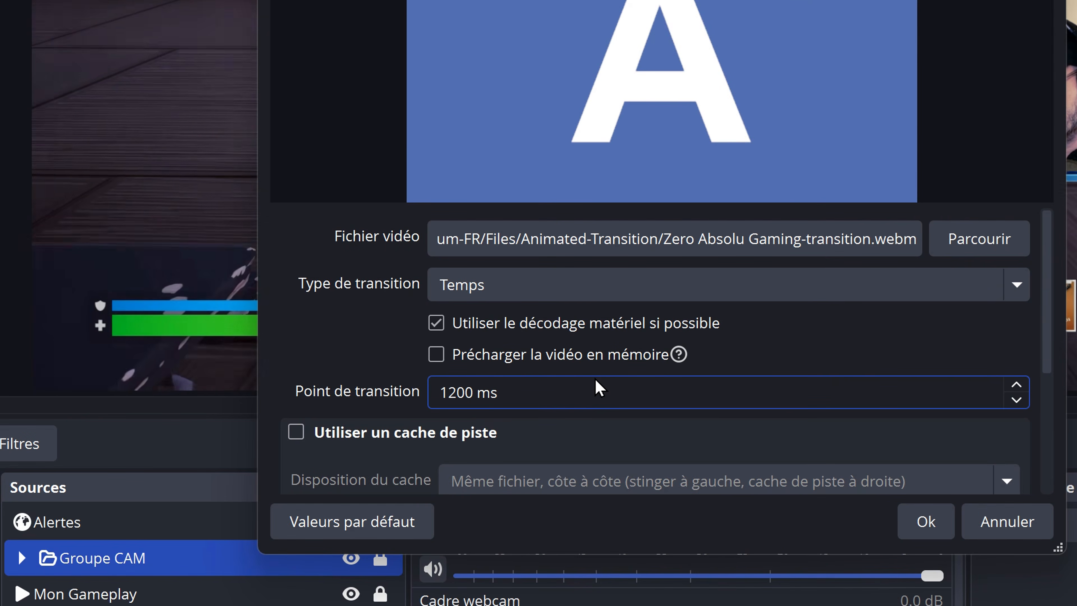
{"action": "left_click", "coordinate": [927, 521]}
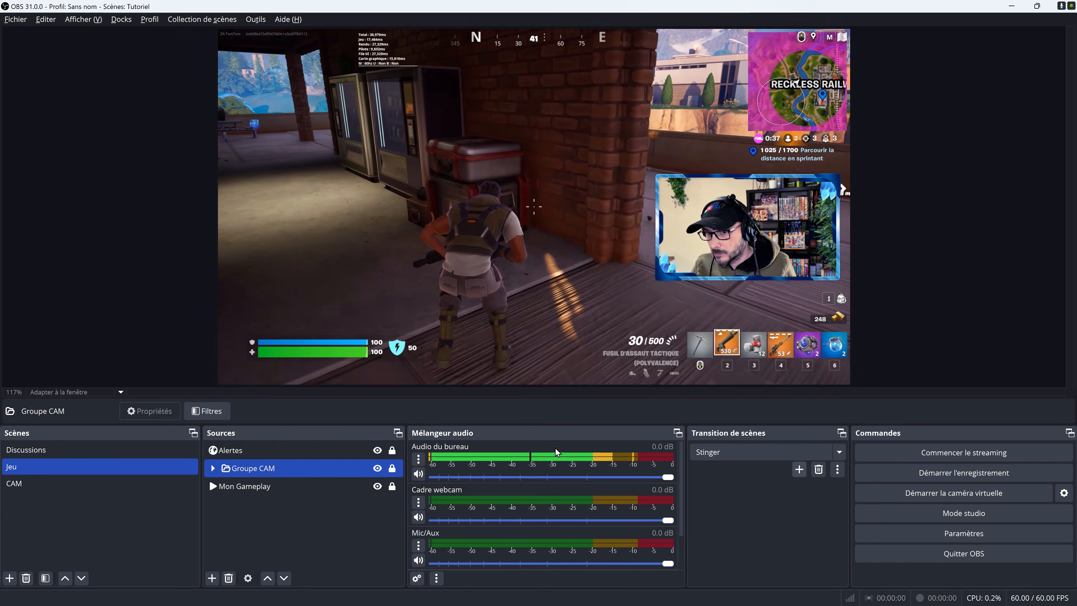
{"action": "left_click", "coordinate": [133, 450]}
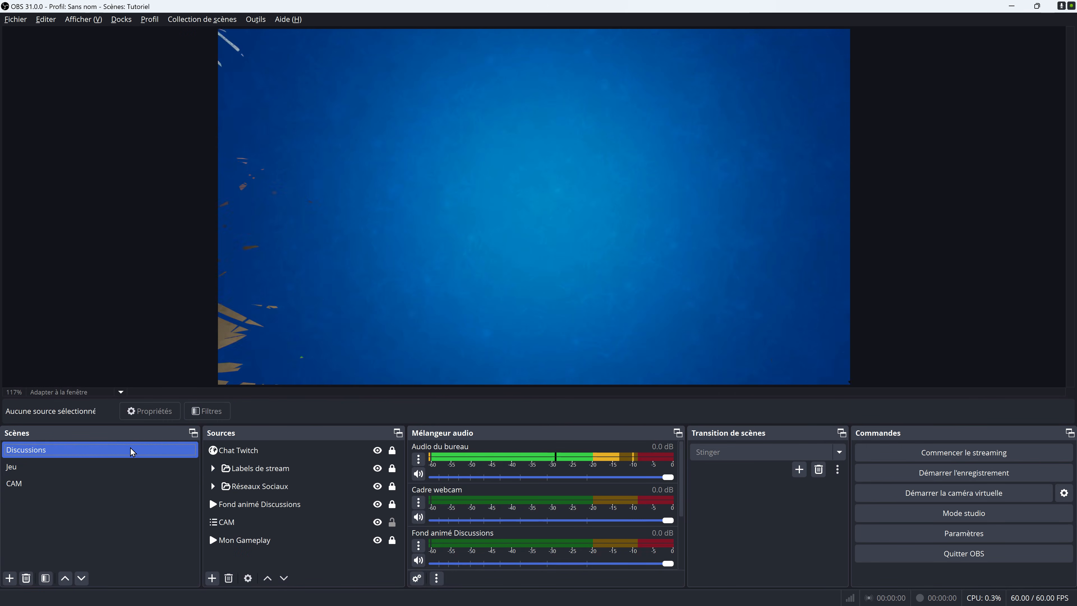
{"action": "left_click", "coordinate": [112, 481]}
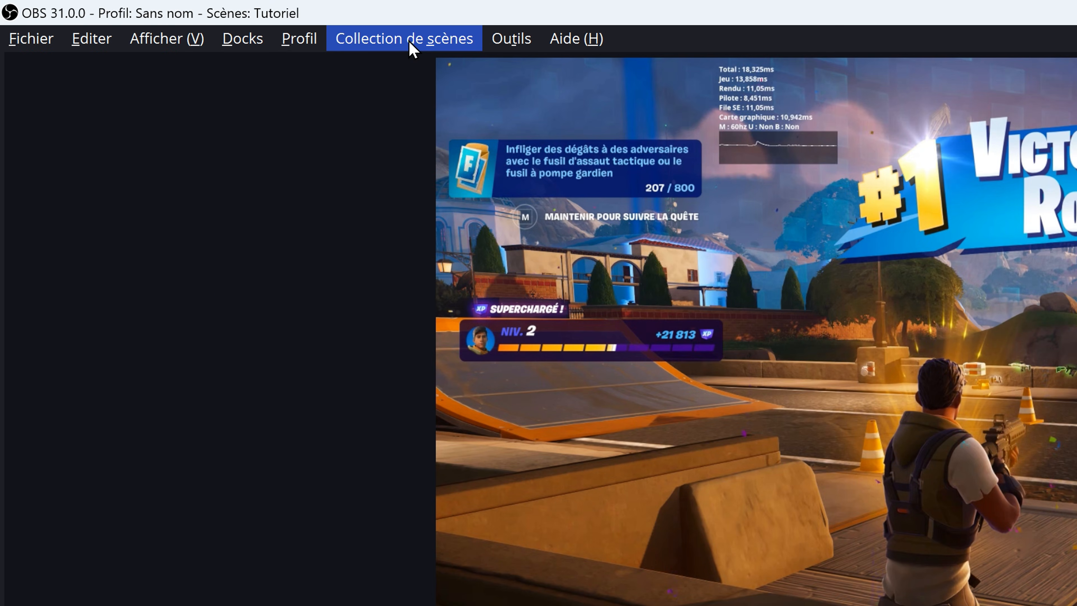
Create a new scene collection named Mes tests.
{"action": "left_click", "coordinate": [411, 45]}
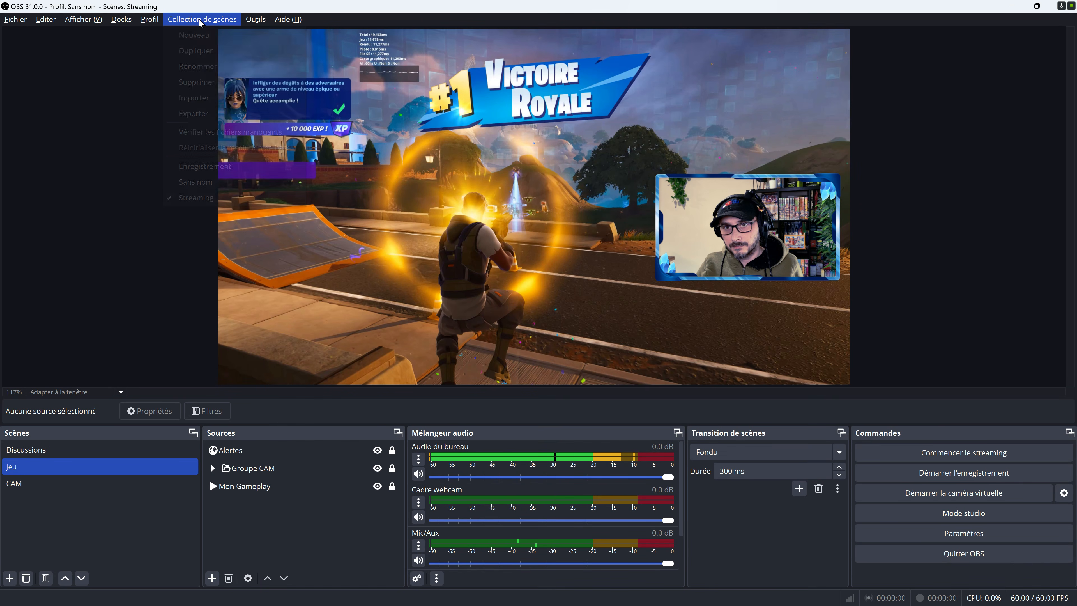
{"action": "left_click", "coordinate": [203, 38]}
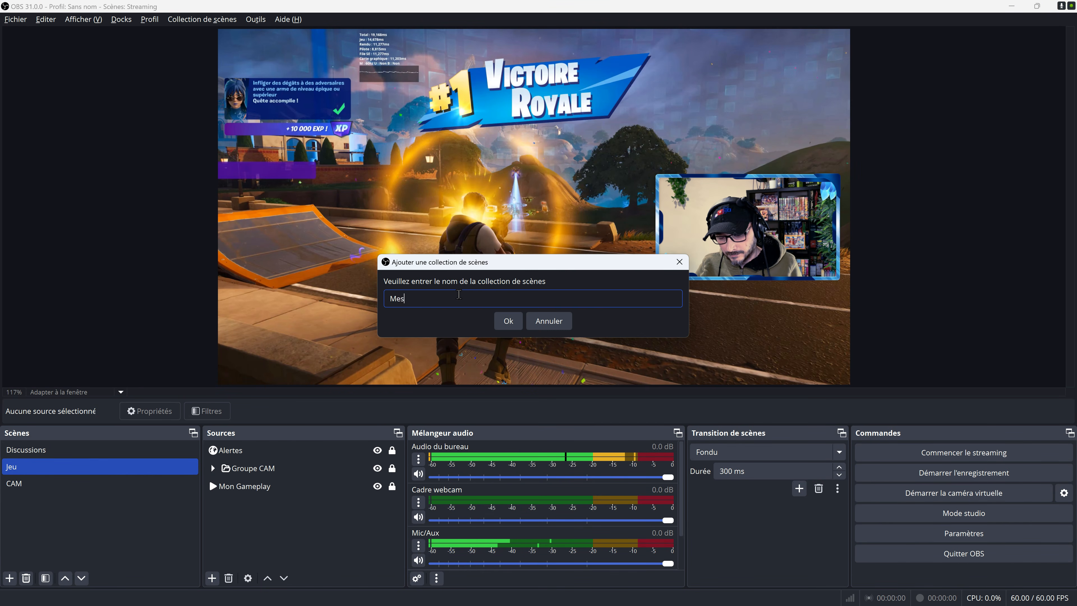
{"action": "key", "text": "Return"}
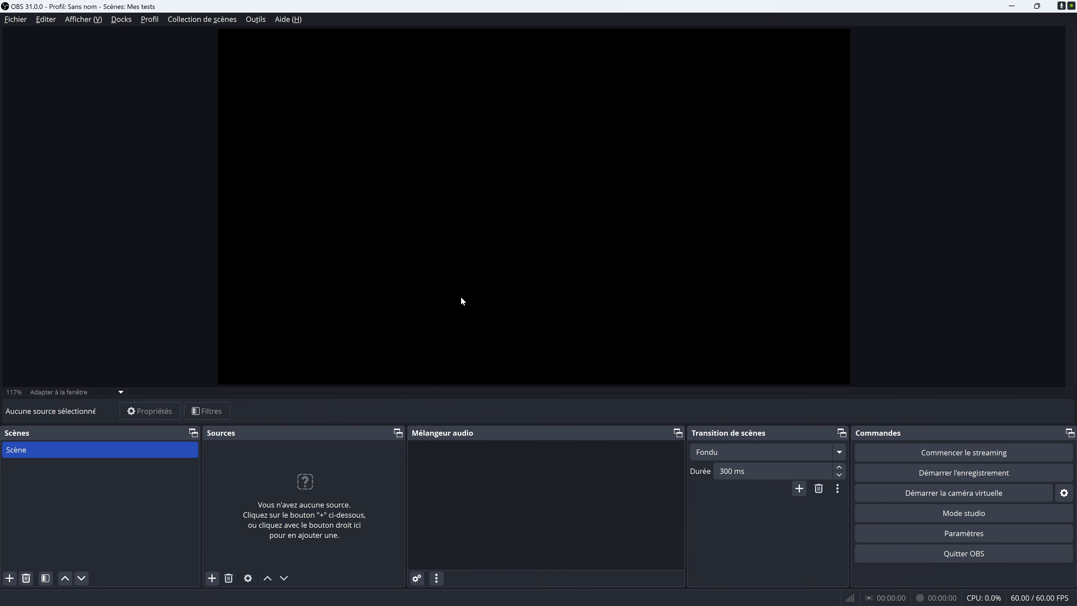
Switch the active scene collection to Streaming and to Enregistrement.
{"action": "left_click", "coordinate": [186, 19]}
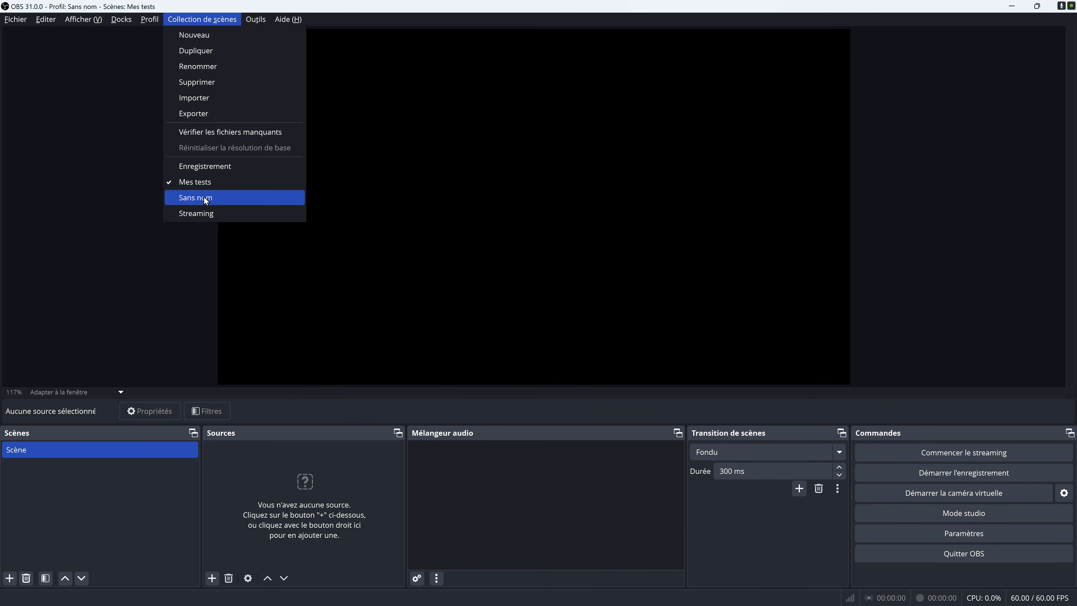
{"action": "left_click", "coordinate": [207, 212]}
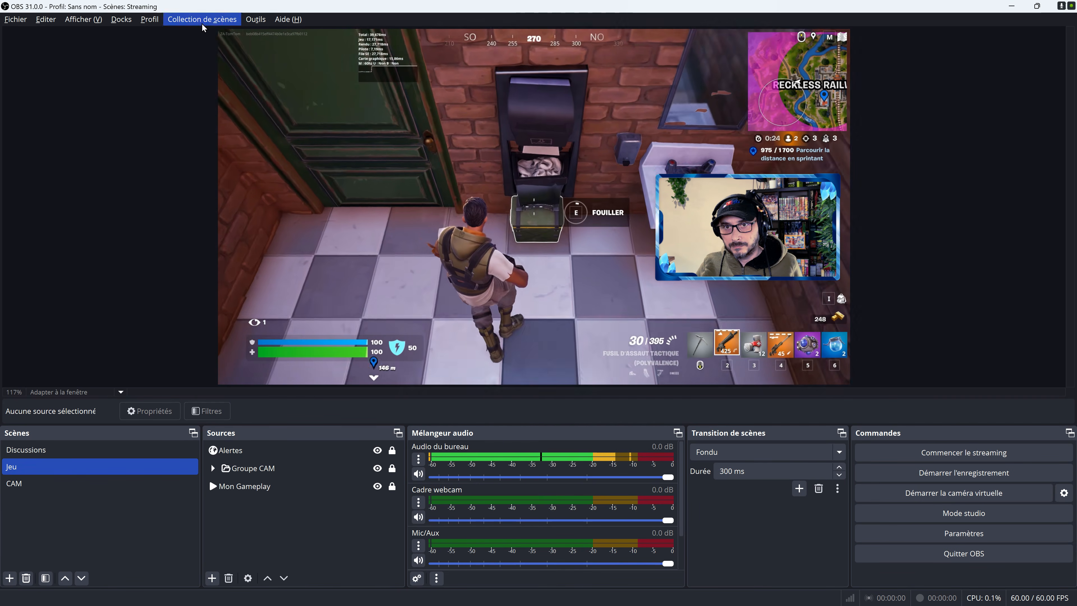
{"action": "left_click", "coordinate": [202, 23]}
{"action": "left_click", "coordinate": [196, 164]}
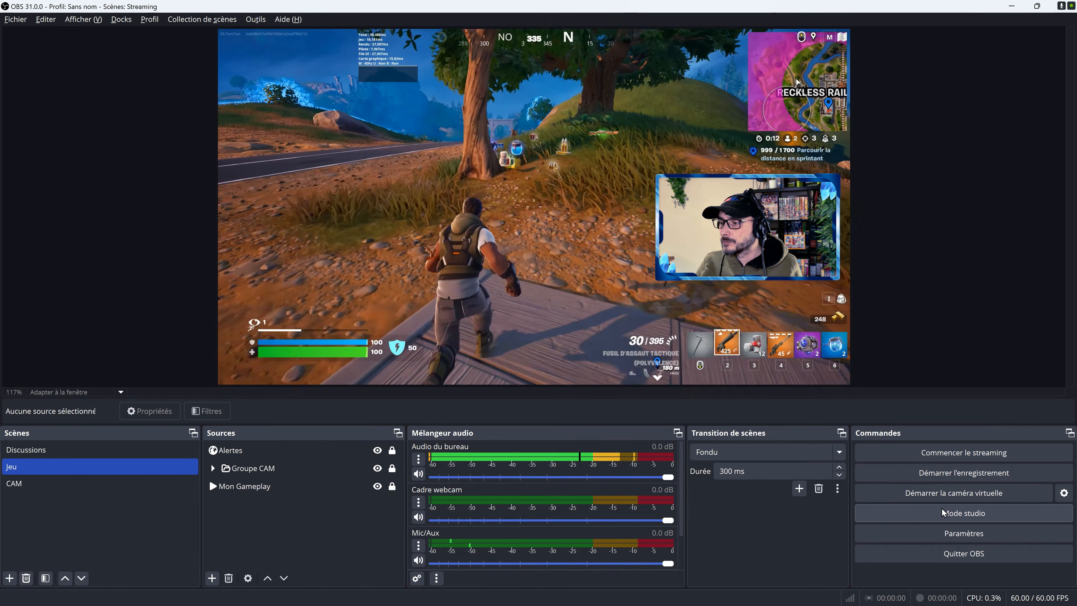
Turn on studio mode and load the CAM and Jeu scenes into the preview one after the other.
{"action": "left_click", "coordinate": [943, 513]}
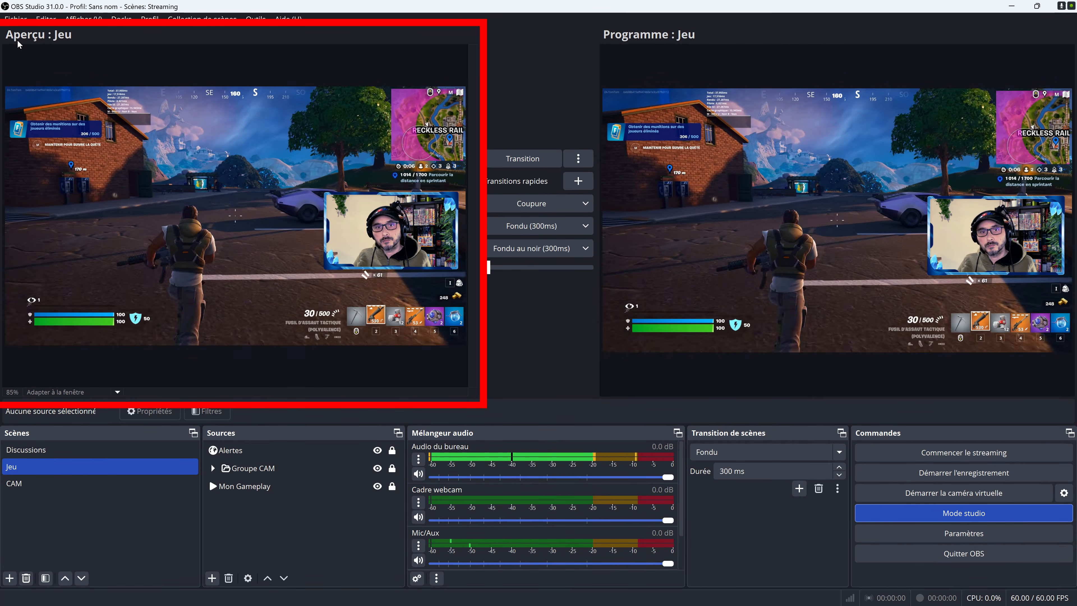
{"action": "left_click", "coordinate": [101, 457]}
{"action": "left_click", "coordinate": [90, 485]}
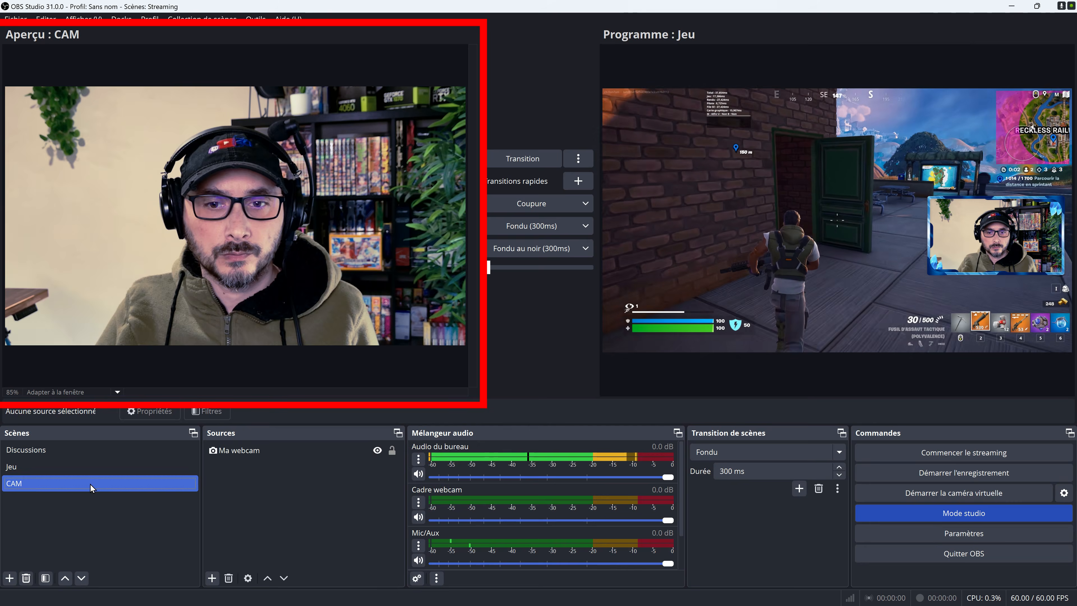
{"action": "left_click", "coordinate": [94, 470]}
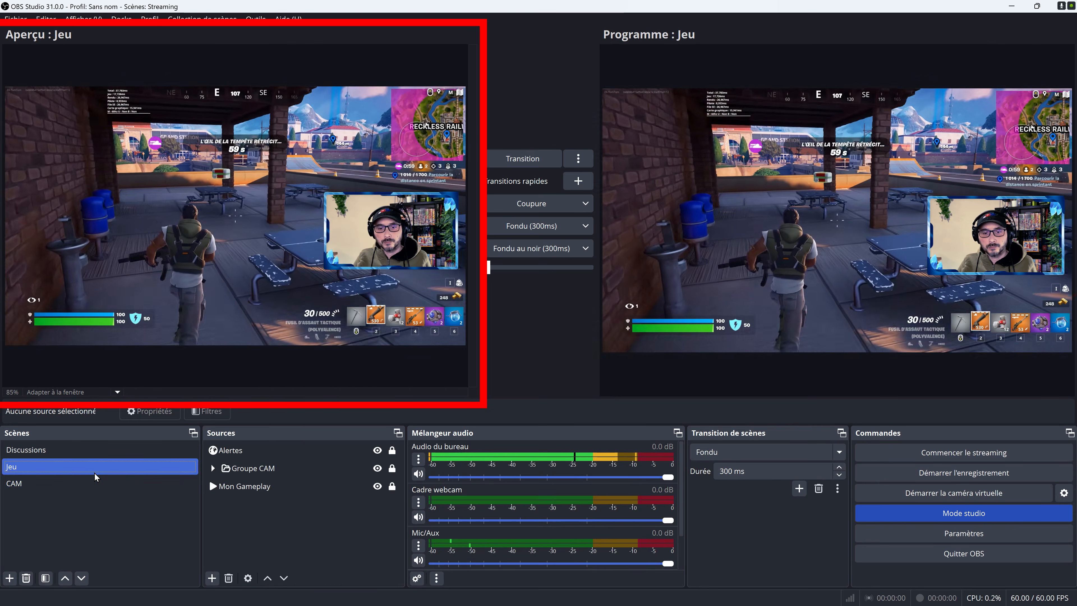
Load the Discussions scene into the preview, toggle its Mon Gameplay source's visibility, and transition the preview to the program.
{"action": "left_click", "coordinate": [101, 456]}
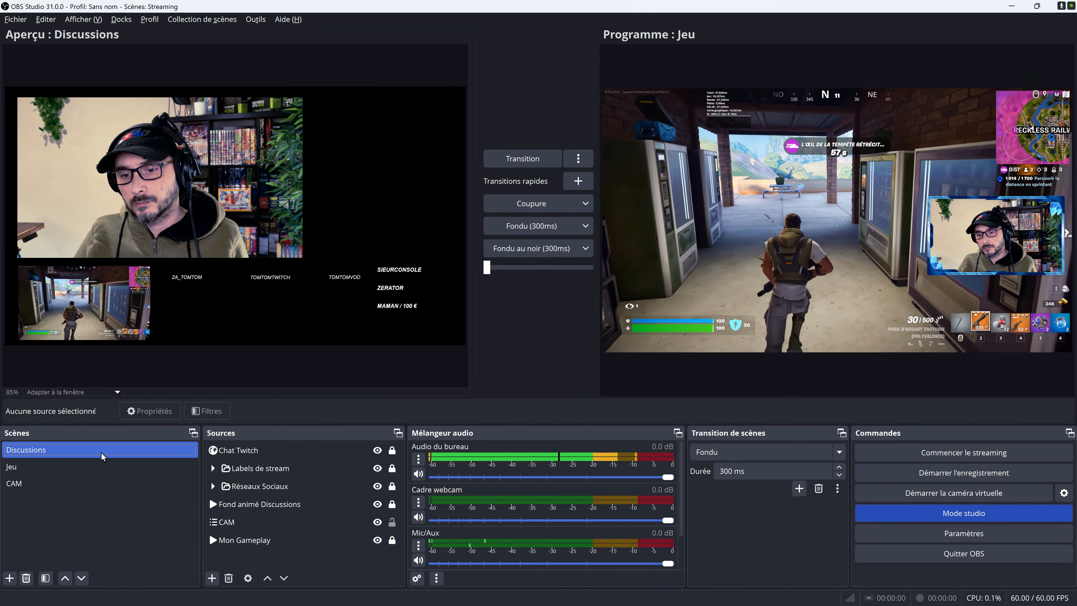
{"action": "left_click", "coordinate": [377, 540]}
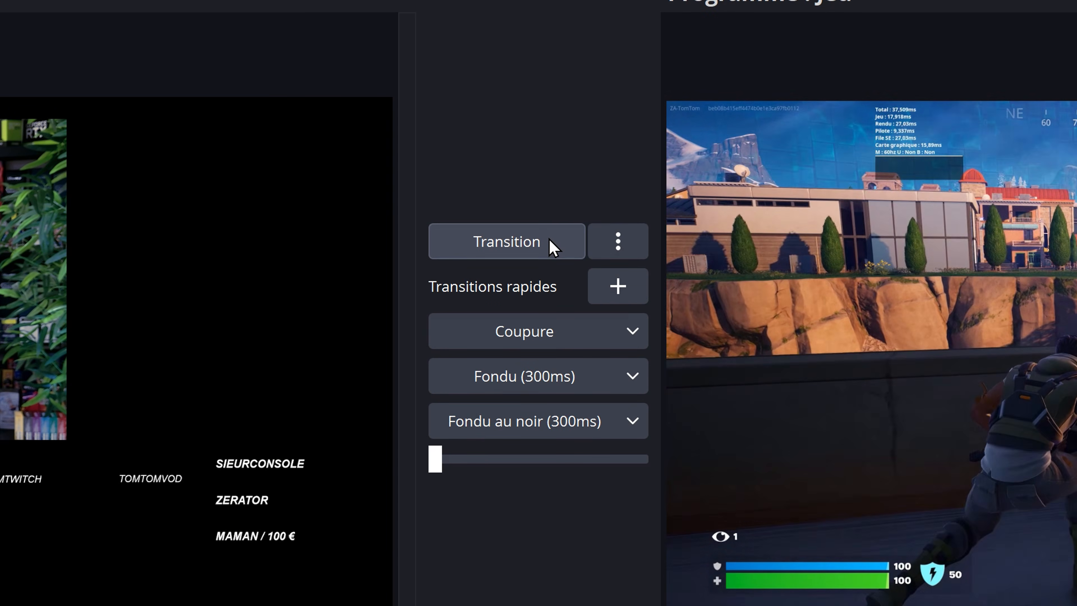
{"action": "left_click", "coordinate": [511, 246]}
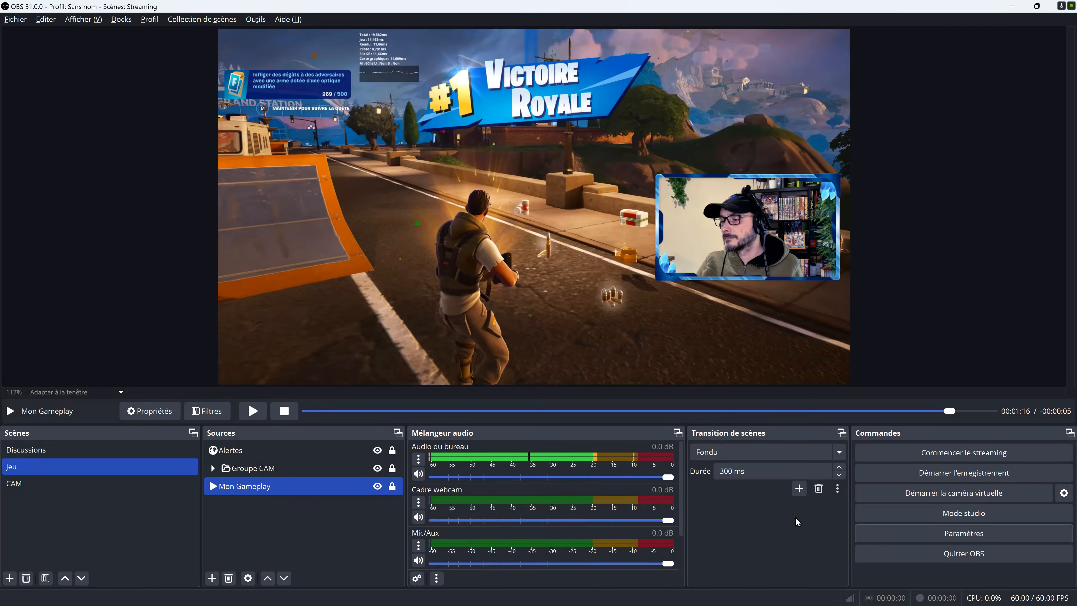
Choose Twitch as the service in the stream settings and go through the sign-in for linking a Twitch account.
{"action": "left_click", "coordinate": [945, 536]}
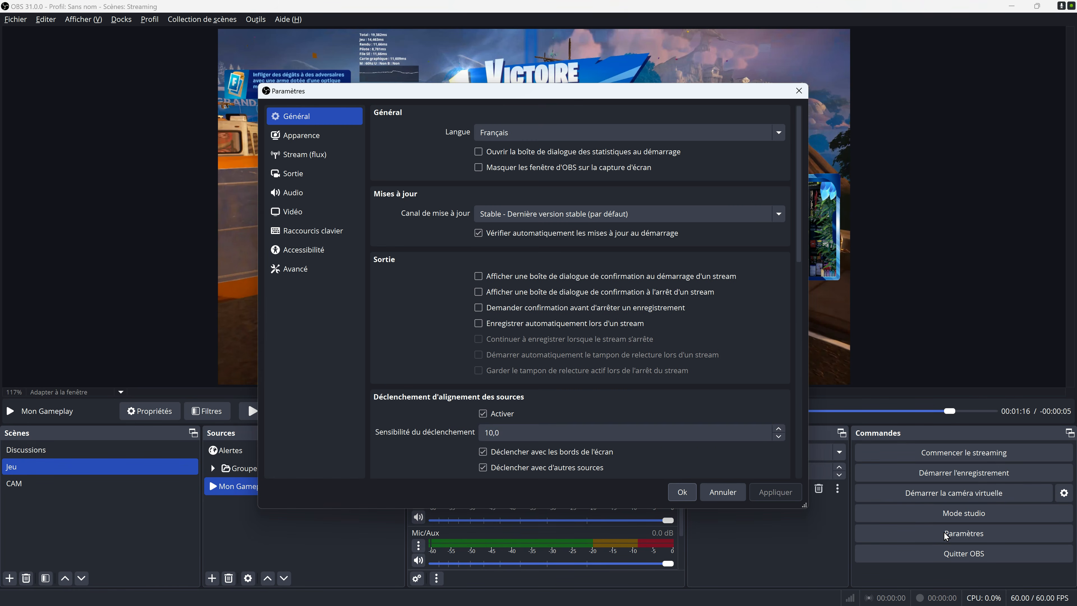
{"action": "left_click", "coordinate": [309, 155]}
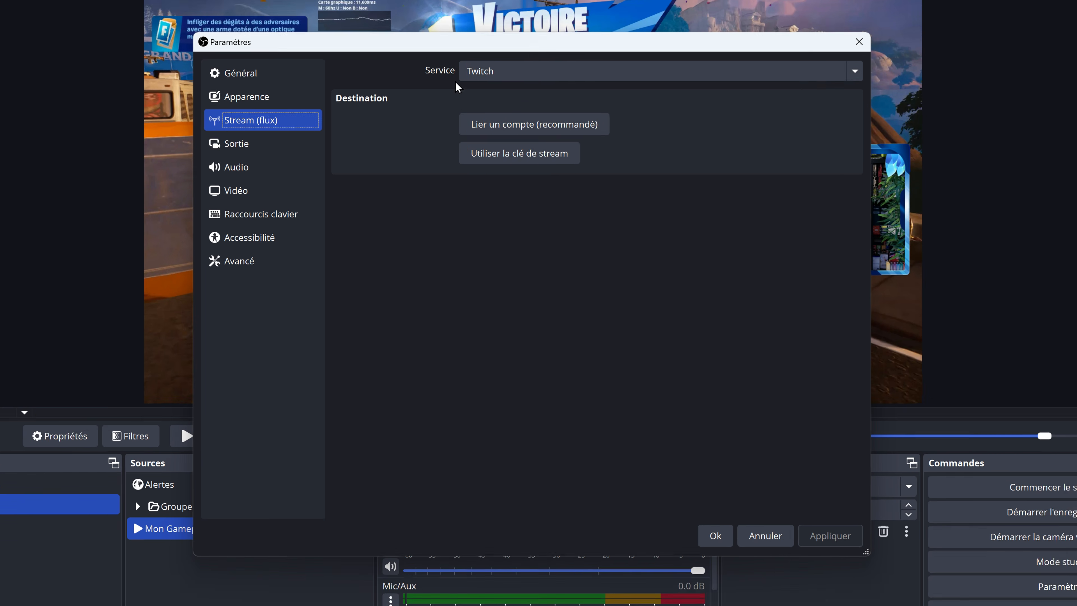
{"action": "left_click", "coordinate": [505, 117]}
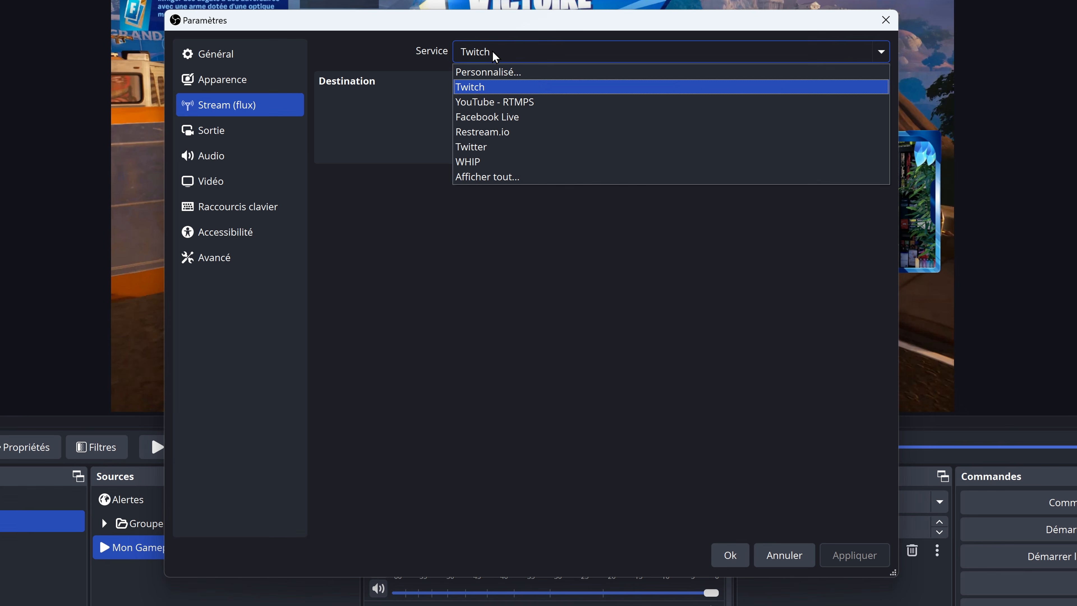
{"action": "left_click", "coordinate": [500, 92]}
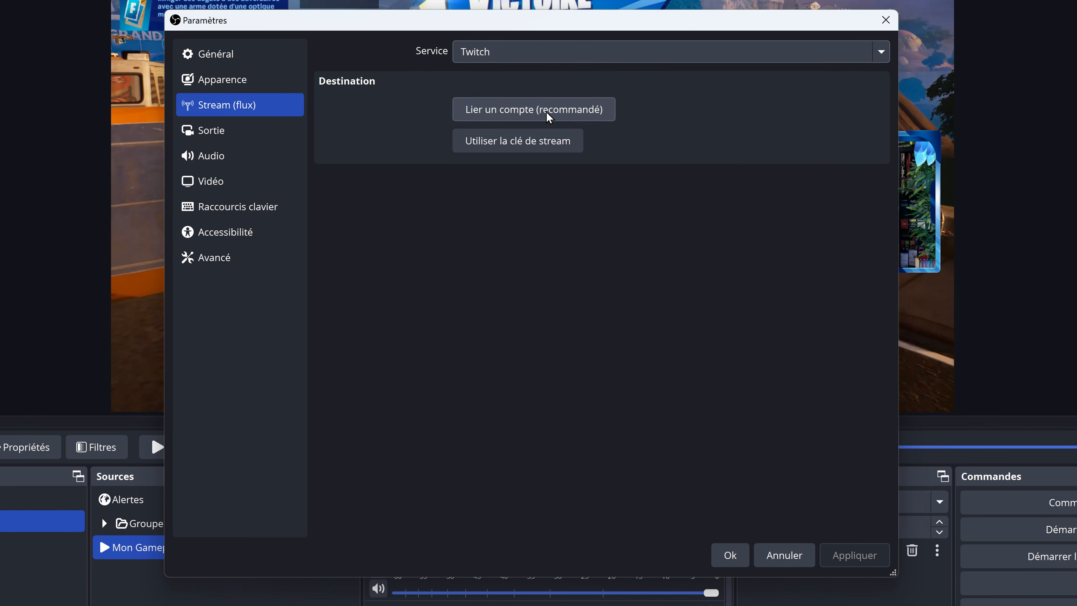
{"action": "left_click", "coordinate": [536, 111]}
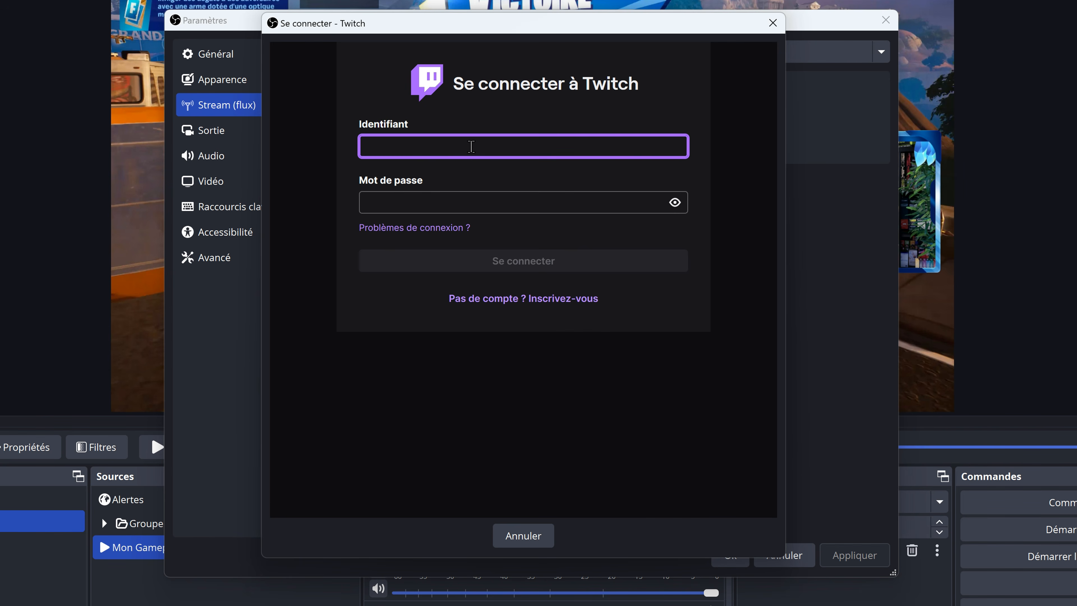
{"action": "key", "text": "Return"}
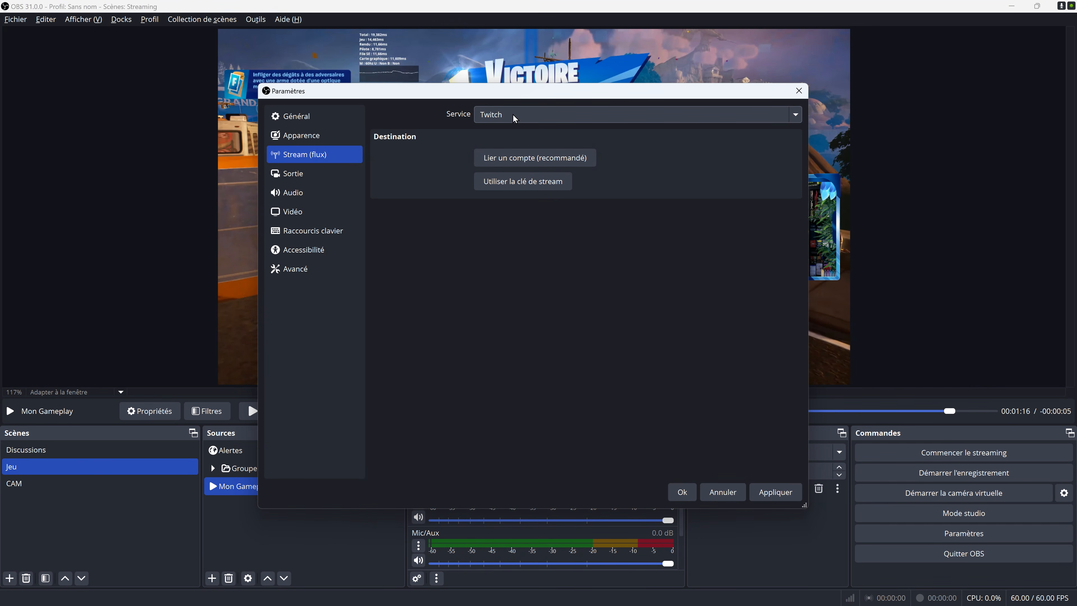
Set the streaming service to YouTube - RTMPS.
{"action": "left_click", "coordinate": [513, 115]}
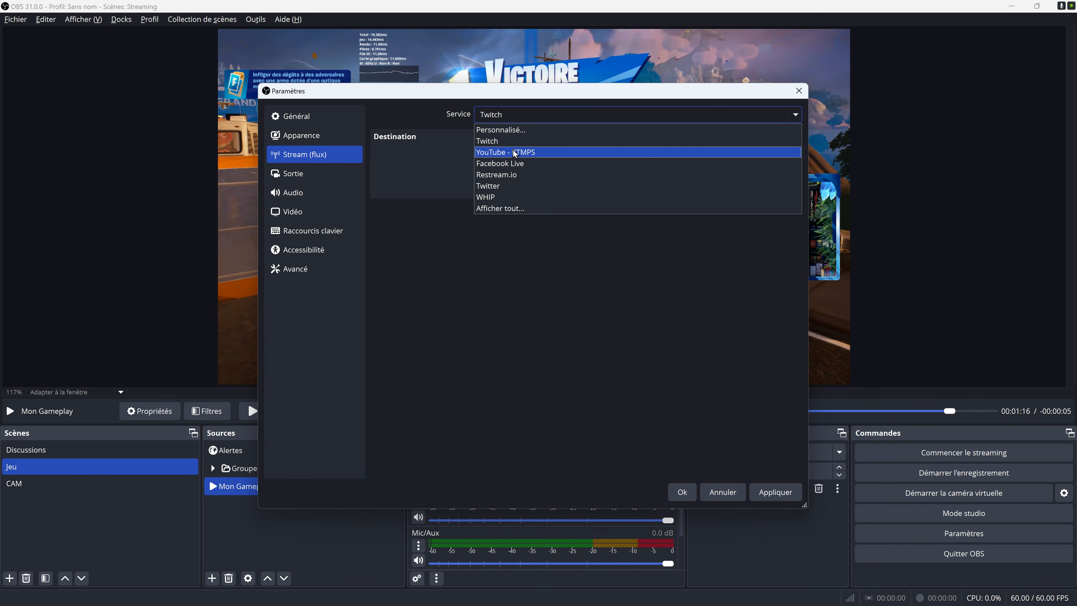
{"action": "left_click", "coordinate": [514, 152]}
Set the streaming service to Facebook Live and start a live in Facebook's Live Producer to retrieve the stream key.
{"action": "left_click", "coordinate": [524, 113]}
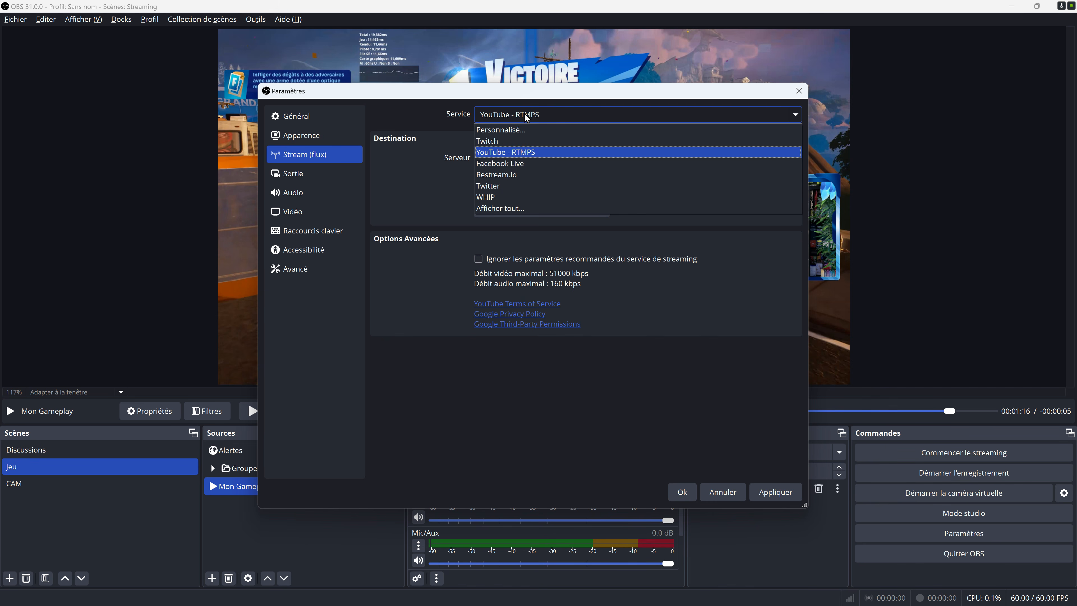
{"action": "left_click", "coordinate": [510, 161]}
{"action": "left_click", "coordinate": [488, 186]}
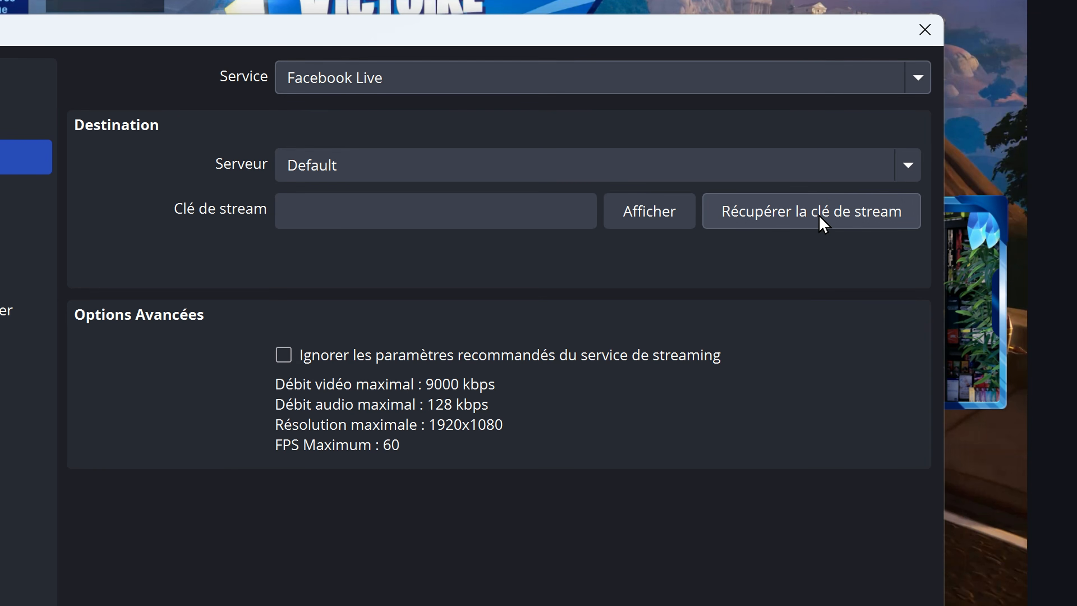
{"action": "left_click", "coordinate": [823, 223]}
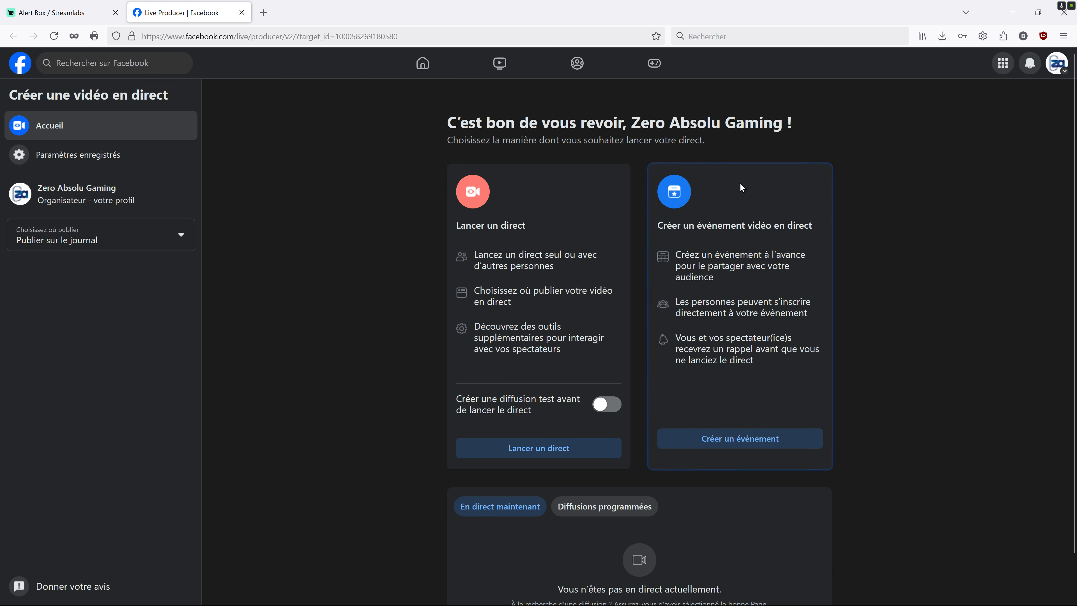
{"action": "left_click", "coordinate": [538, 450]}
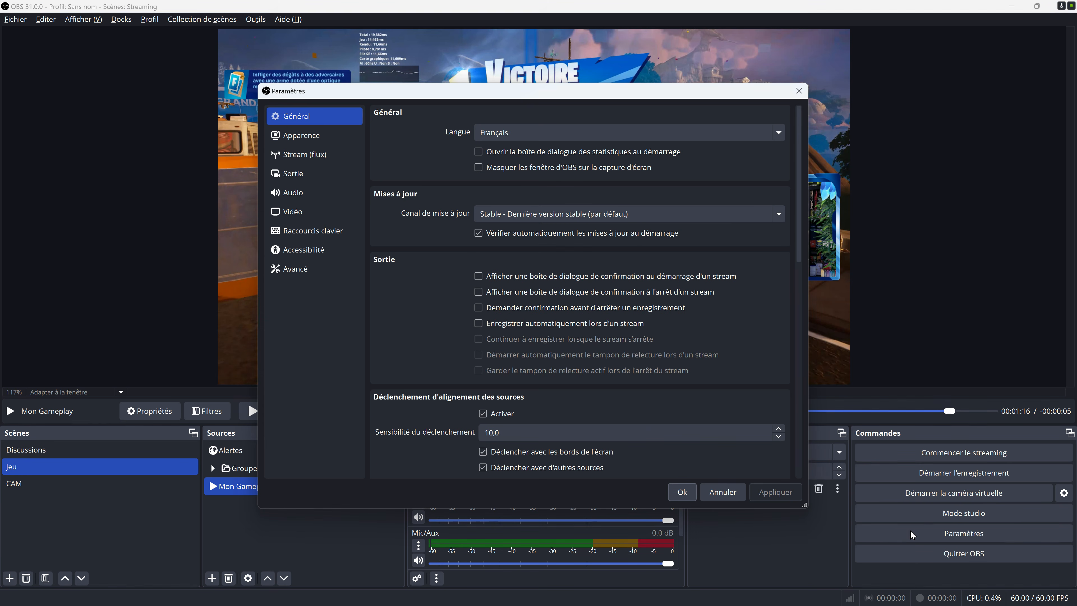
Set the base canvas resolution to 1920x1080 in the video settings.
{"action": "left_click", "coordinate": [317, 215]}
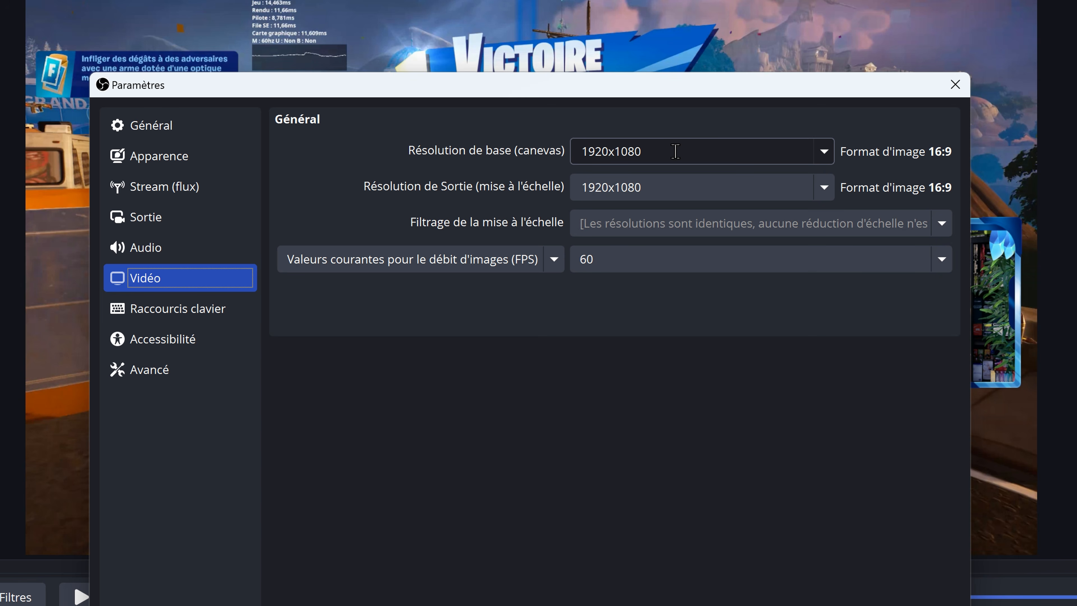
{"action": "left_click", "coordinate": [821, 153]}
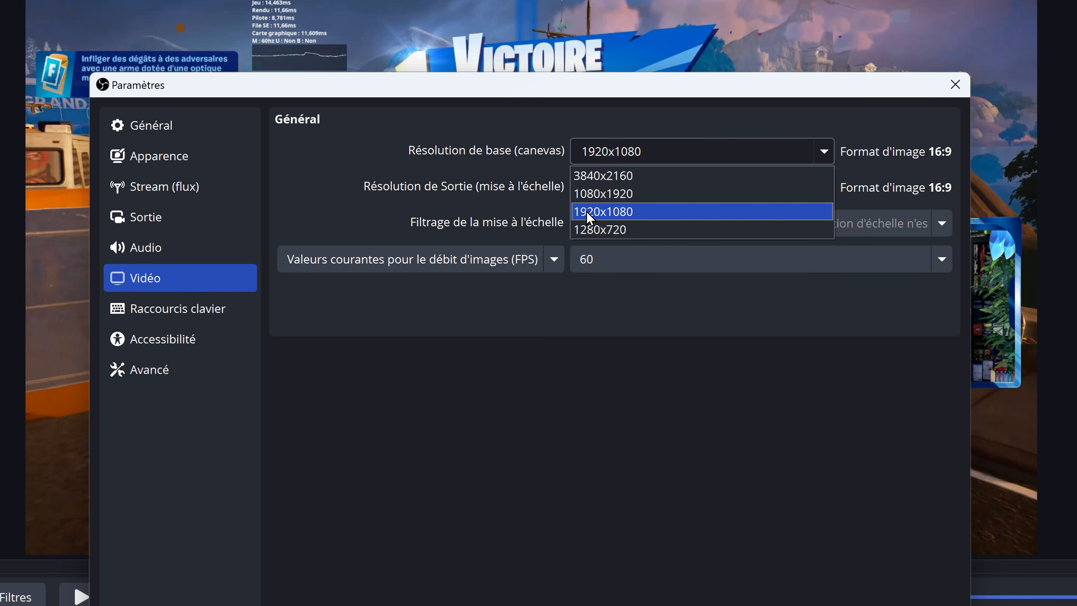
{"action": "left_click", "coordinate": [646, 211]}
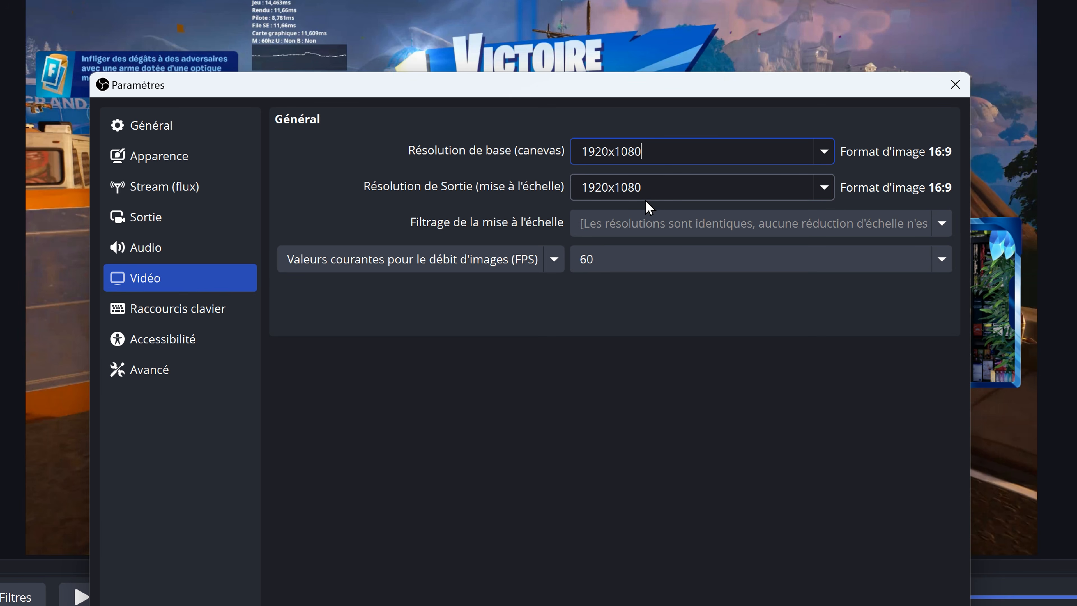
Try the output resolutions 1920x1080 and 1280x720, returning the scaled output to 1920x1080.
{"action": "left_click", "coordinate": [676, 187]}
{"action": "left_click", "coordinate": [822, 187]}
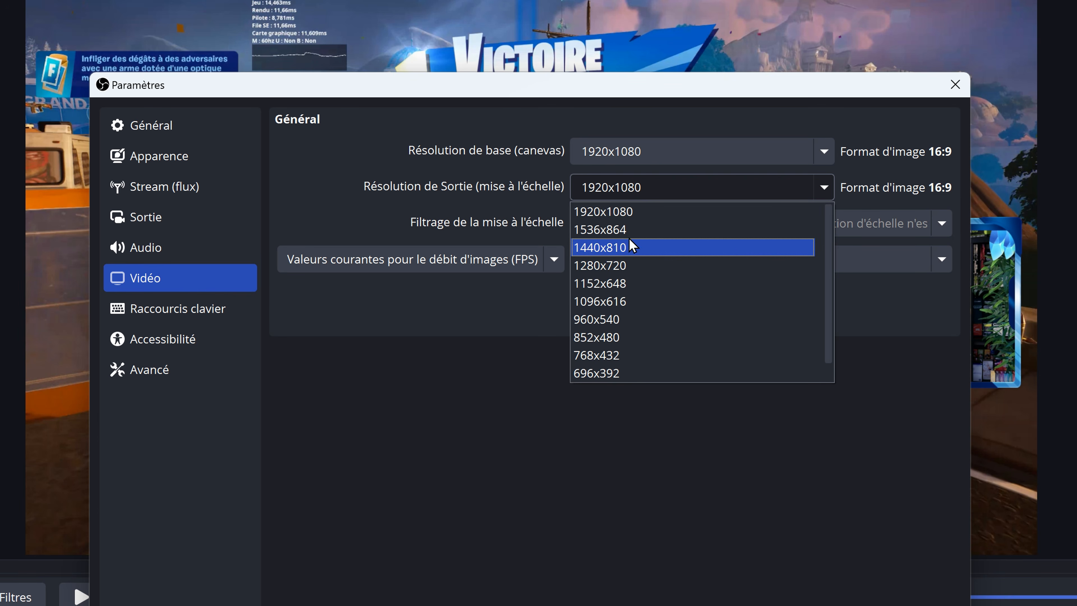
{"action": "left_click", "coordinate": [626, 214]}
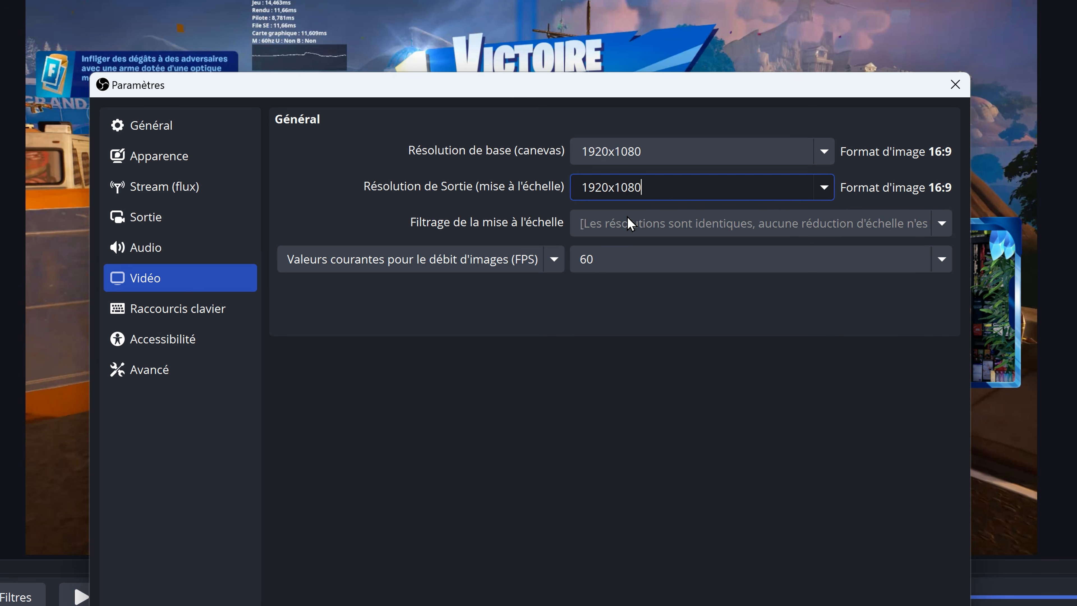
{"action": "left_click", "coordinate": [823, 187]}
{"action": "left_click", "coordinate": [619, 263]}
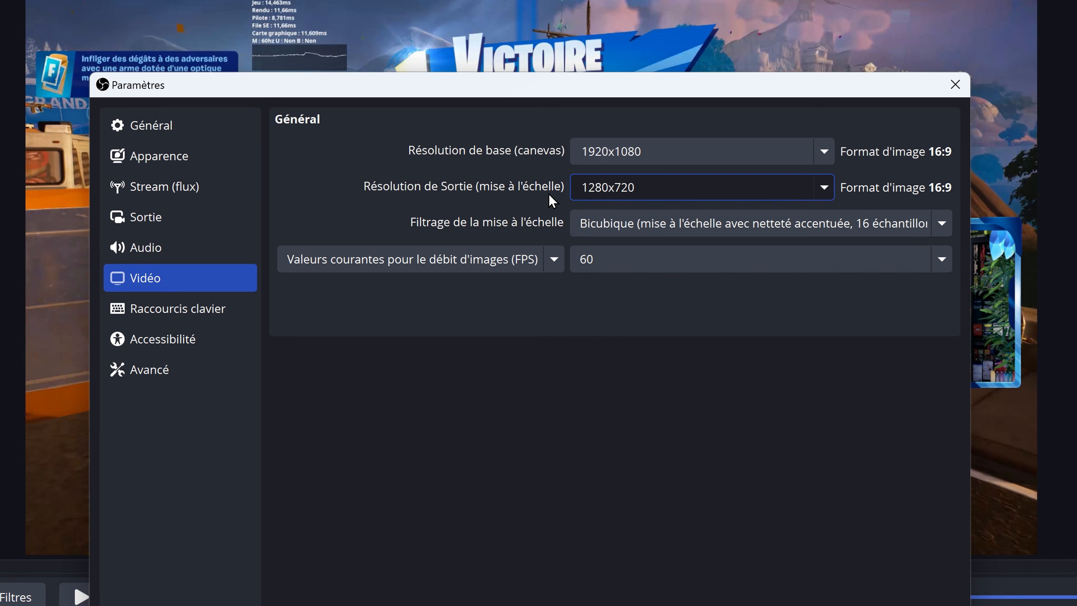
{"action": "left_click", "coordinate": [824, 188]}
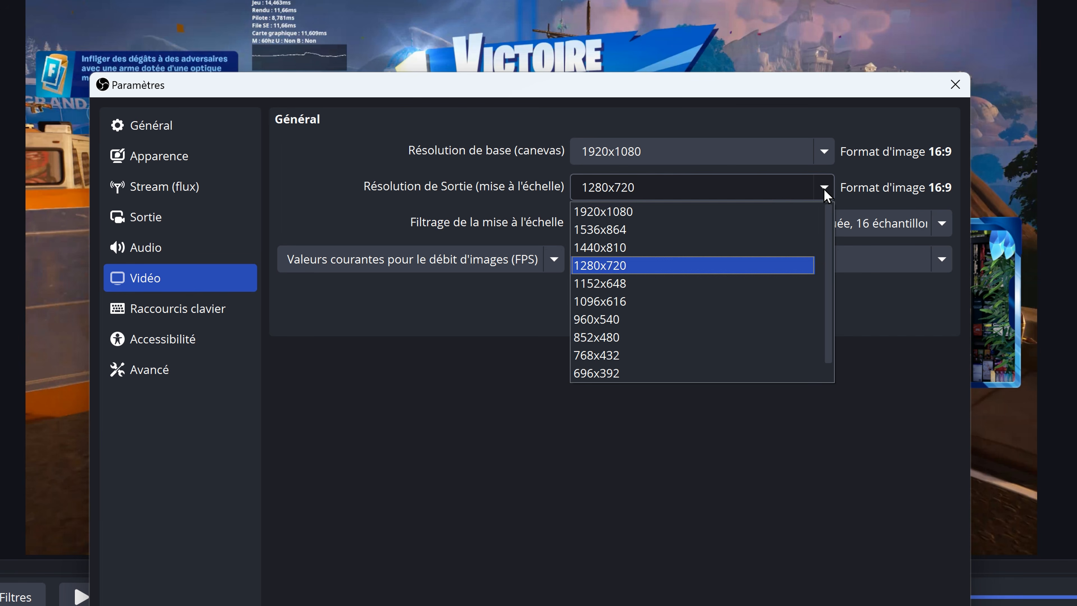
{"action": "left_click", "coordinate": [620, 220]}
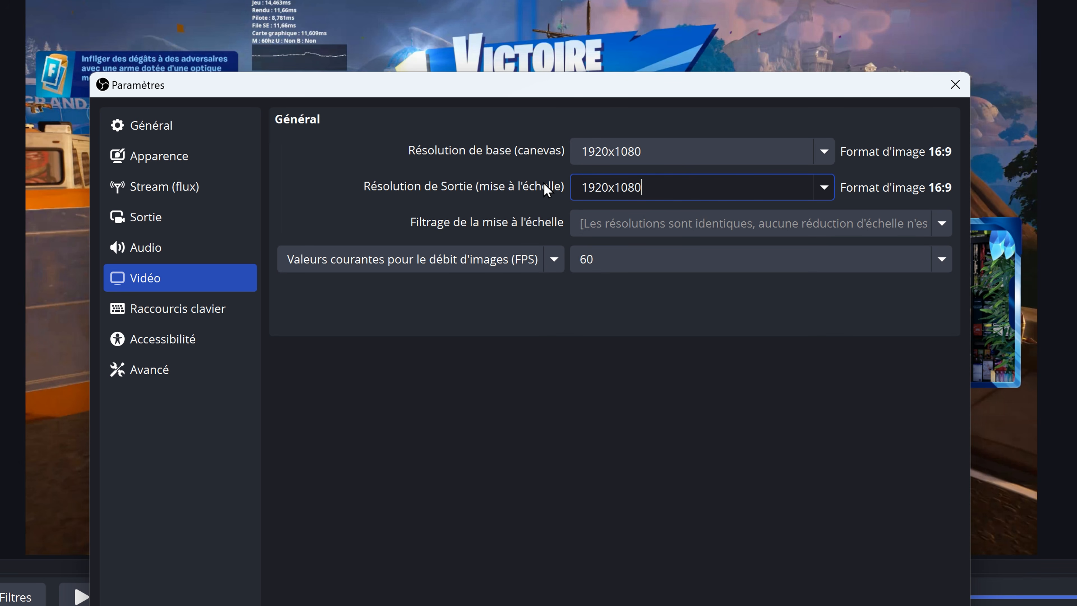
Set the output resolution to 1280x720 and the downscale filter to Bicubique with 16 samples.
{"action": "left_click", "coordinate": [824, 187]}
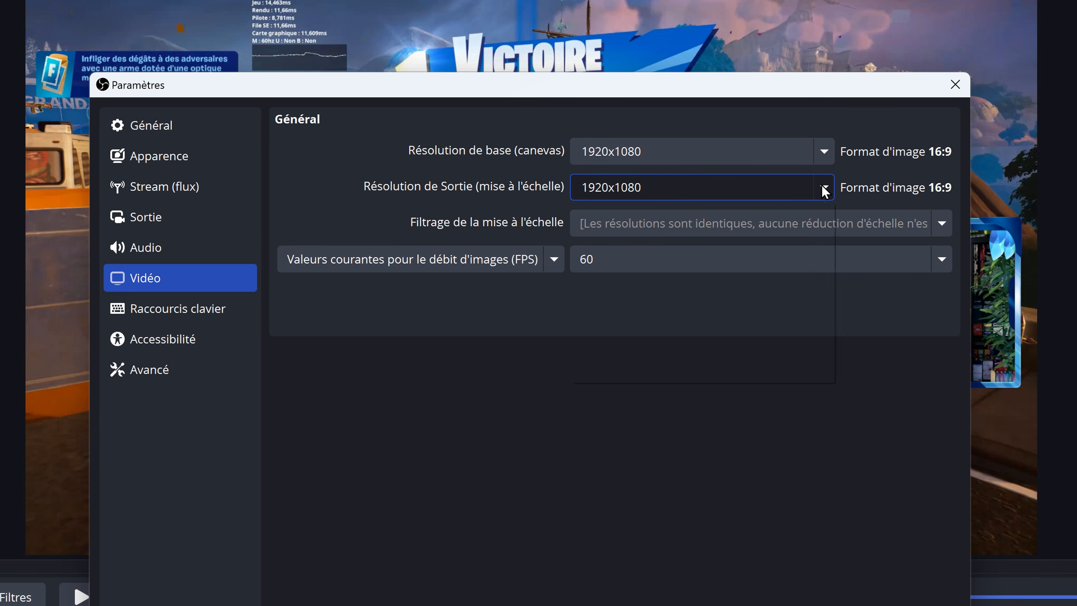
{"action": "left_click", "coordinate": [638, 265]}
{"action": "left_click", "coordinate": [699, 224]}
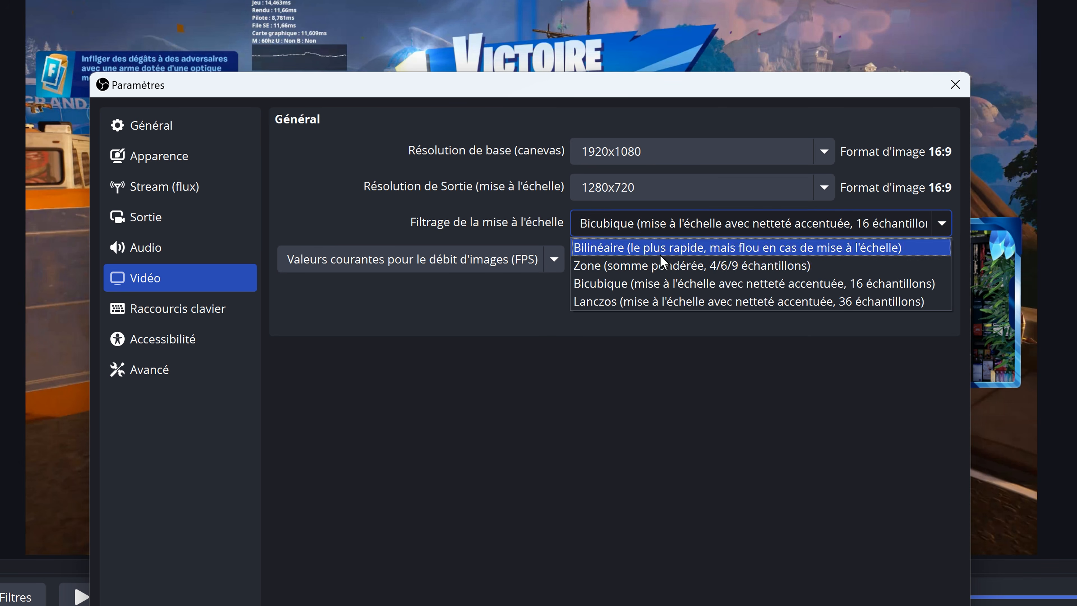
{"action": "left_click", "coordinate": [639, 278]}
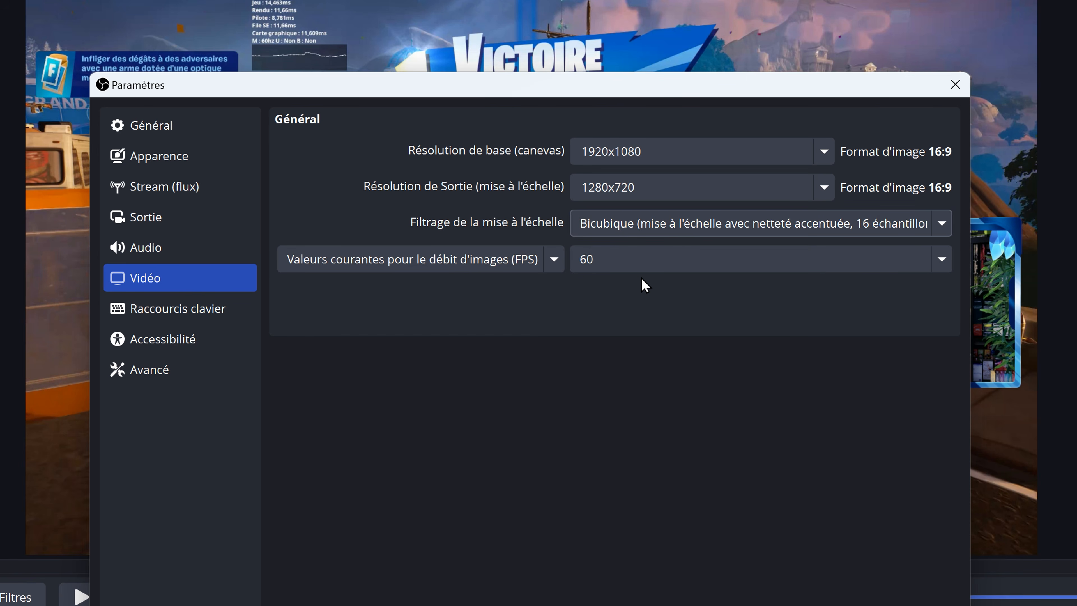
Try the frame rates 30 and 60 FPS, ending on 30 FPS, and set the output resolution to 1920x1080.
{"action": "left_click", "coordinate": [940, 258]}
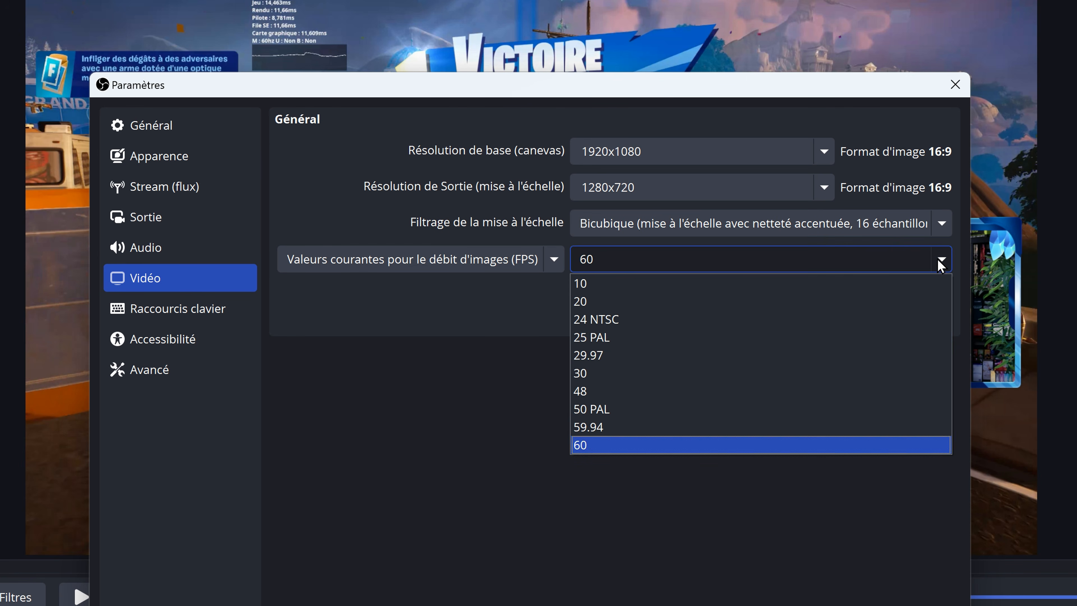
{"action": "left_click", "coordinate": [647, 374]}
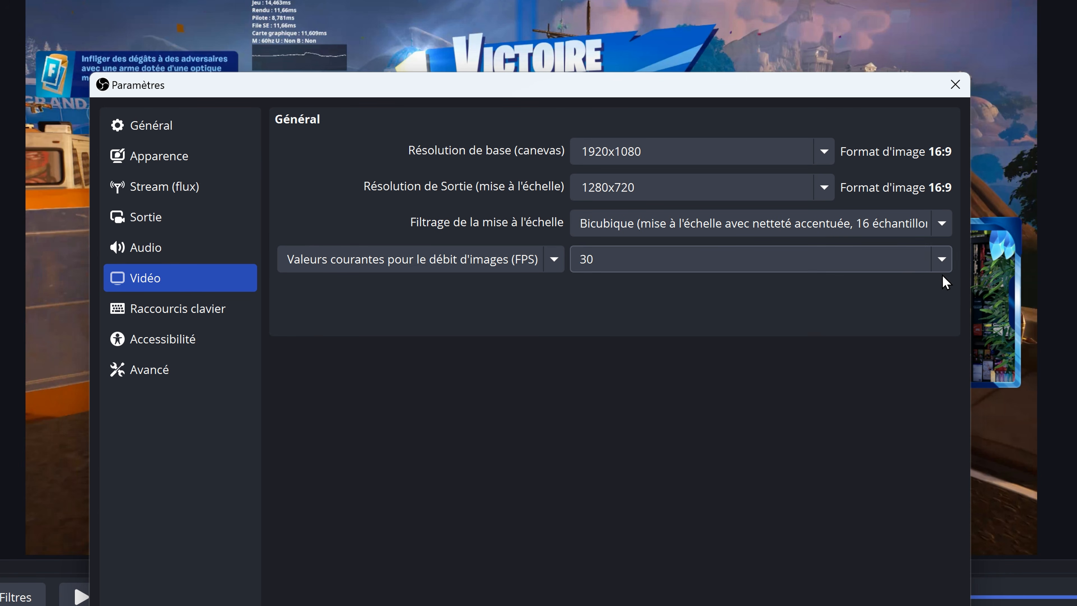
{"action": "left_click", "coordinate": [942, 261]}
{"action": "left_click", "coordinate": [656, 443]}
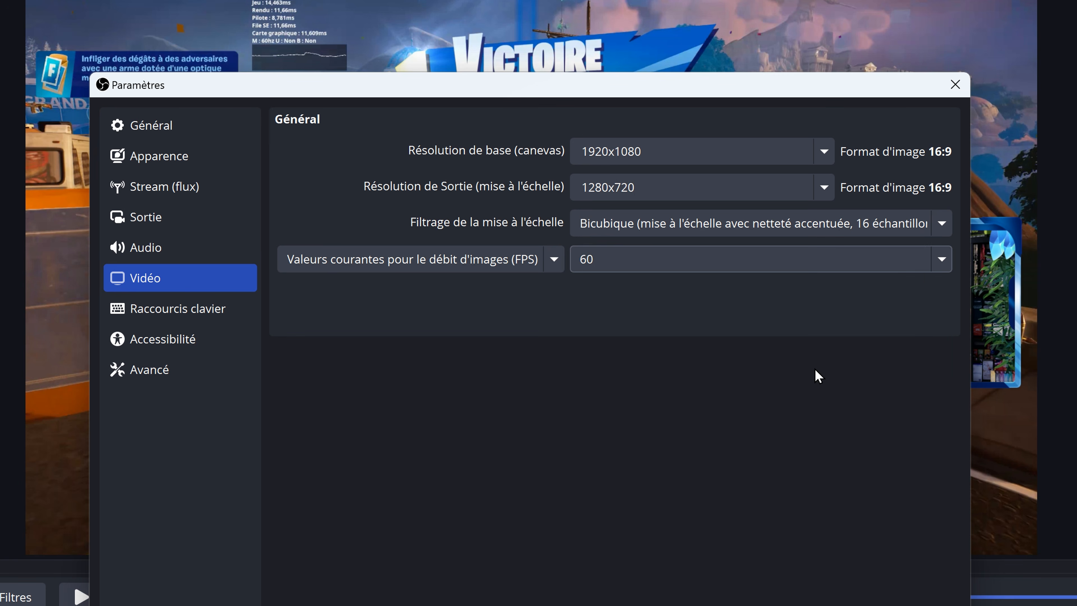
{"action": "left_click", "coordinate": [939, 261]}
{"action": "left_click", "coordinate": [683, 373]}
{"action": "left_click", "coordinate": [824, 188]}
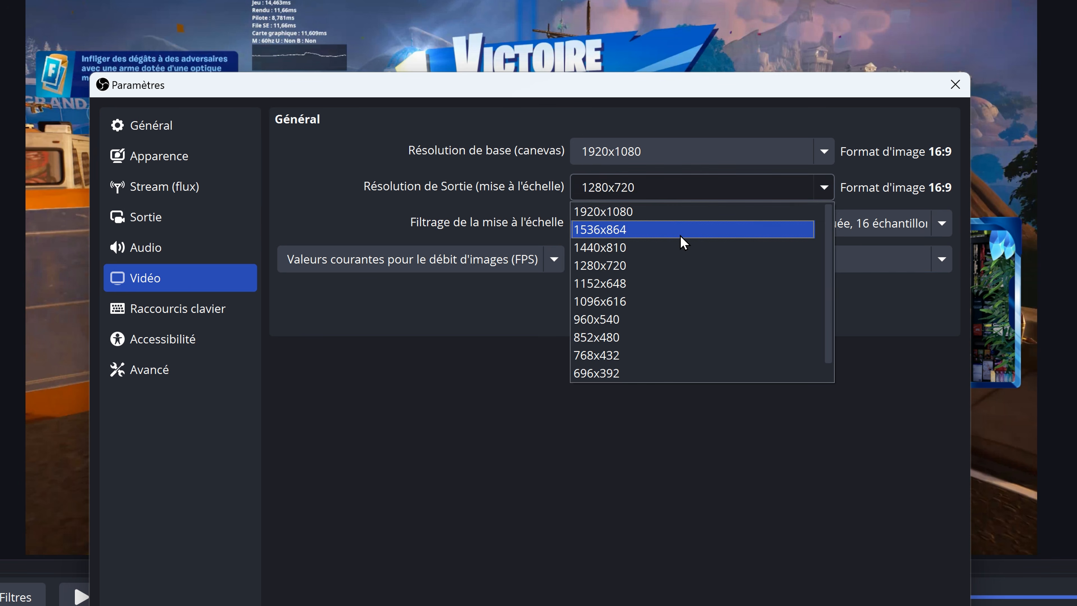
{"action": "left_click", "coordinate": [649, 215]}
Check the output mode and streaming video bitrate against the maximum bitrates listed for the Twitch service.
{"action": "left_click", "coordinate": [180, 216]}
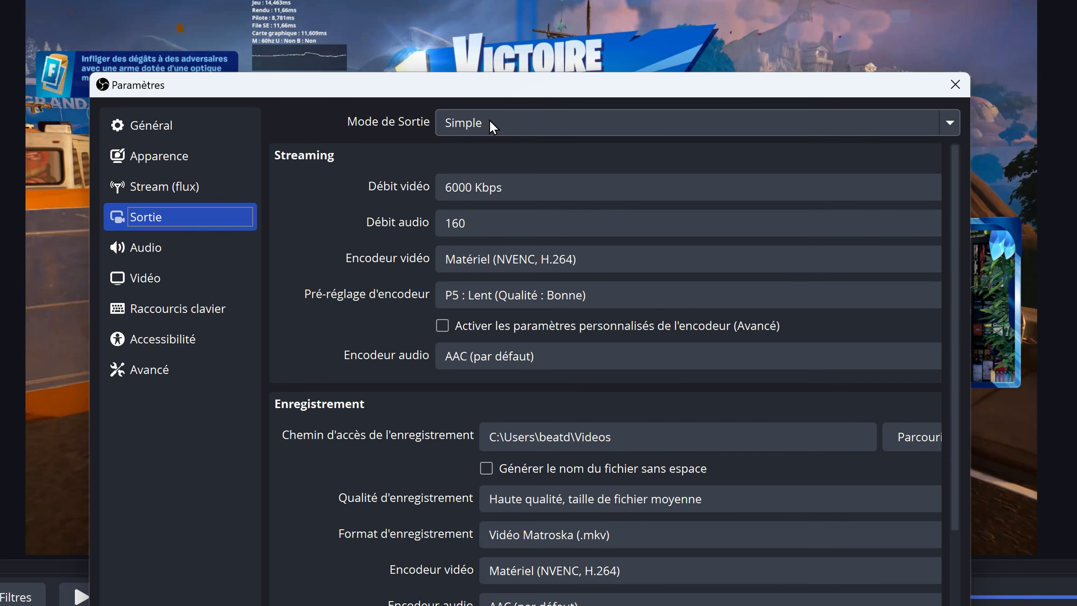
{"action": "left_click", "coordinate": [462, 127]}
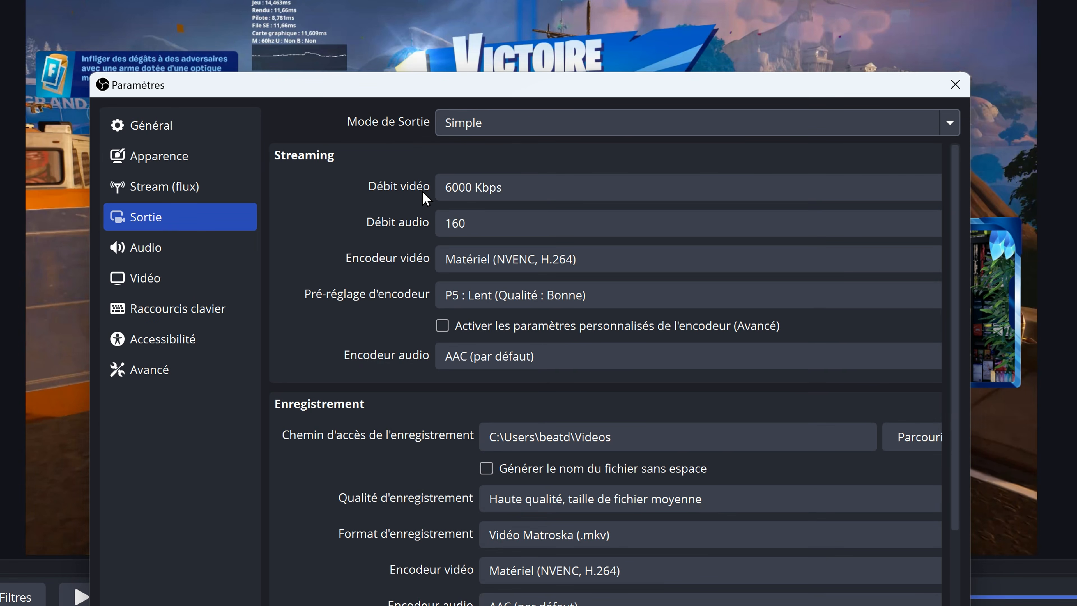
{"action": "left_click_drag", "start_coordinate": [457, 188], "coordinate": [435, 188]}
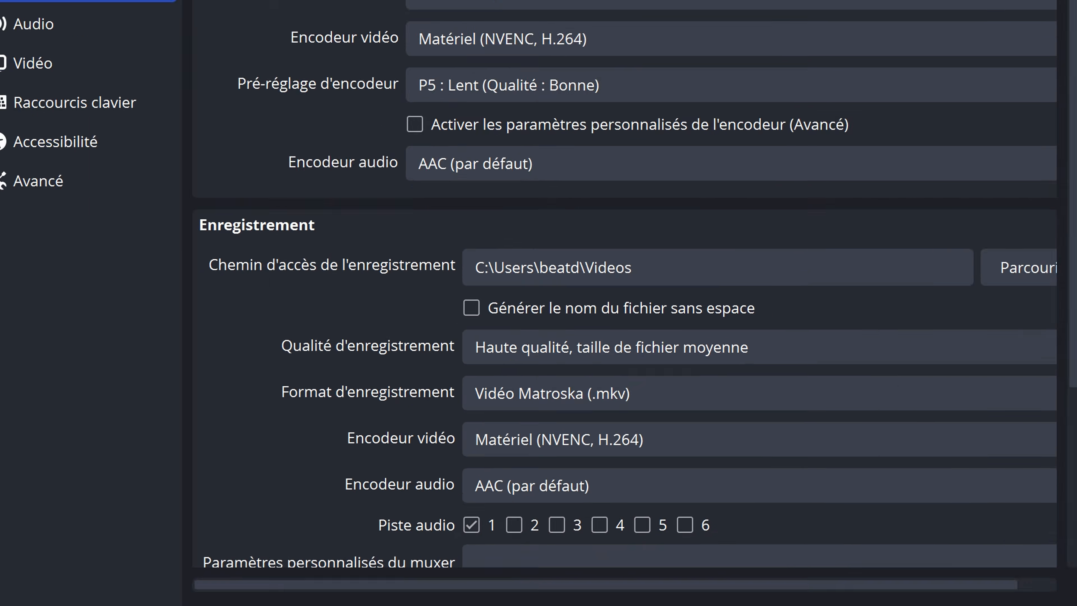
{"action": "left_click", "coordinate": [249, 138]}
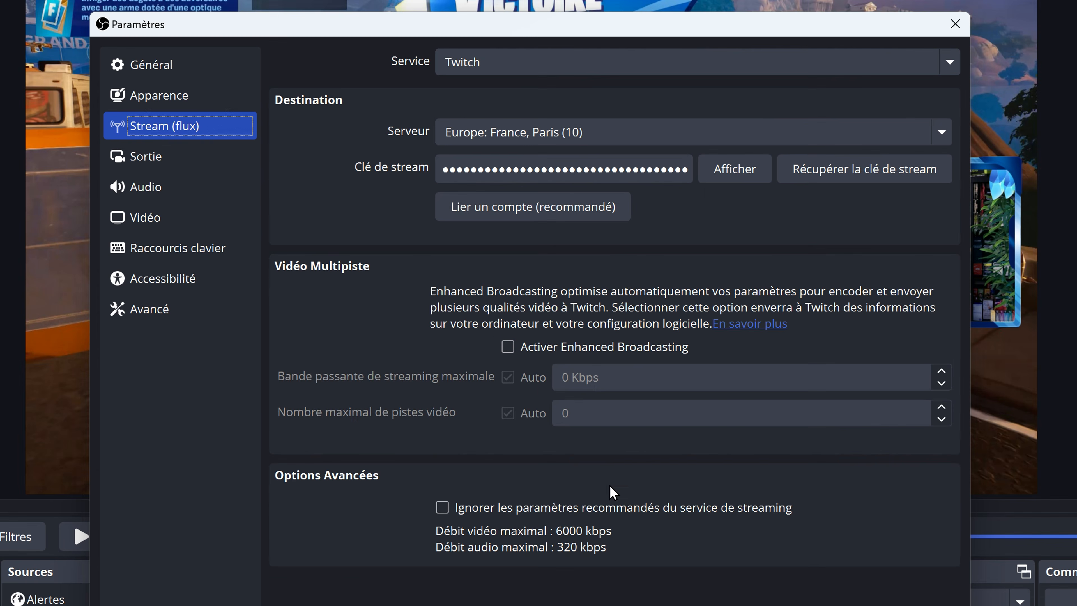
{"action": "left_click", "coordinate": [131, 28]}
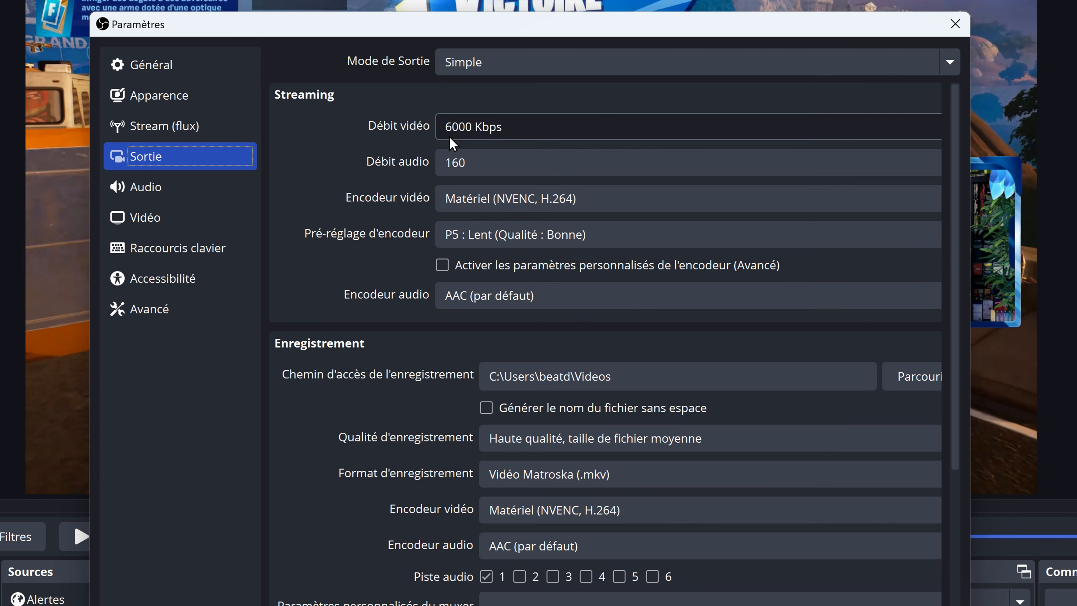
Try a streaming video bitrate of 3500 Kbps and return it to 6000 Kbps.
{"action": "left_click_drag", "start_coordinate": [462, 127], "coordinate": [419, 130]}
{"action": "type", "text": "35"}
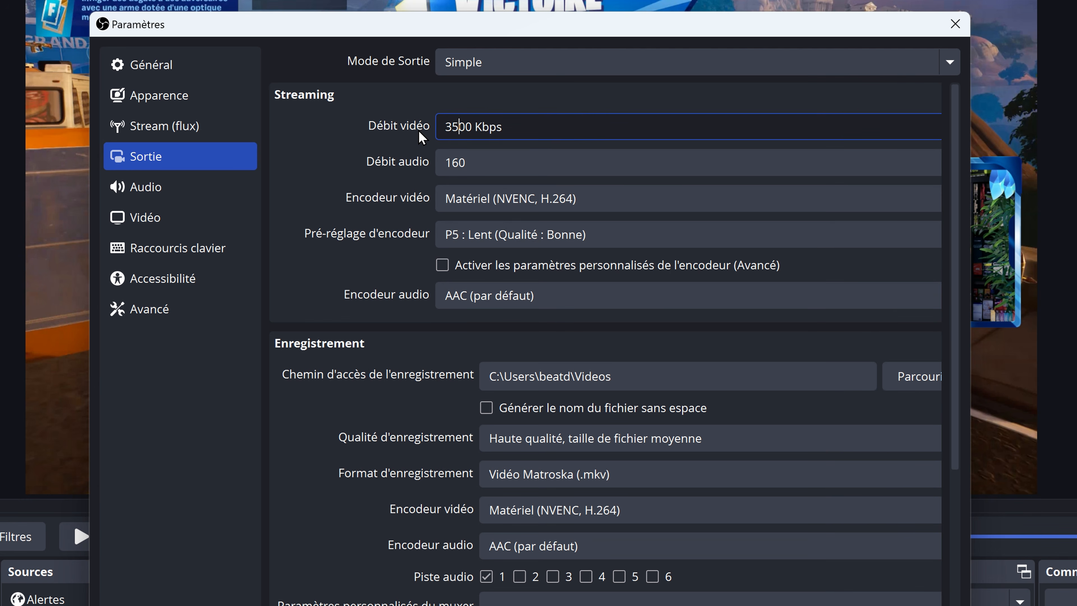
{"action": "left_click", "coordinate": [410, 132]}
{"action": "left_click_drag", "start_coordinate": [460, 127], "coordinate": [417, 132]}
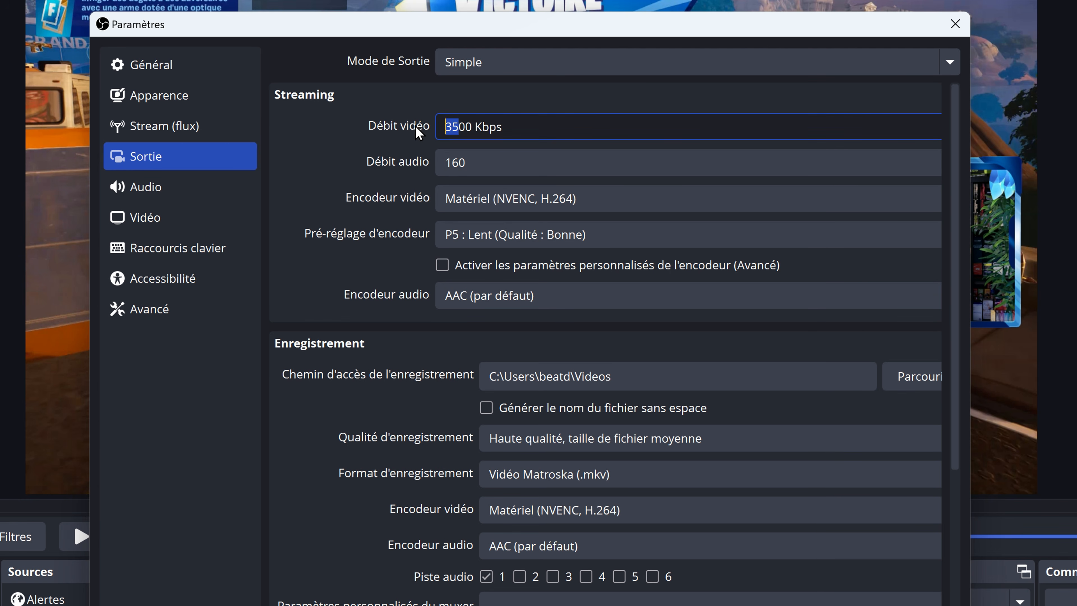
{"action": "type", "text": "60"}
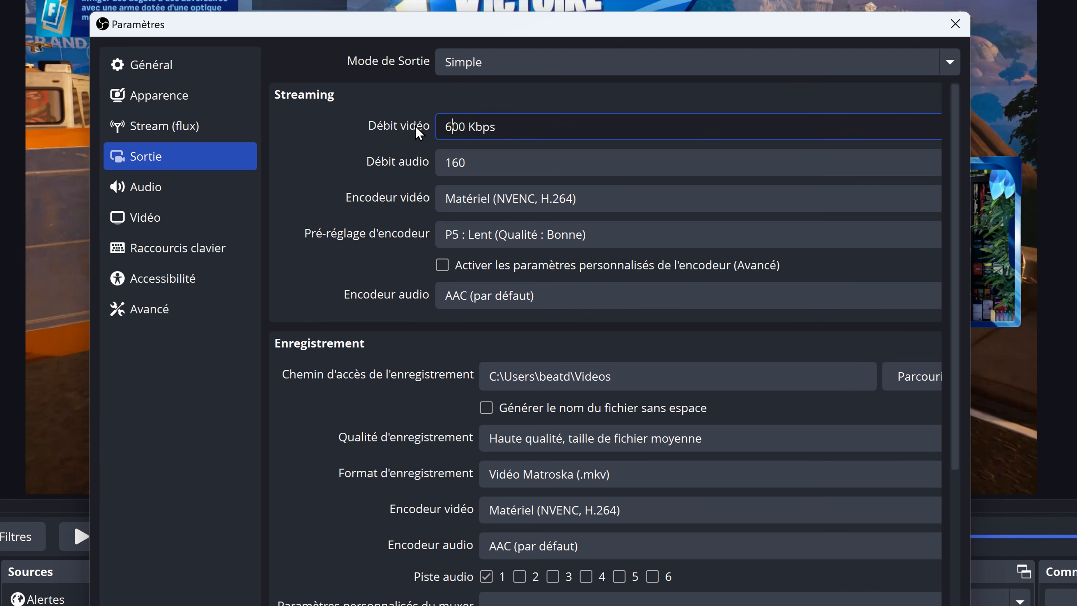
{"action": "left_click", "coordinate": [419, 134]}
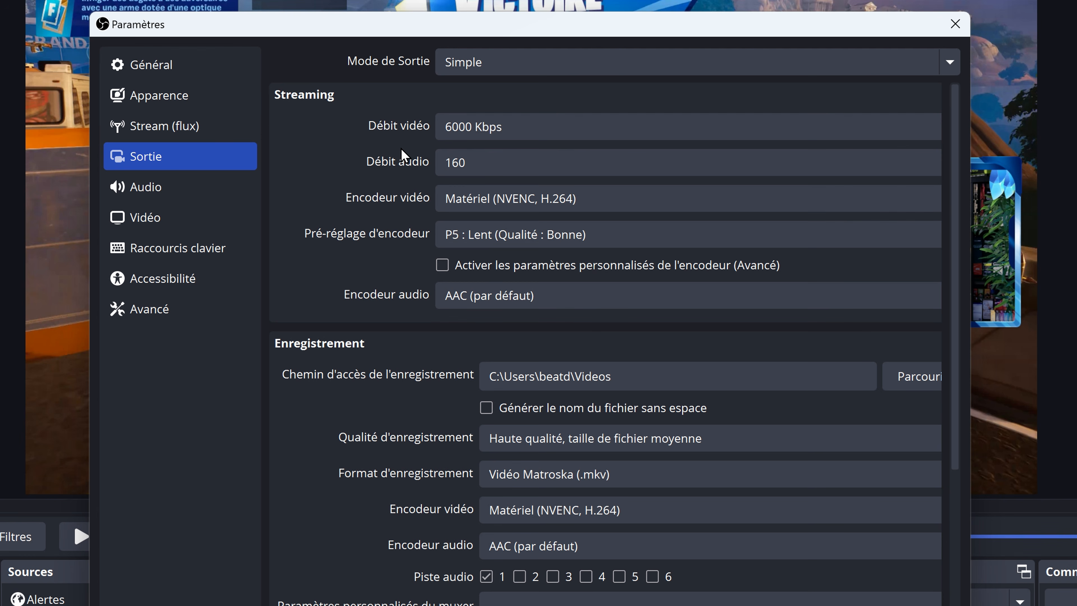
Try a streaming video bitrate of 15000 Kbps and set it back to 6000 Kbps.
{"action": "left_click_drag", "start_coordinate": [458, 130], "coordinate": [442, 128]}
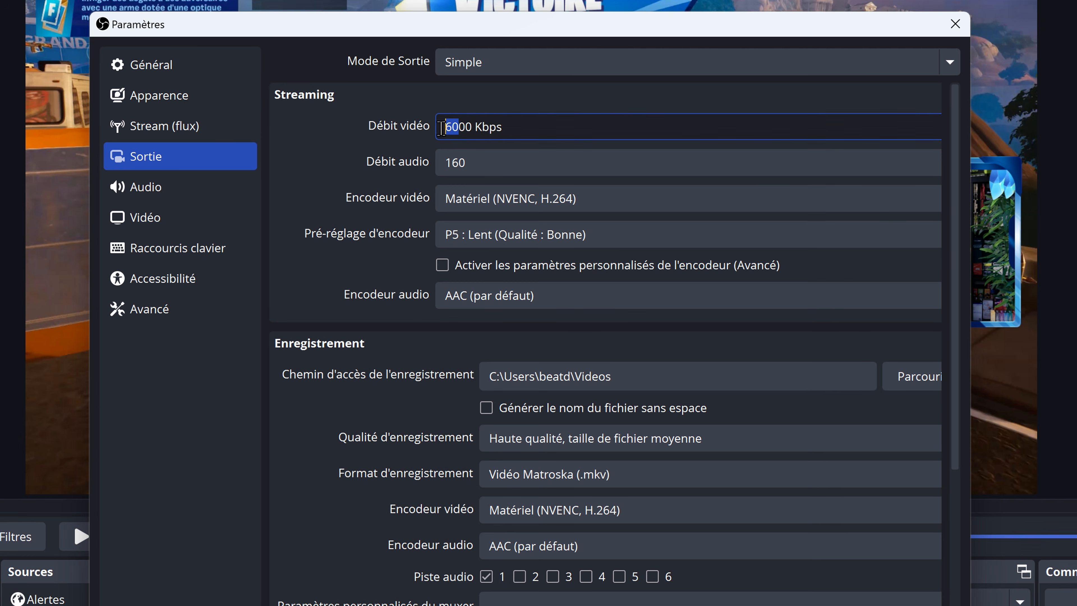
{"action": "type", "text": "150"}
{"action": "left_click", "coordinate": [417, 139]}
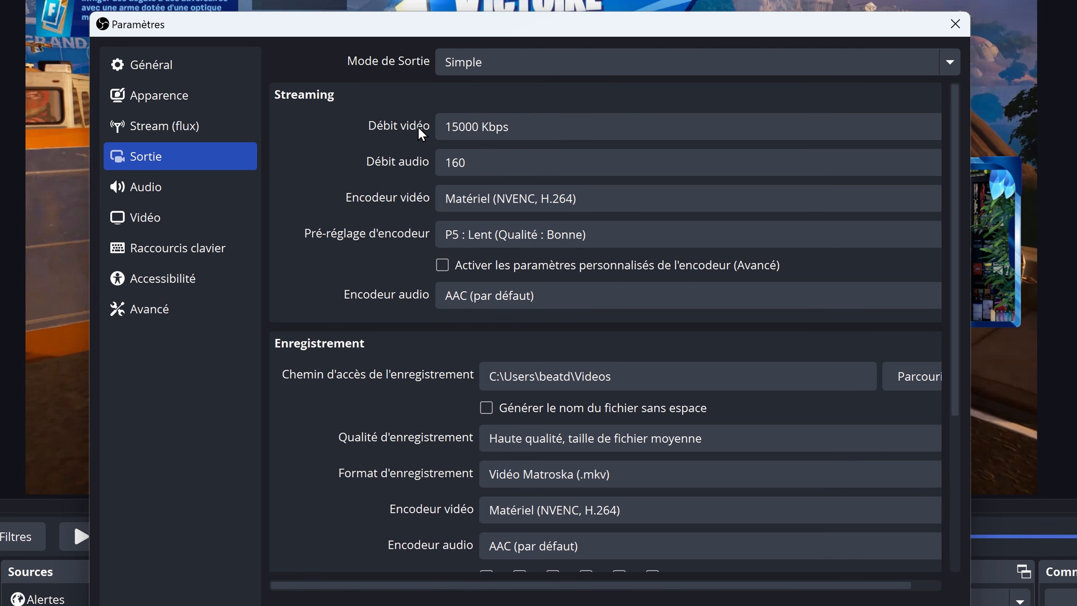
{"action": "left_click", "coordinate": [439, 135]}
{"action": "left_click_drag", "start_coordinate": [459, 127], "coordinate": [409, 135]}
{"action": "type", "text": "6"}
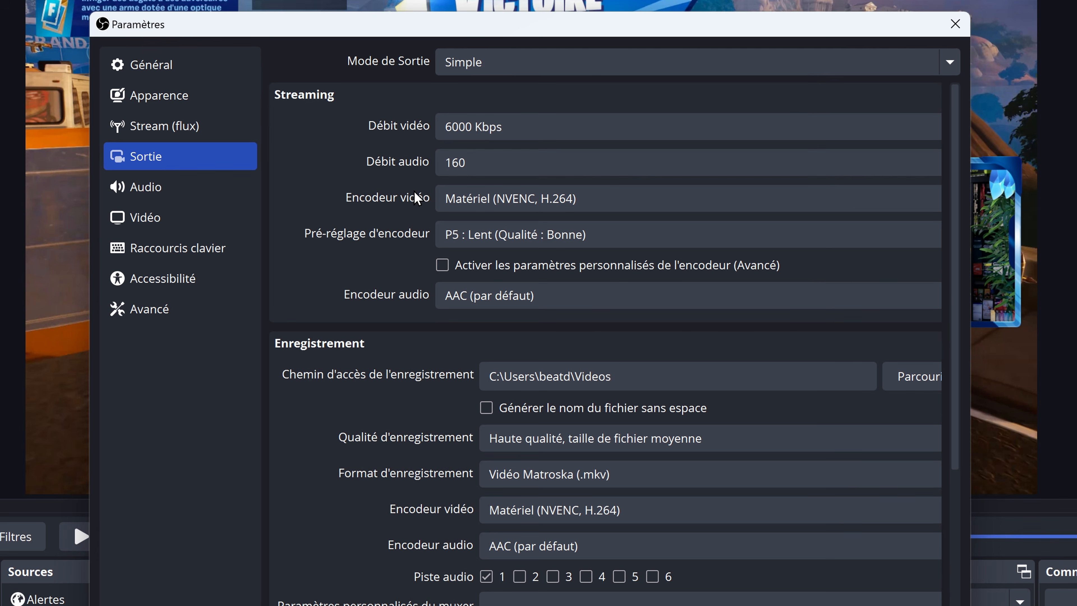
Choose the hardware encoder Matériel (NVENC, H.264) as the streaming video encoder.
{"action": "left_click", "coordinate": [520, 198]}
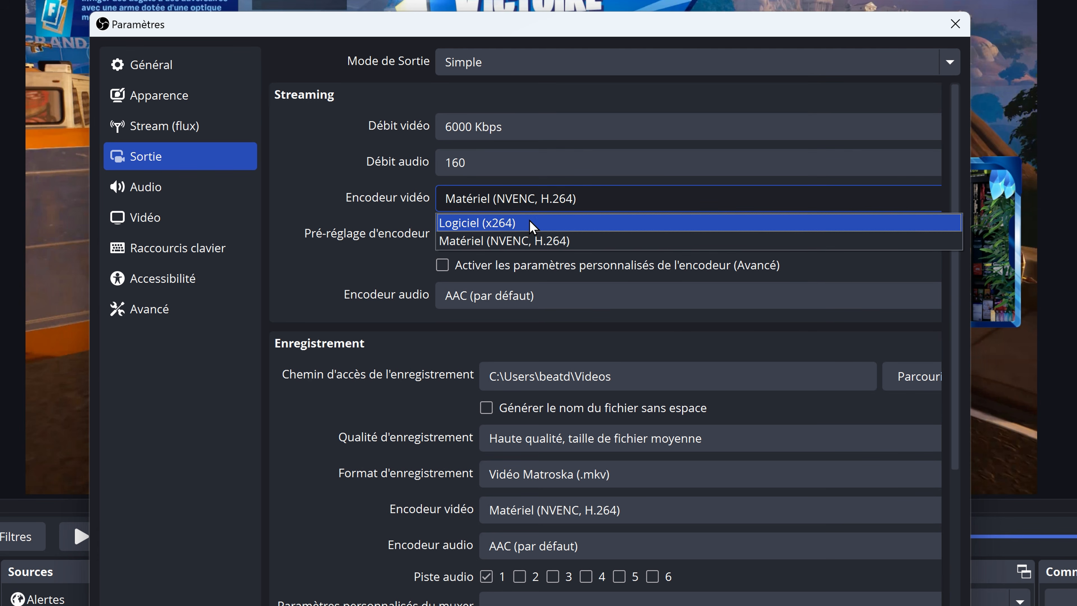
{"action": "left_click", "coordinate": [550, 241]}
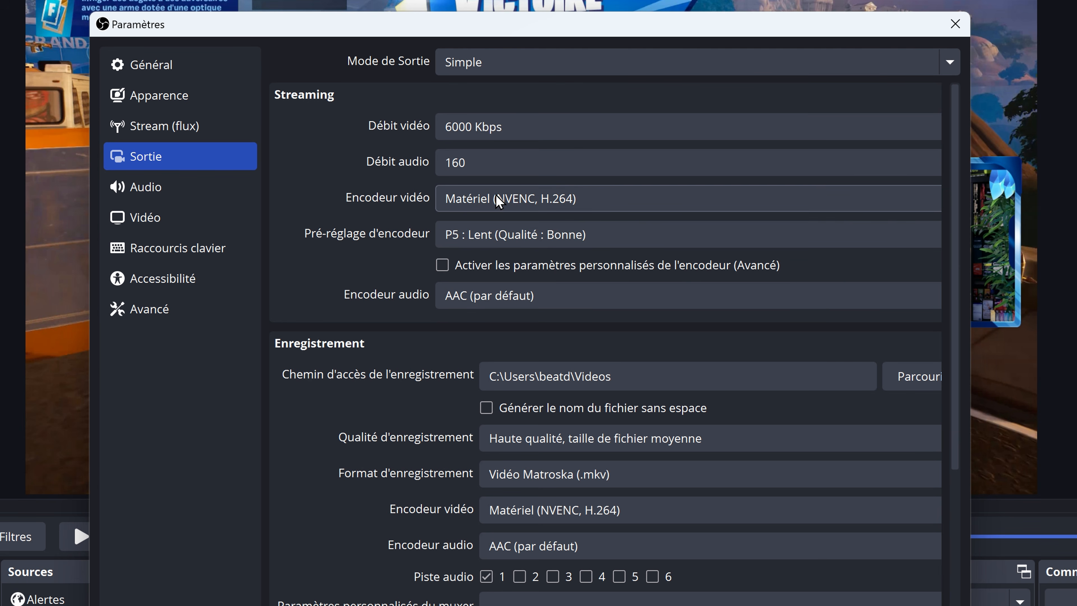
{"action": "left_click", "coordinate": [509, 198]}
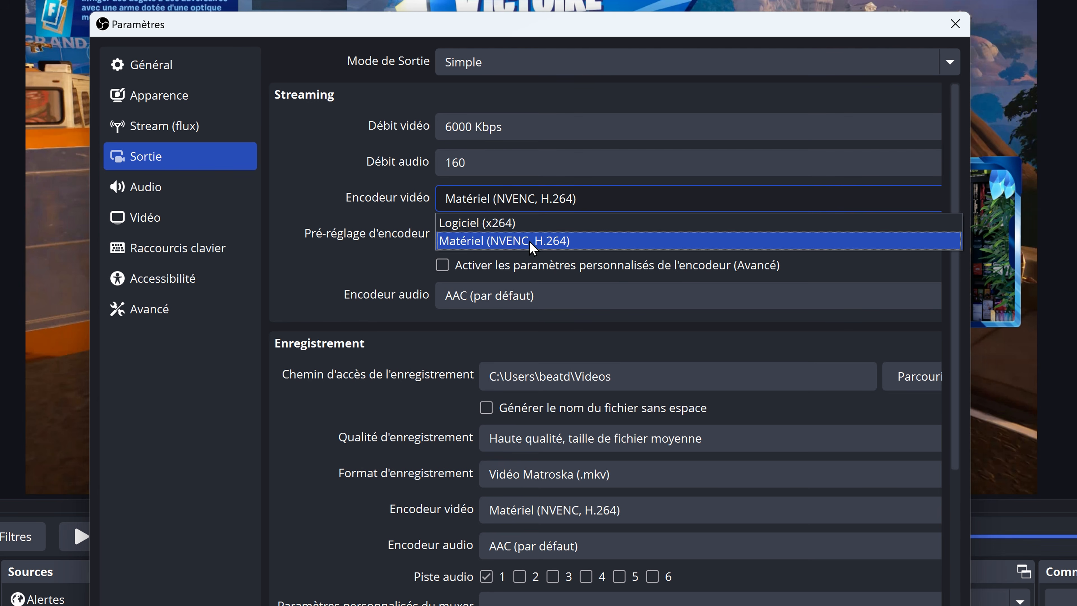
{"action": "left_click", "coordinate": [485, 242]}
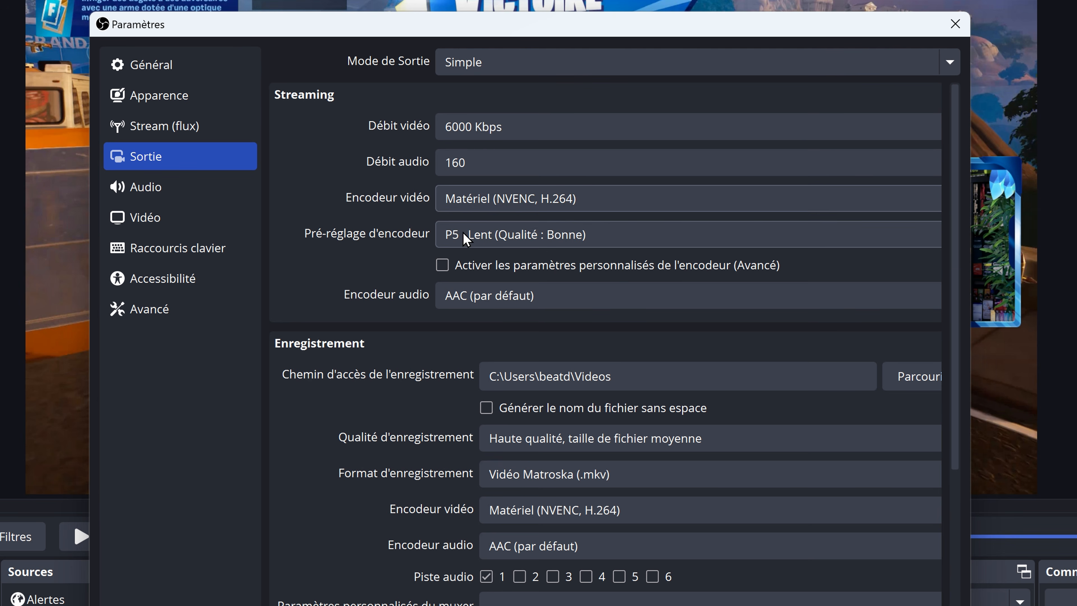
Choose the encoder preset P5 : Lent (Qualité : Bonne) and keep AAC (par défaut) as the streaming audio encoder.
{"action": "left_click", "coordinate": [505, 234]}
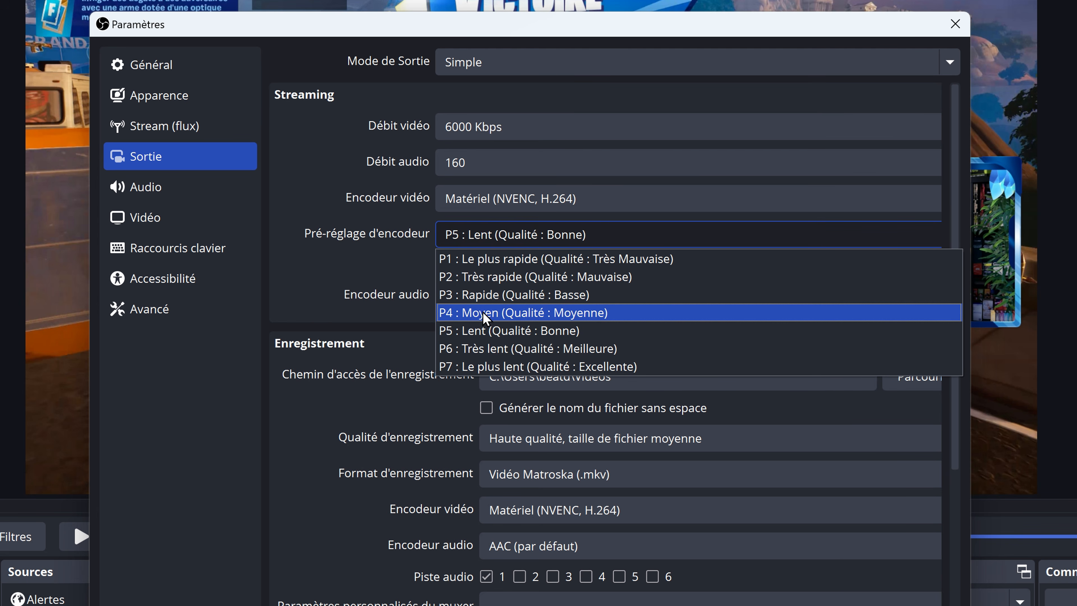
{"action": "left_click", "coordinate": [526, 330]}
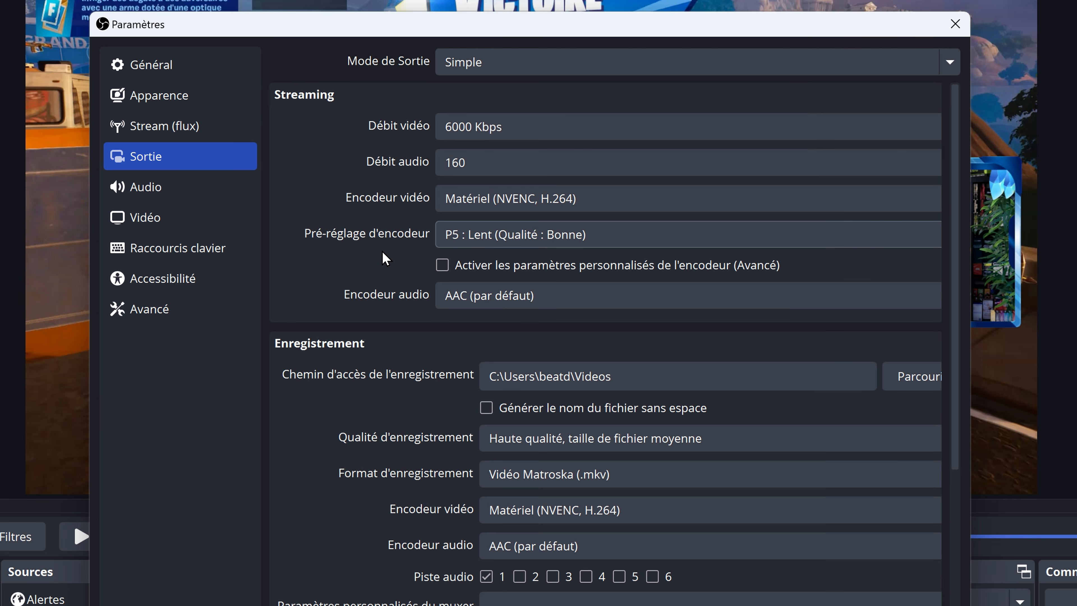
{"action": "left_click", "coordinate": [503, 296]}
{"action": "left_click", "coordinate": [458, 319]}
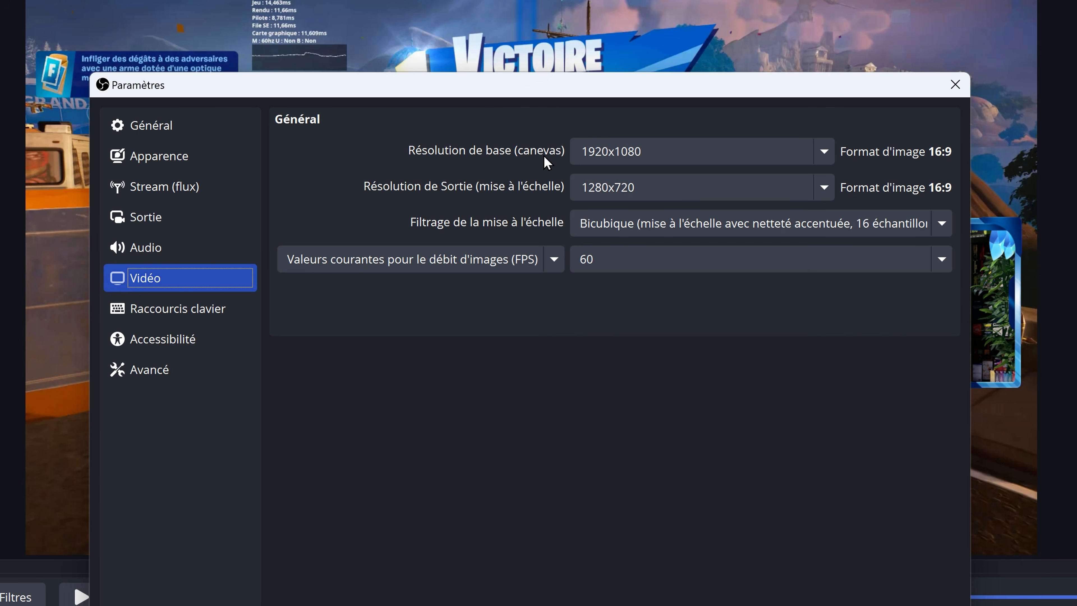
Set the scaled output resolution to 1920x1080 in the video settings.
{"action": "left_click", "coordinate": [586, 182]}
{"action": "left_click", "coordinate": [827, 192]}
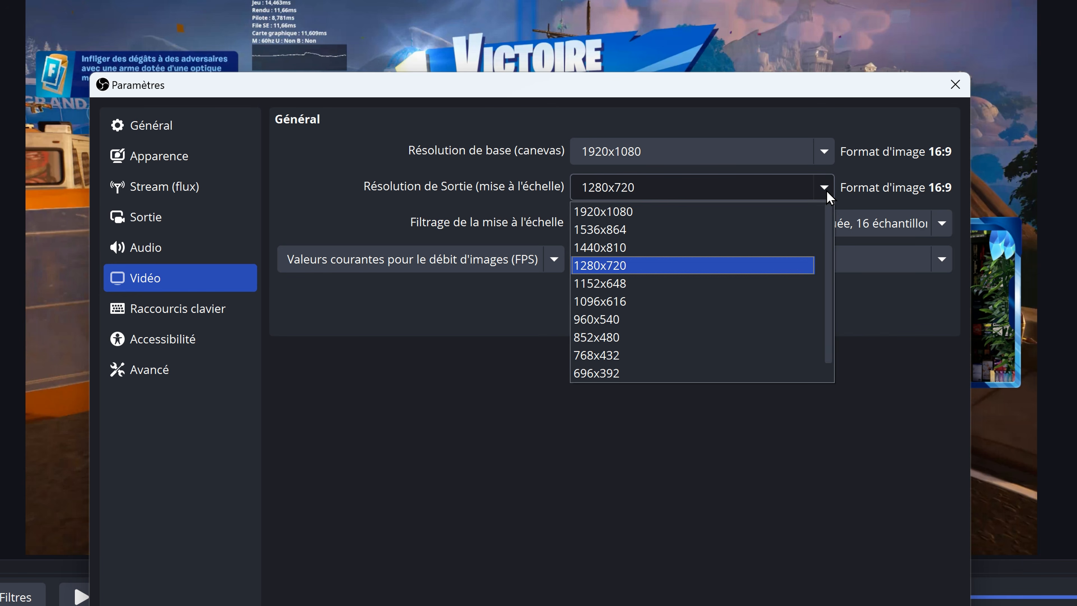
{"action": "left_click", "coordinate": [632, 212]}
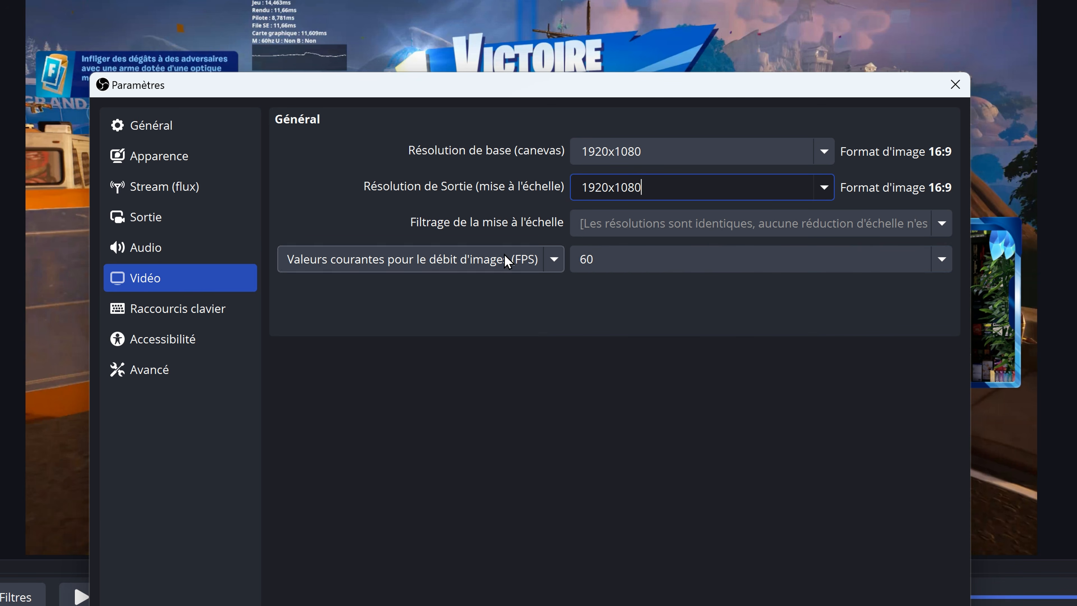
Create a folder named OBS Records inside Vidéos and select it as the recording path in the output settings.
{"action": "left_click", "coordinate": [166, 221]}
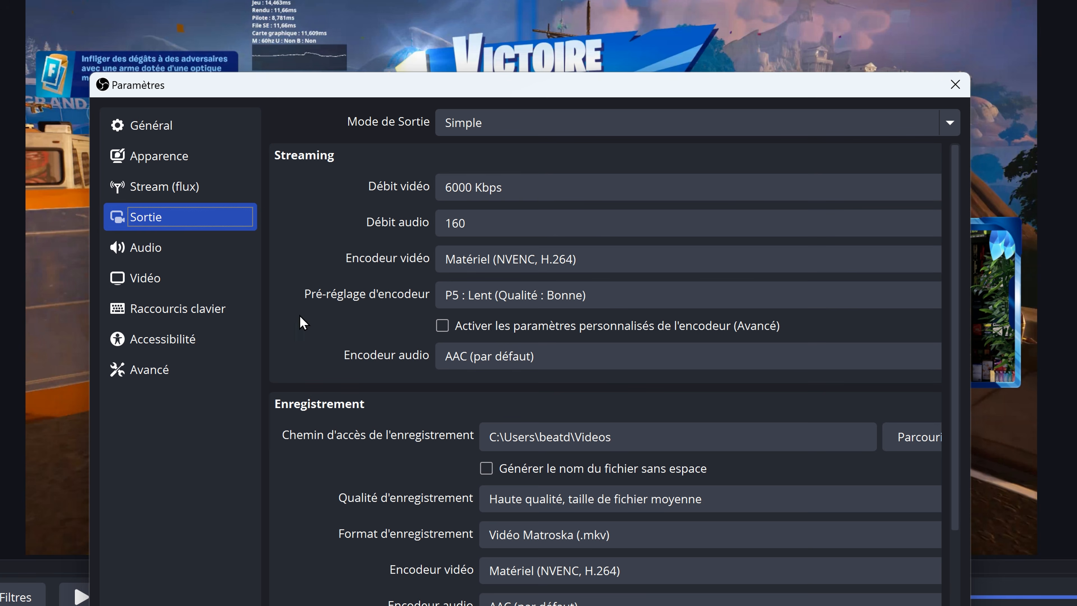
{"action": "scroll", "coordinate": [368, 423], "scroll_direction": "down", "scroll_amount": 3}
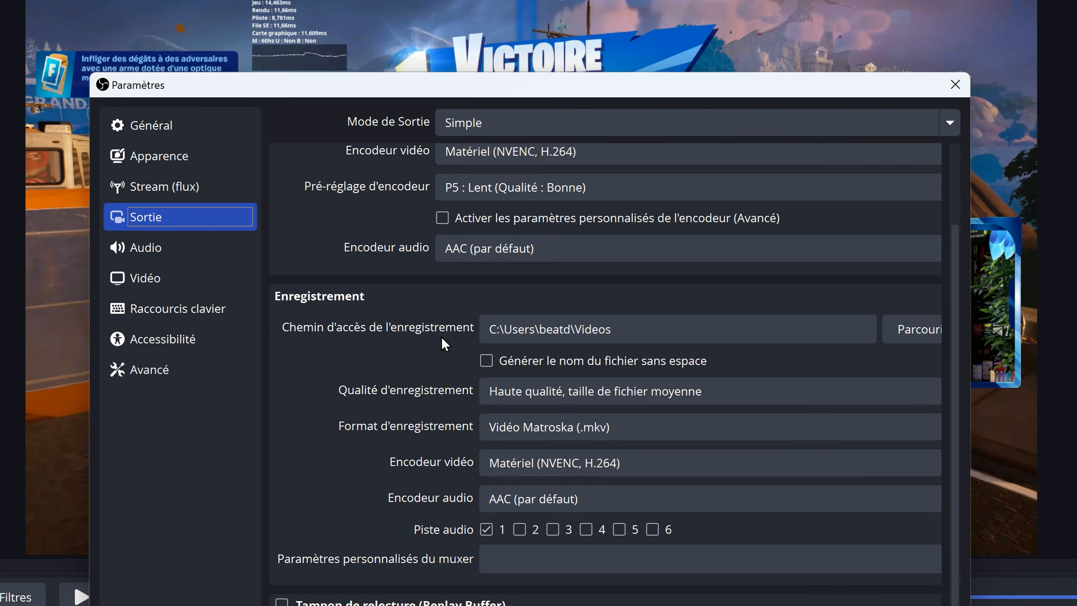
{"action": "left_click", "coordinate": [529, 331]}
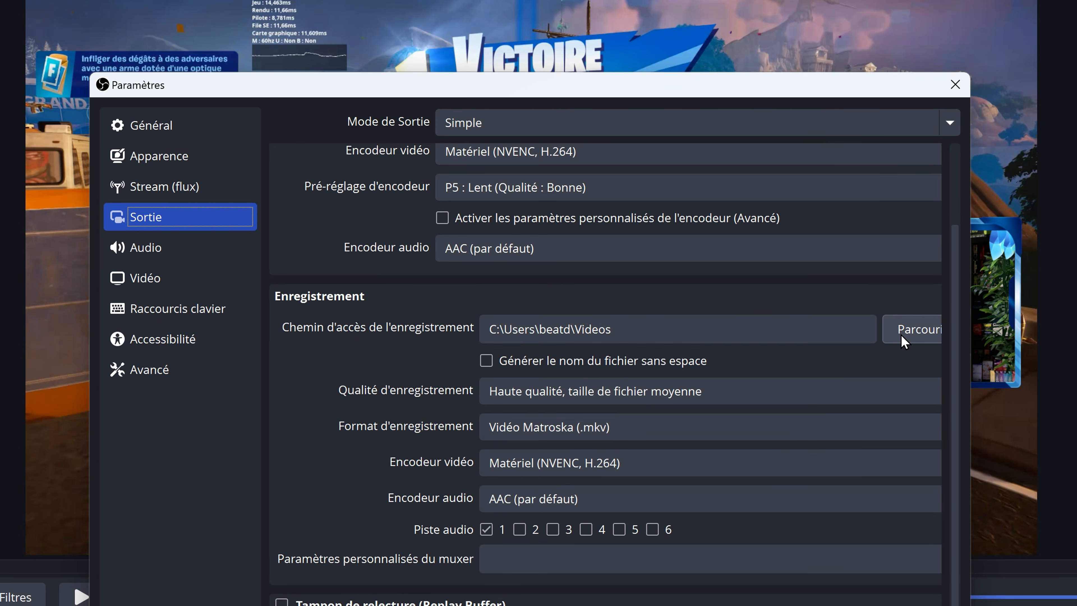
{"action": "left_click", "coordinate": [907, 342]}
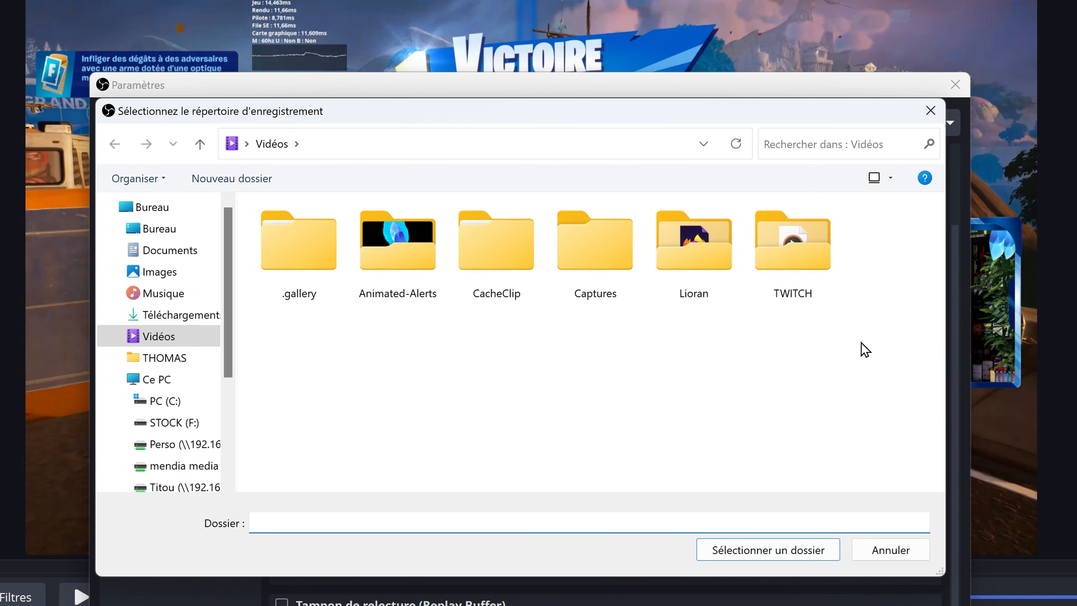
{"action": "right_click", "coordinate": [421, 362]}
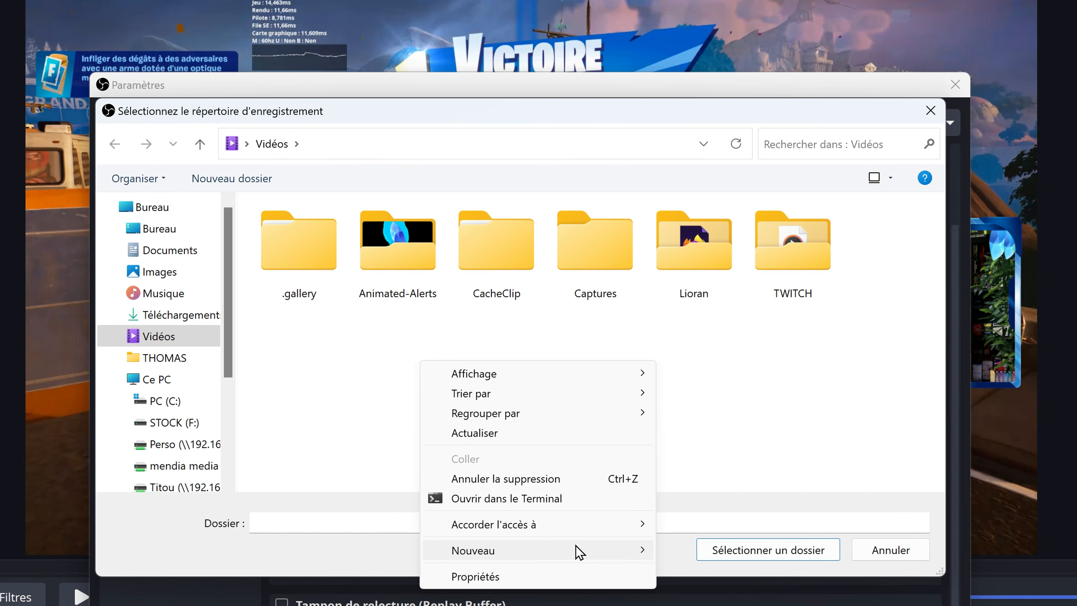
{"action": "mouse_move", "coordinate": [620, 557]}
{"action": "left_click", "coordinate": [696, 551]}
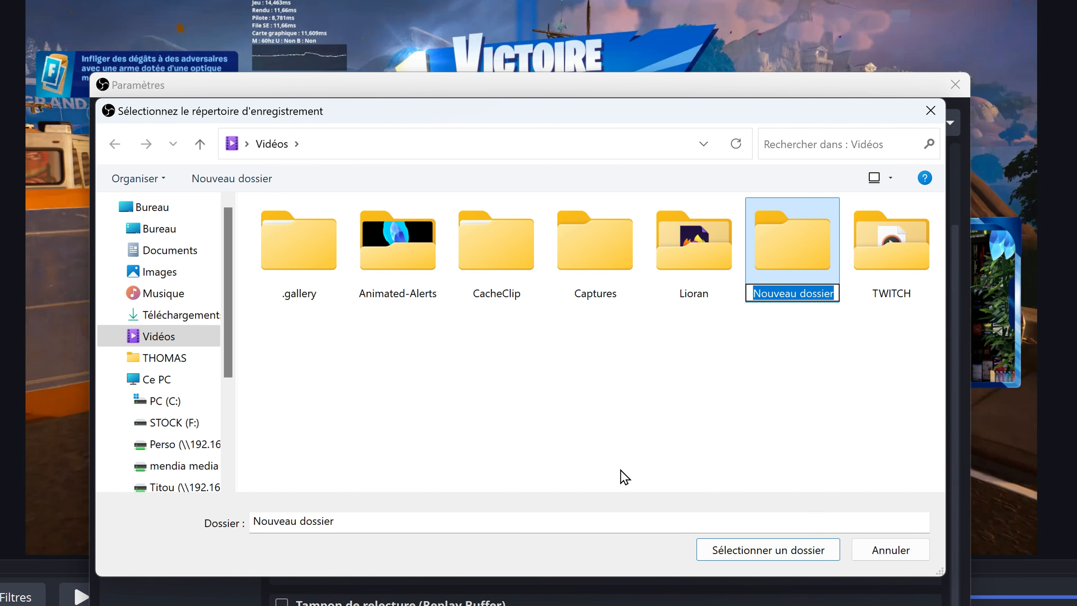
{"action": "type", "text": "OBS Records"}
{"action": "key", "text": "Return"}
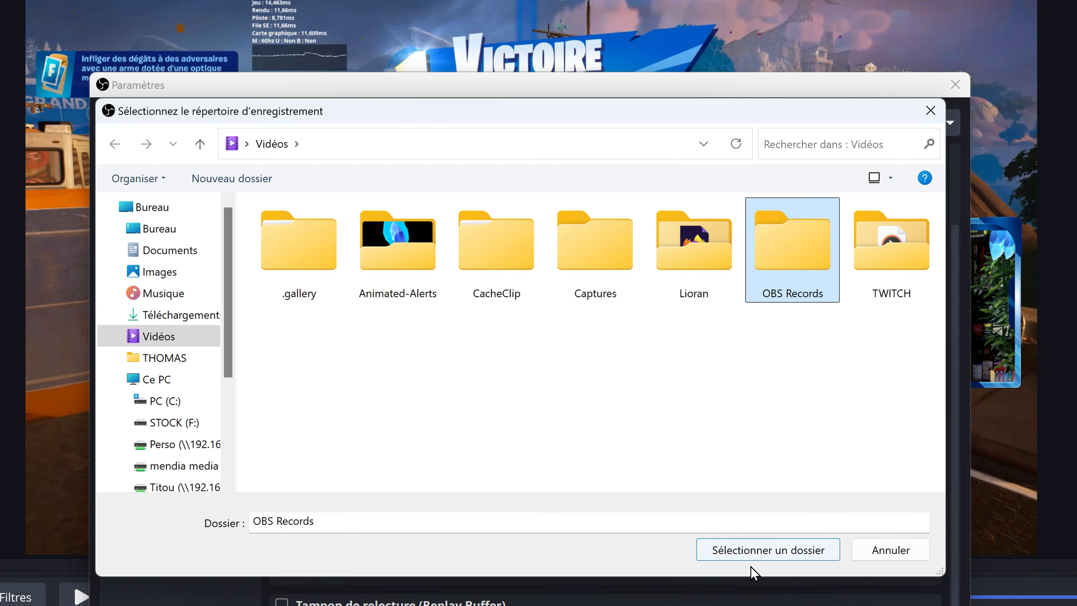
{"action": "left_click", "coordinate": [763, 559]}
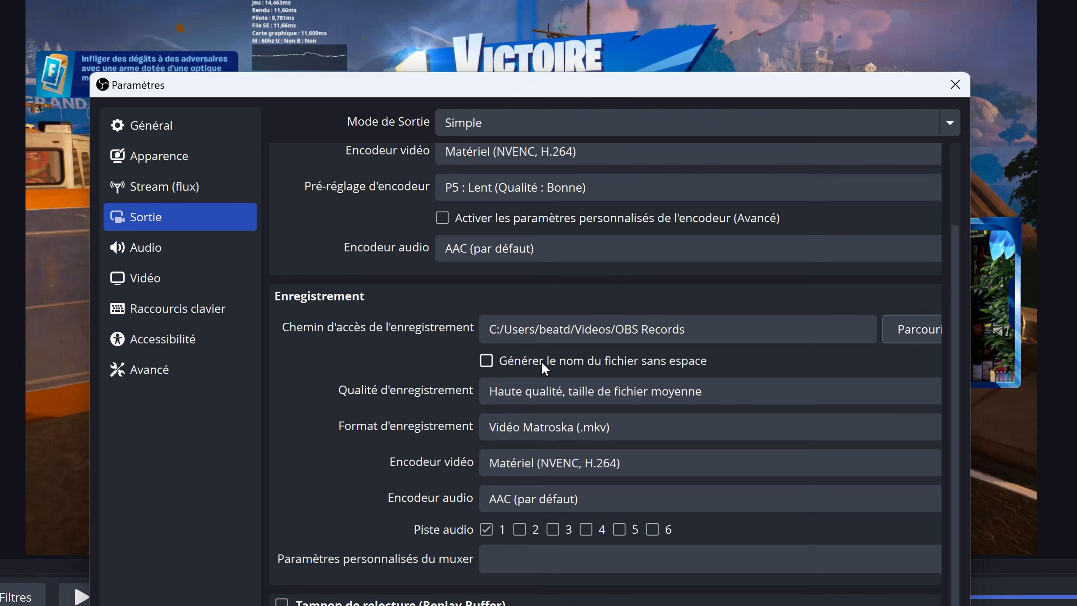
Examine the date and time parts of the recording file name format in the advanced settings.
{"action": "left_click", "coordinate": [161, 375]}
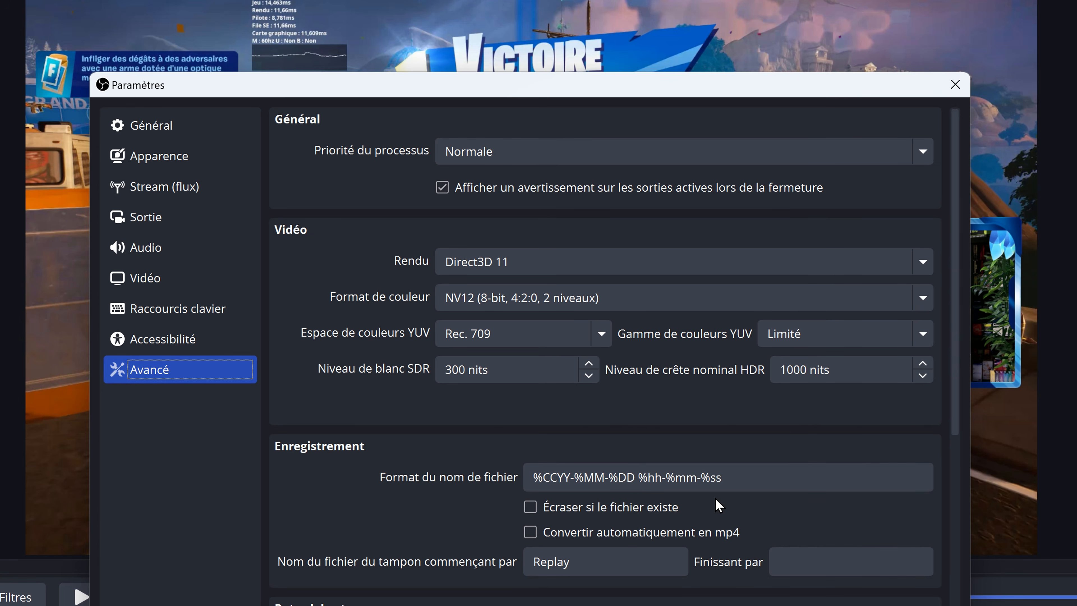
{"action": "left_click_drag", "start_coordinate": [570, 478], "coordinate": [491, 484]}
{"action": "triple_click", "coordinate": [590, 476]}
{"action": "double_click", "coordinate": [618, 476]}
{"action": "left_click", "coordinate": [653, 477]}
{"action": "left_click", "coordinate": [677, 477]}
{"action": "left_click", "coordinate": [748, 513]}
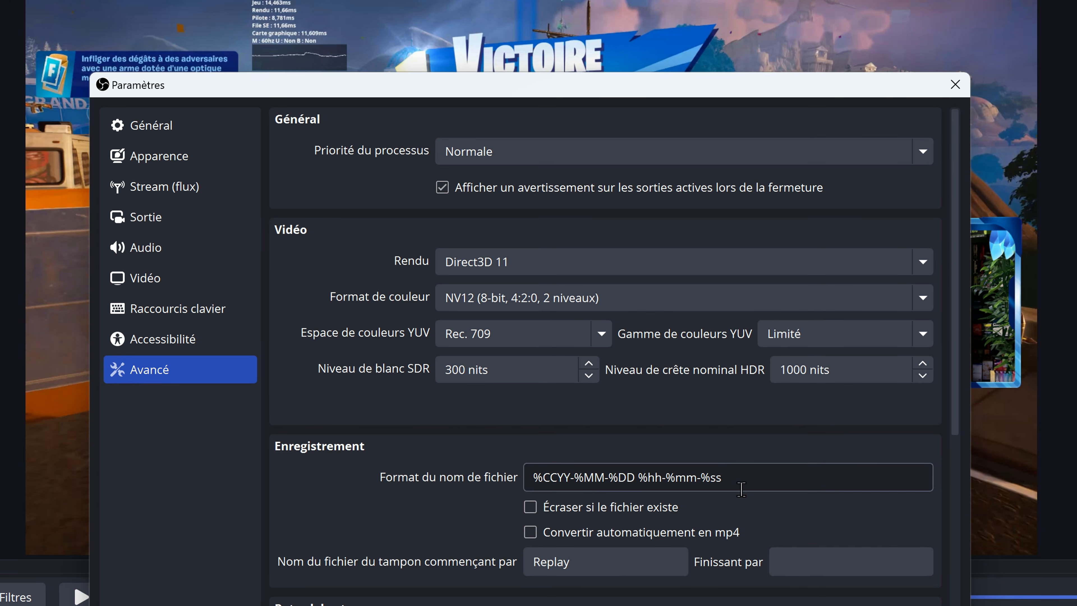
Append the custom text "du texte ucu" to the recording file name format, after the date and time codes.
{"action": "mouse_move", "coordinate": [737, 476]}
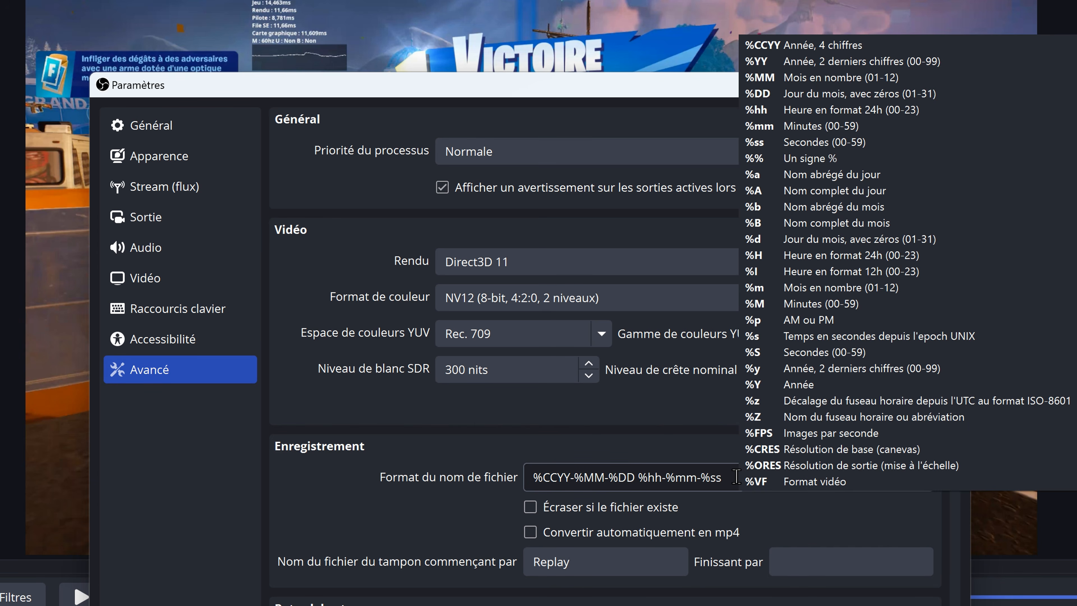
{"action": "left_click", "coordinate": [736, 476]}
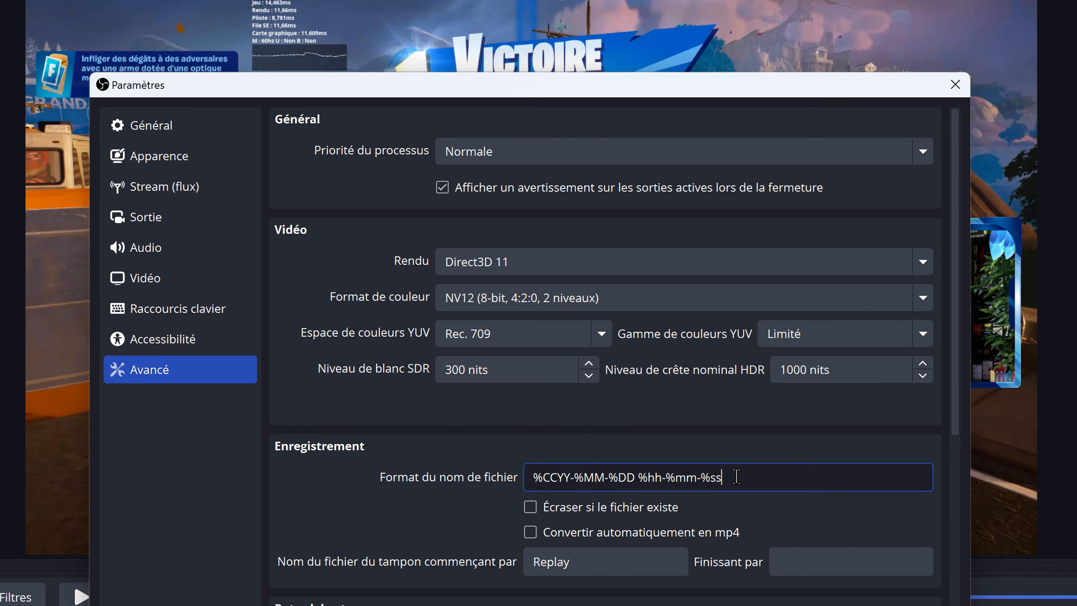
{"action": "mouse_move", "coordinate": [751, 468]}
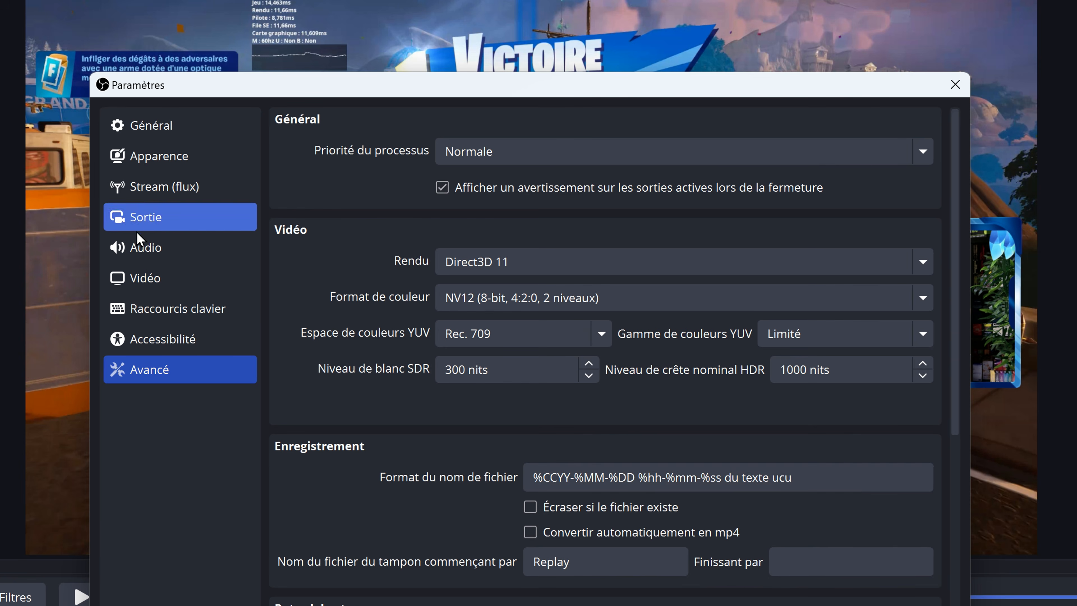
Keep the recording quality at Haute qualité, taille de fichier moyenne in the output settings.
{"action": "left_click", "coordinate": [146, 219]}
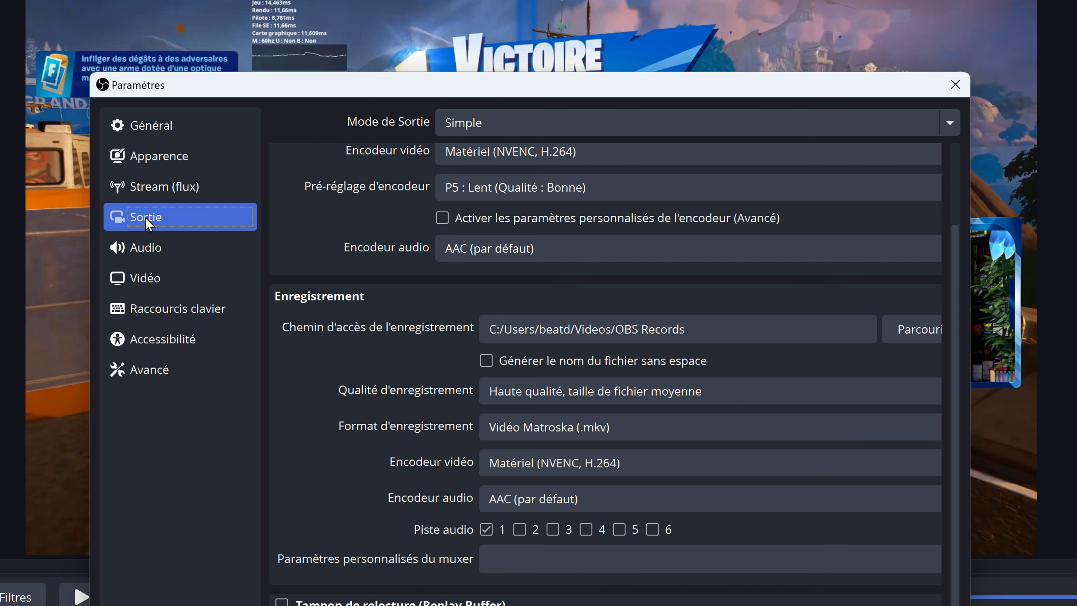
{"action": "left_click", "coordinate": [507, 391]}
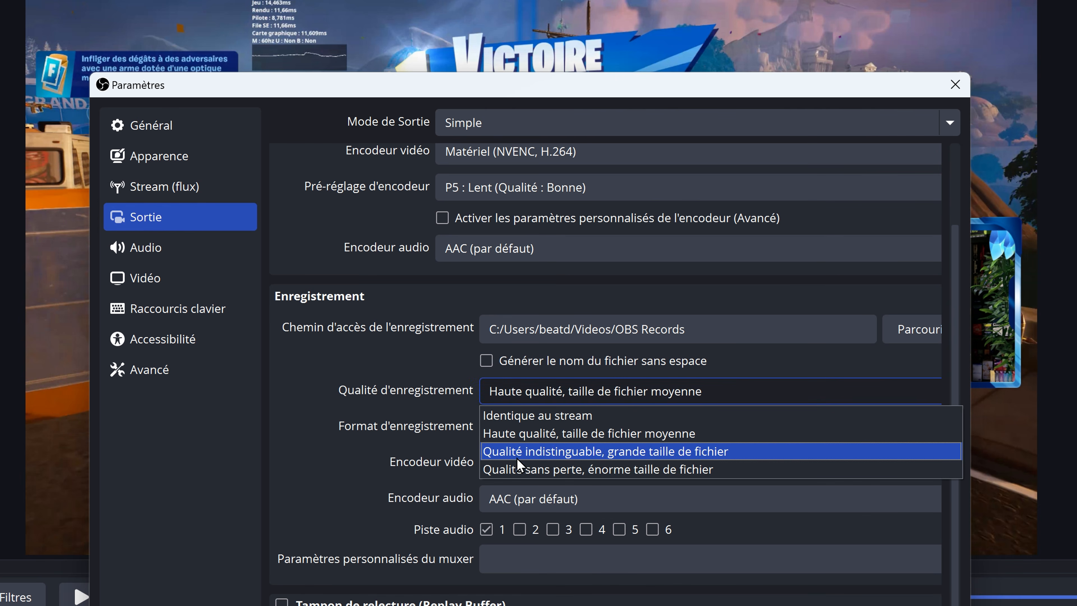
{"action": "left_click", "coordinate": [523, 434]}
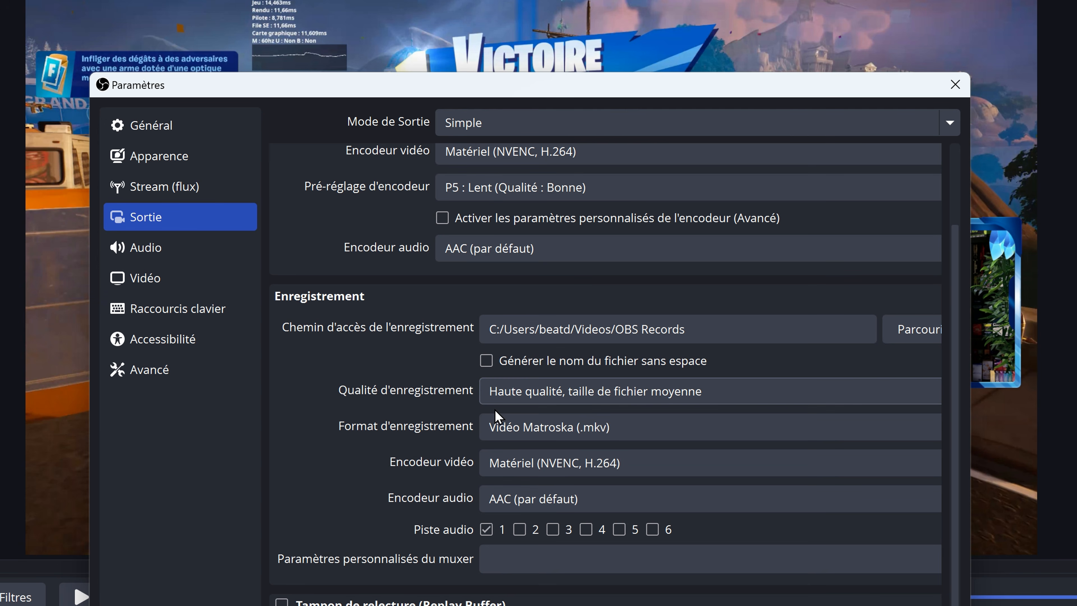
{"action": "left_click", "coordinate": [529, 396]}
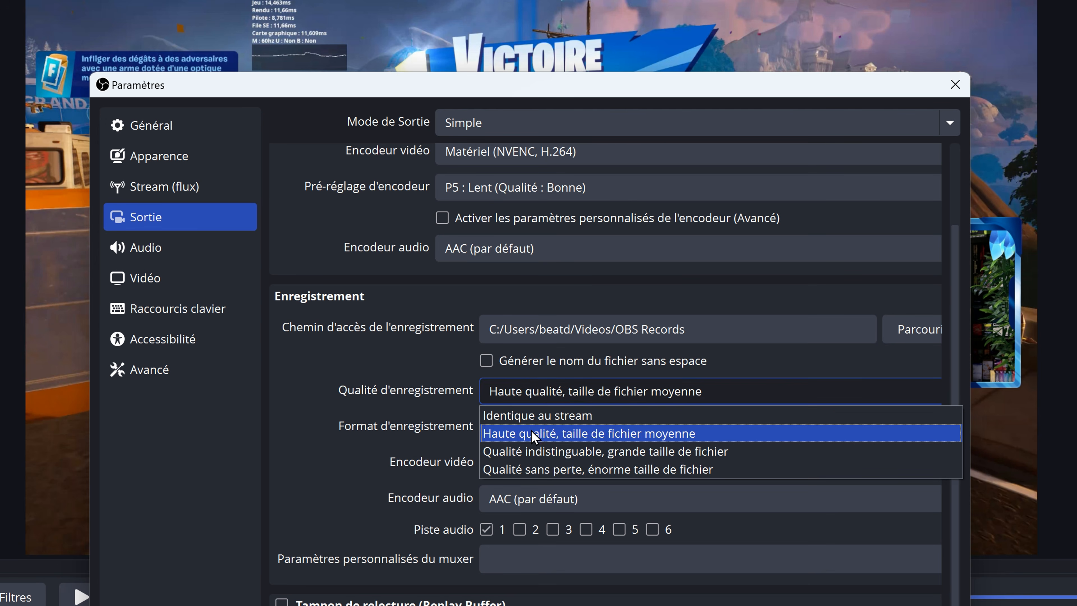
{"action": "left_click", "coordinate": [537, 433]}
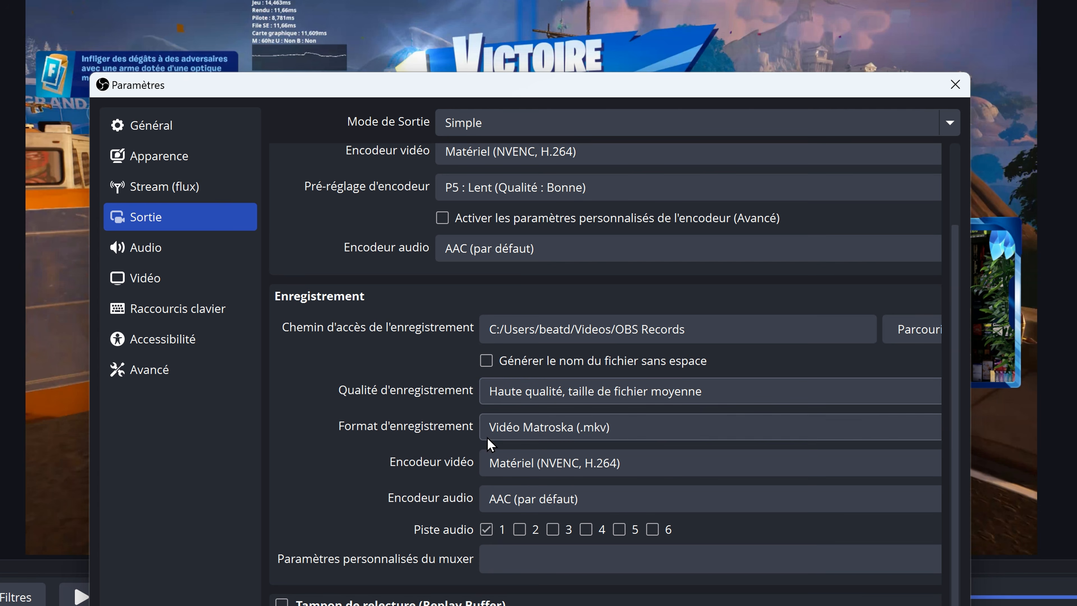
Set the recording format to MP4 hybride [BÊTA] (.mp4).
{"action": "left_click", "coordinate": [553, 428]}
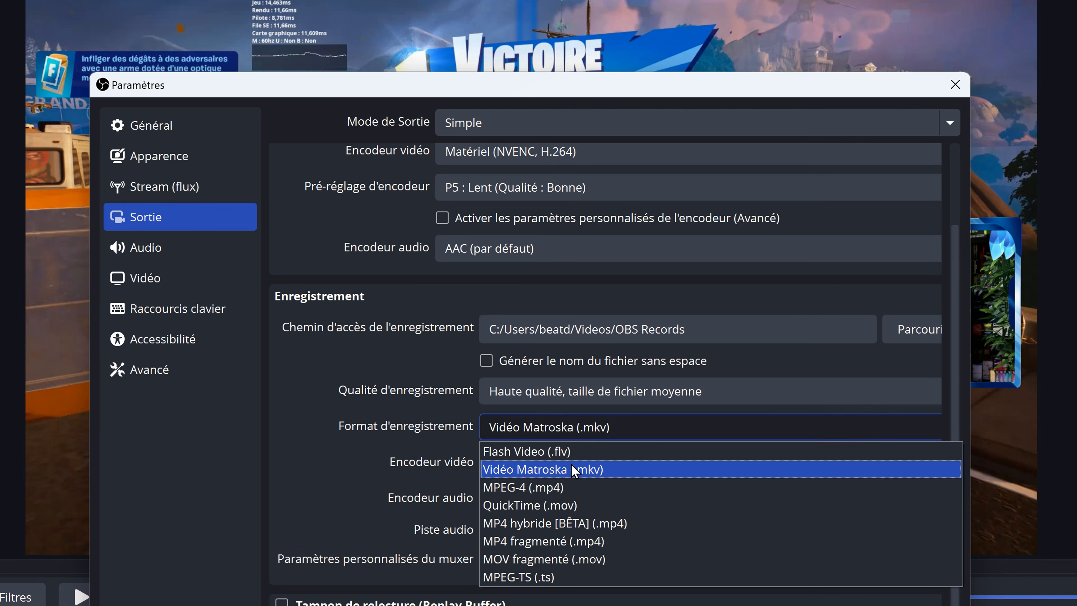
{"action": "left_click", "coordinate": [584, 470]}
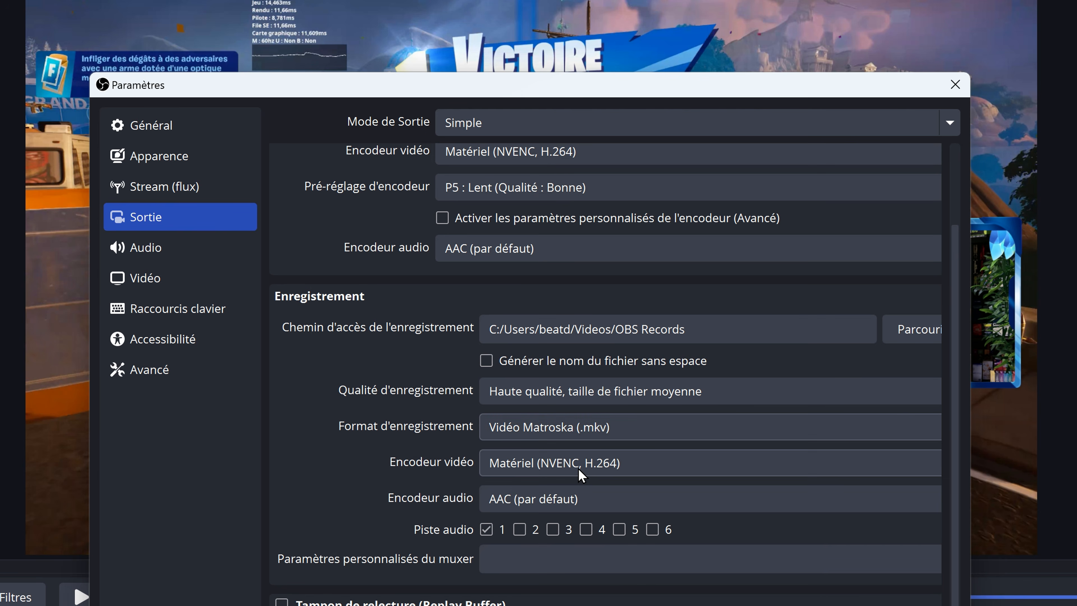
{"action": "left_click", "coordinate": [591, 427]}
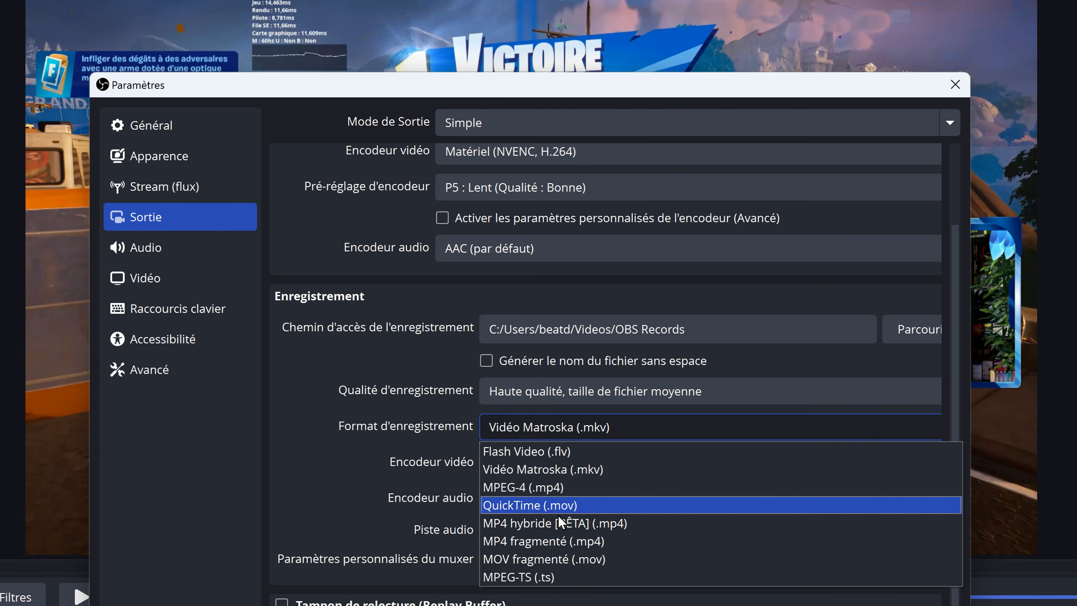
{"action": "left_click", "coordinate": [543, 524]}
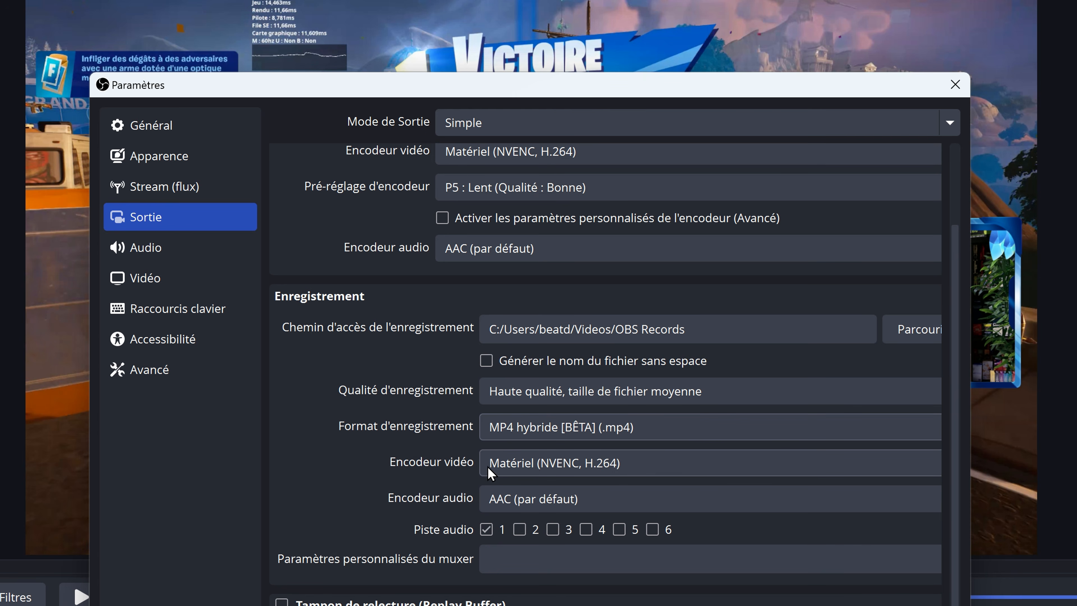
Keep Matériel (NVENC, H.264) as the recording video encoder and AAC (par défaut) as its audio encoder.
{"action": "left_click", "coordinate": [586, 471]}
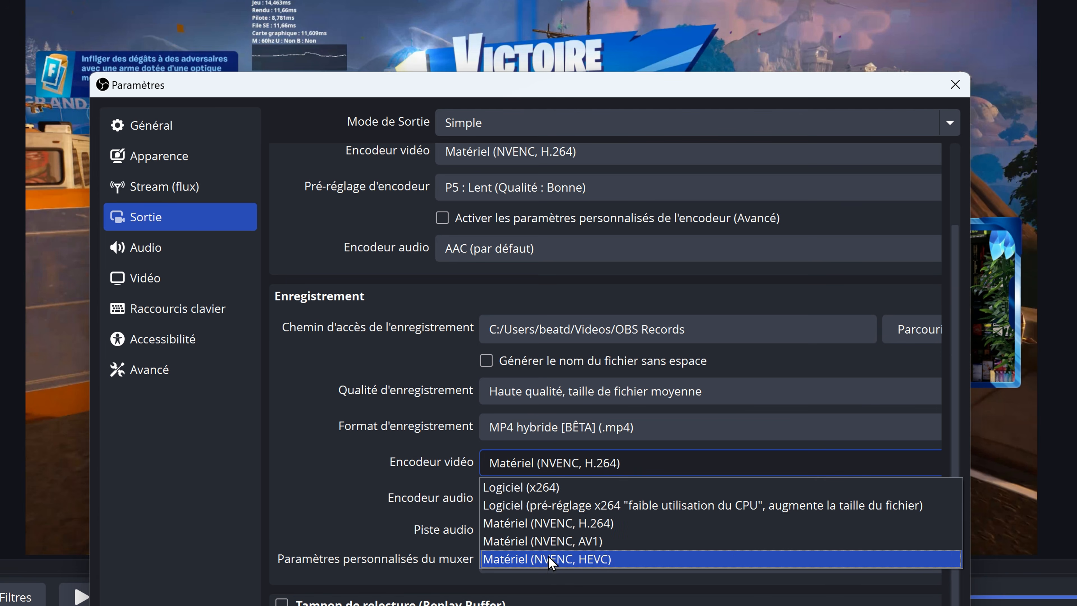
{"action": "left_click", "coordinate": [604, 526]}
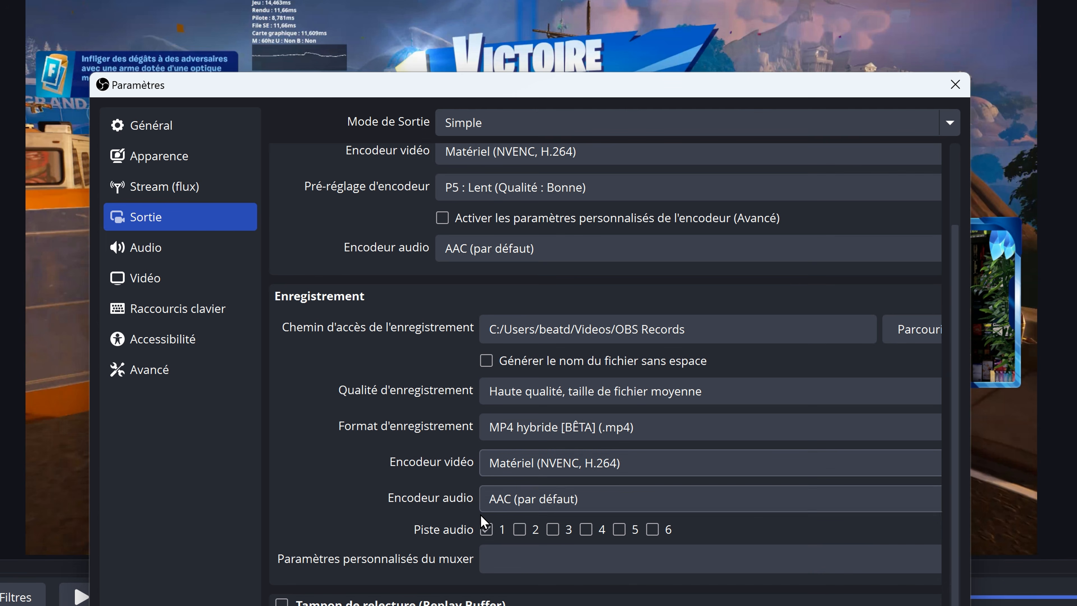
{"action": "left_click", "coordinate": [547, 507]}
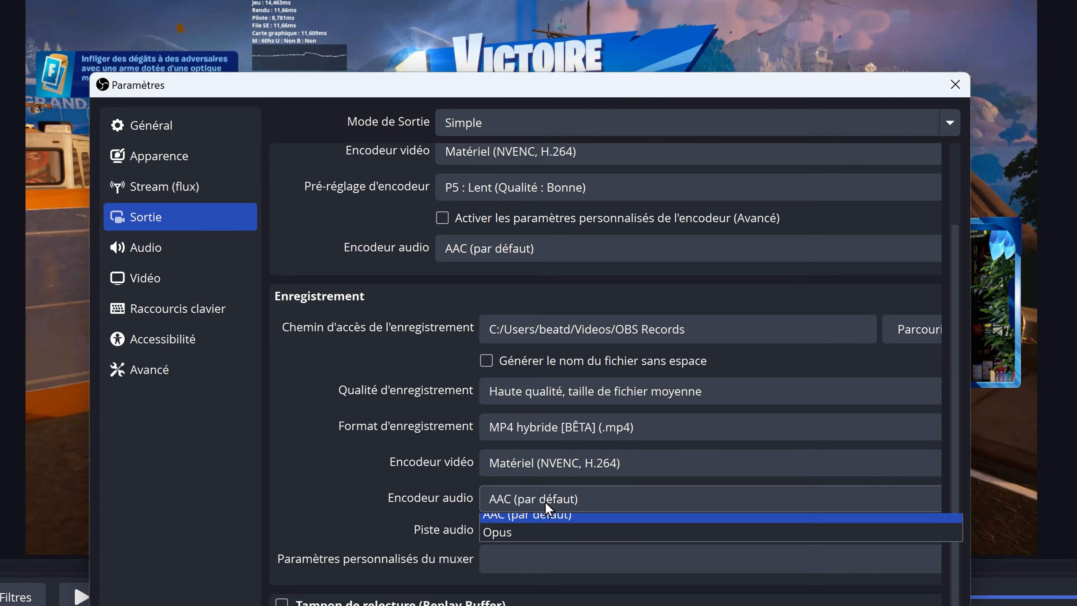
{"action": "left_click", "coordinate": [533, 525]}
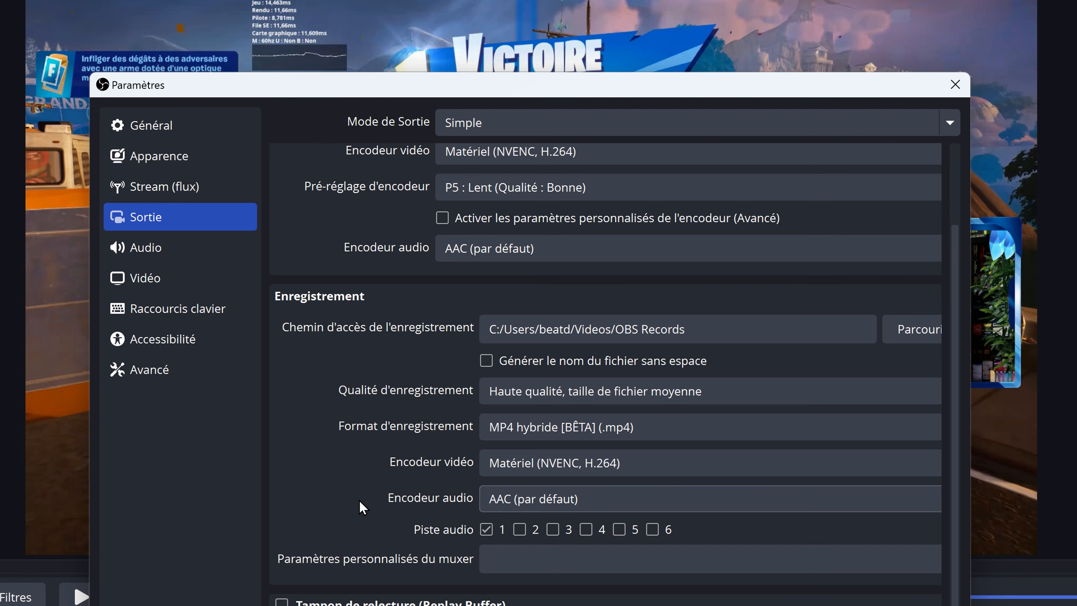
{"action": "left_click", "coordinate": [208, 257]}
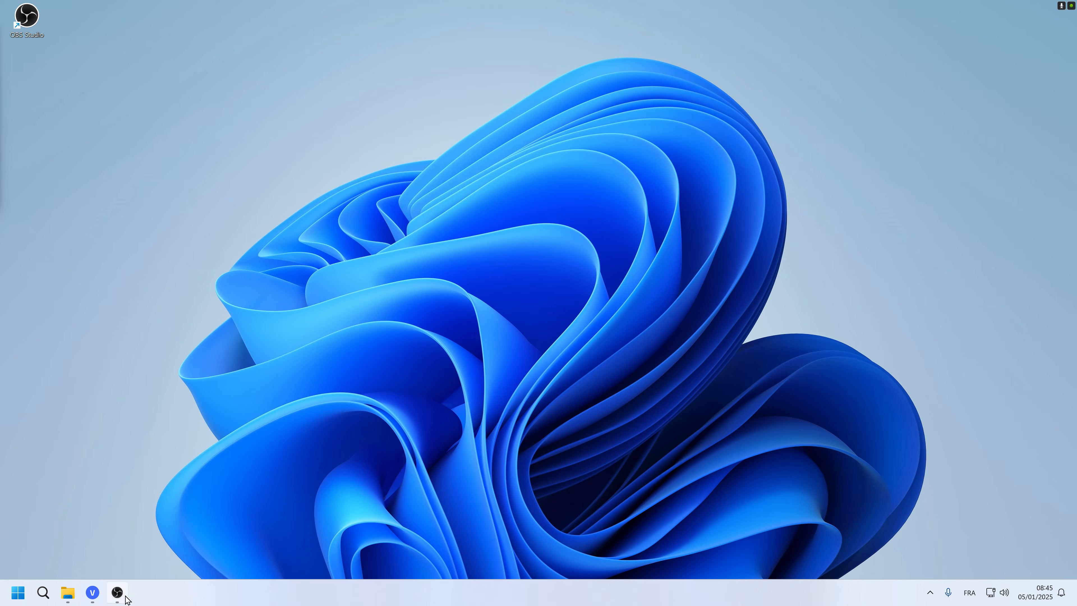
In OBS Studio's keyboard shortcut settings, assign F1 to starting the recording and F2 to stopping it.
{"action": "left_click", "coordinate": [116, 601]}
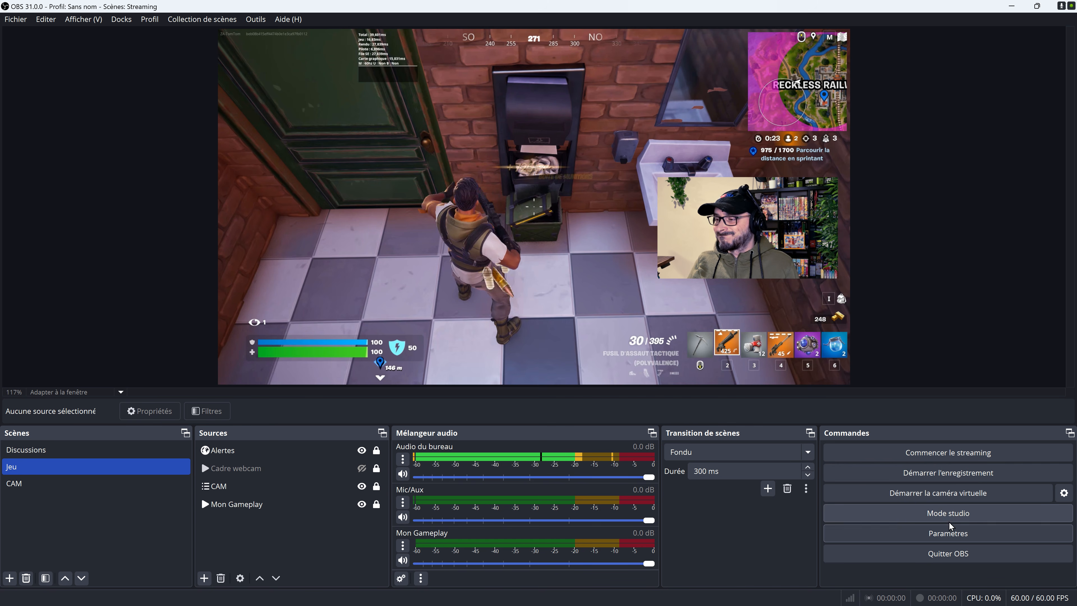
{"action": "left_click", "coordinate": [948, 533]}
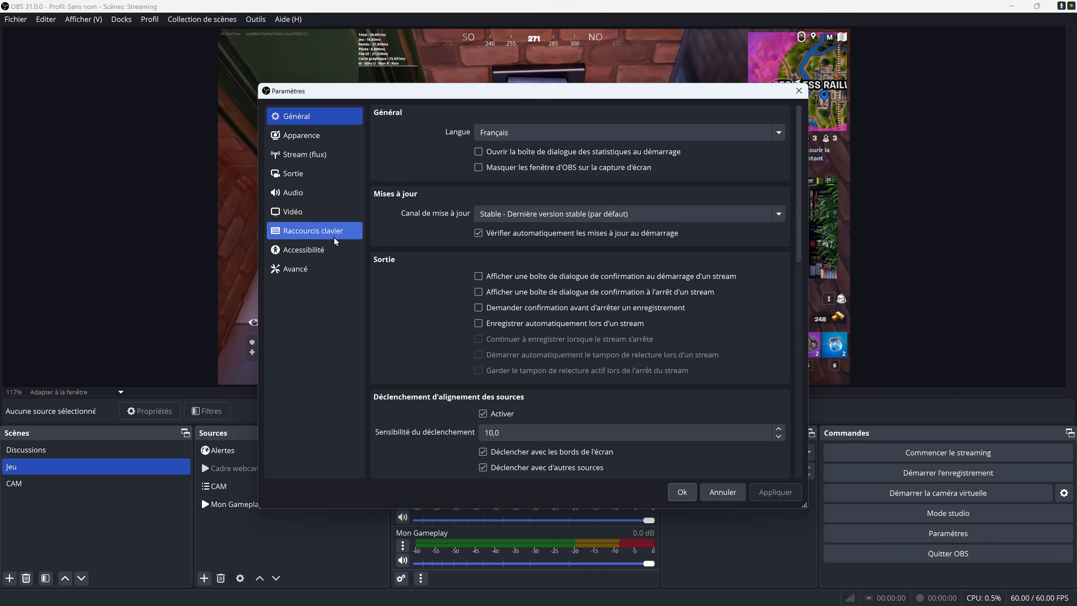
{"action": "left_click", "coordinate": [327, 231]}
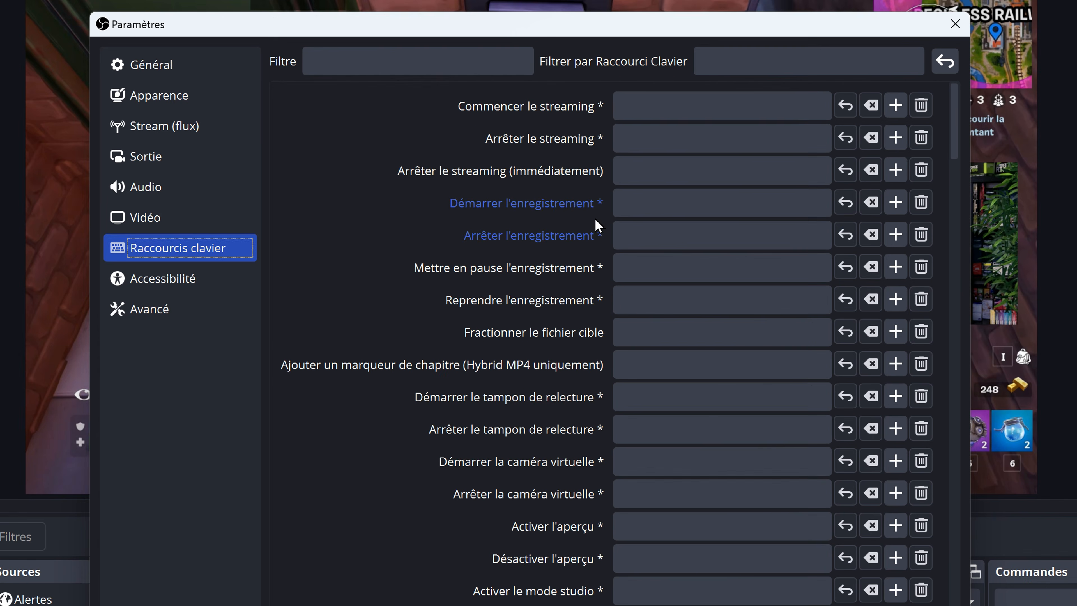
{"action": "left_click", "coordinate": [442, 204]}
{"action": "key", "text": "F1"}
{"action": "left_click", "coordinate": [650, 234]}
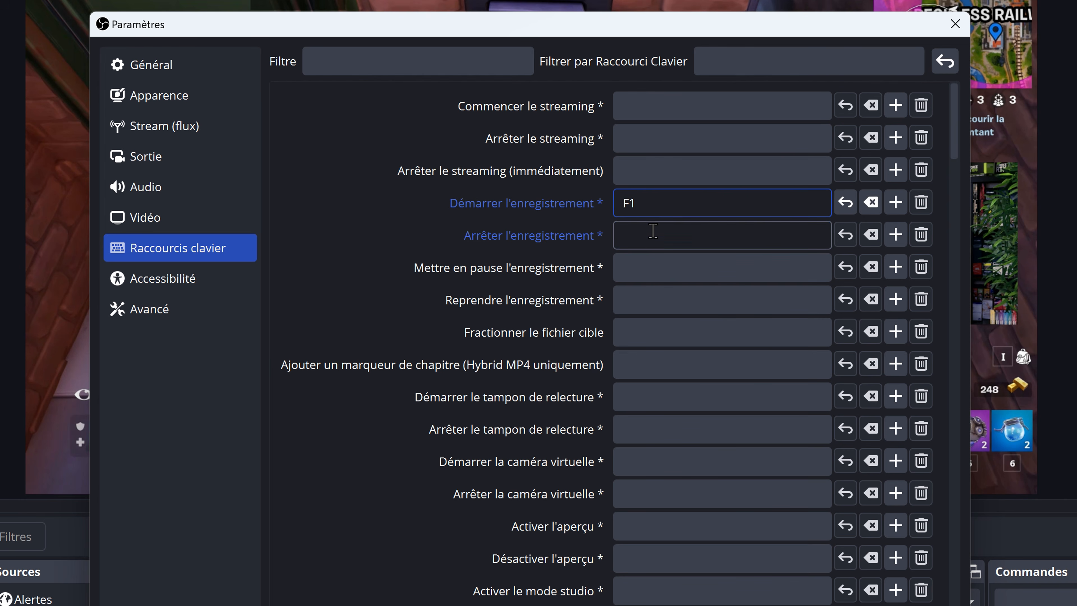
{"action": "key", "text": "F2"}
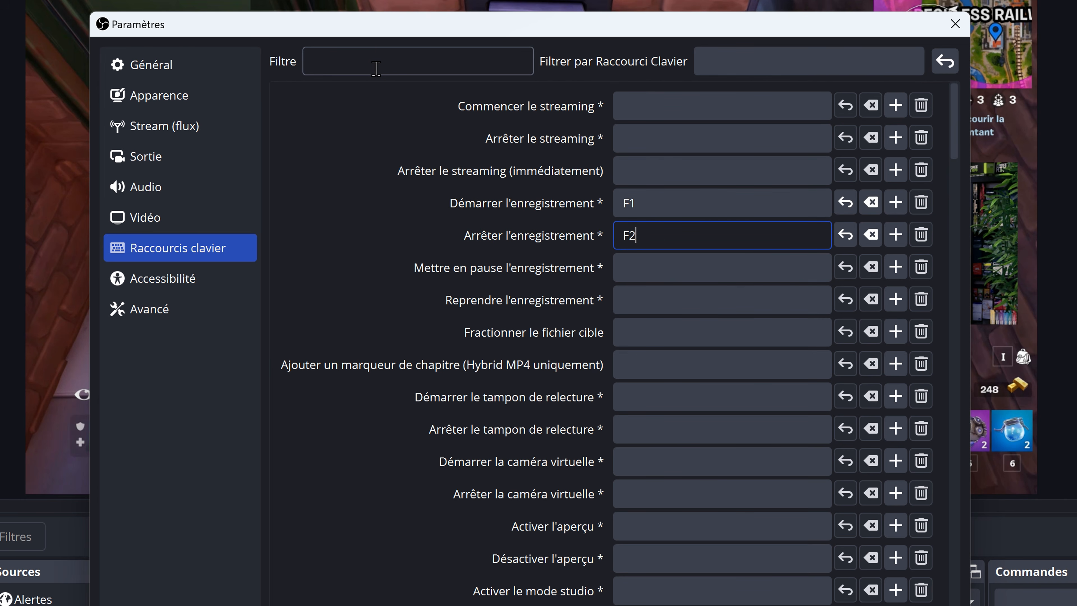
Filter the shortcuts by "cam", assign F3 to showing and F4 to hiding 'Ma webcam' in the CAM scene, and save the settings.
{"action": "left_click", "coordinate": [374, 59]}
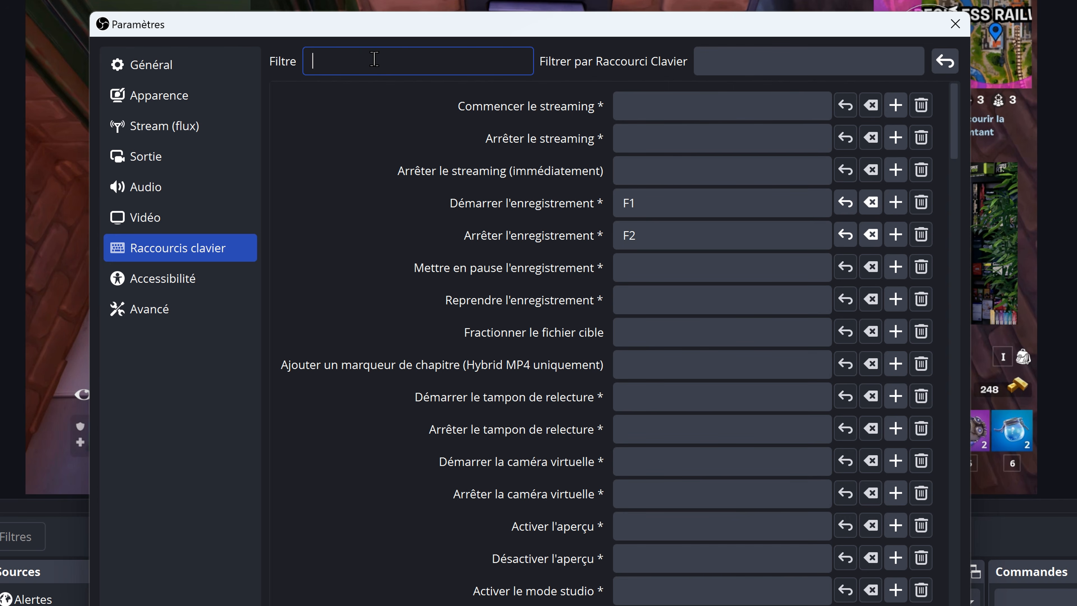
{"action": "type", "text": "cam"}
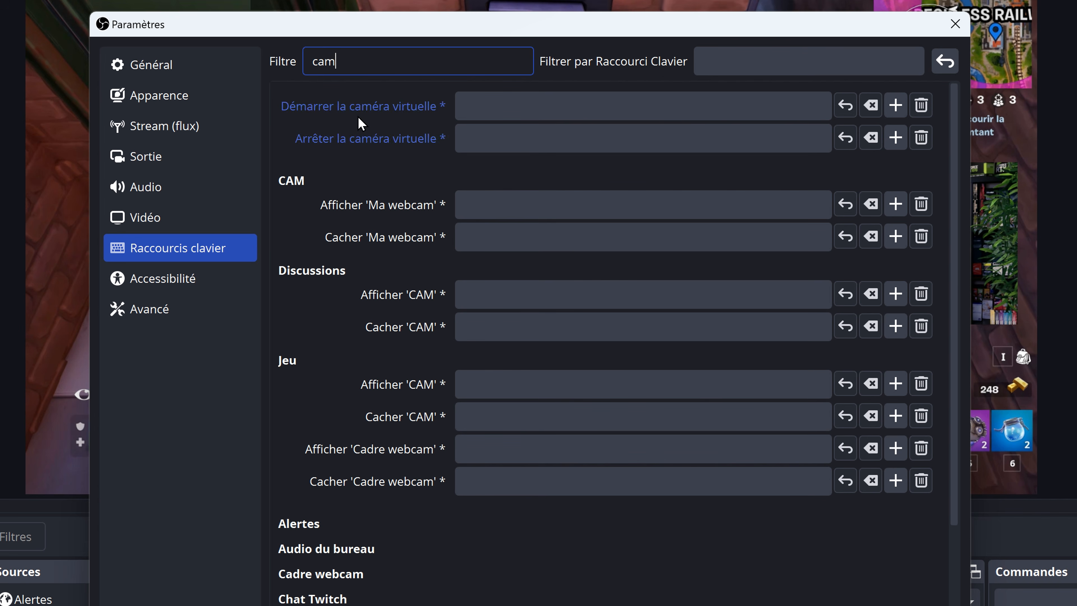
{"action": "left_click", "coordinate": [500, 207]}
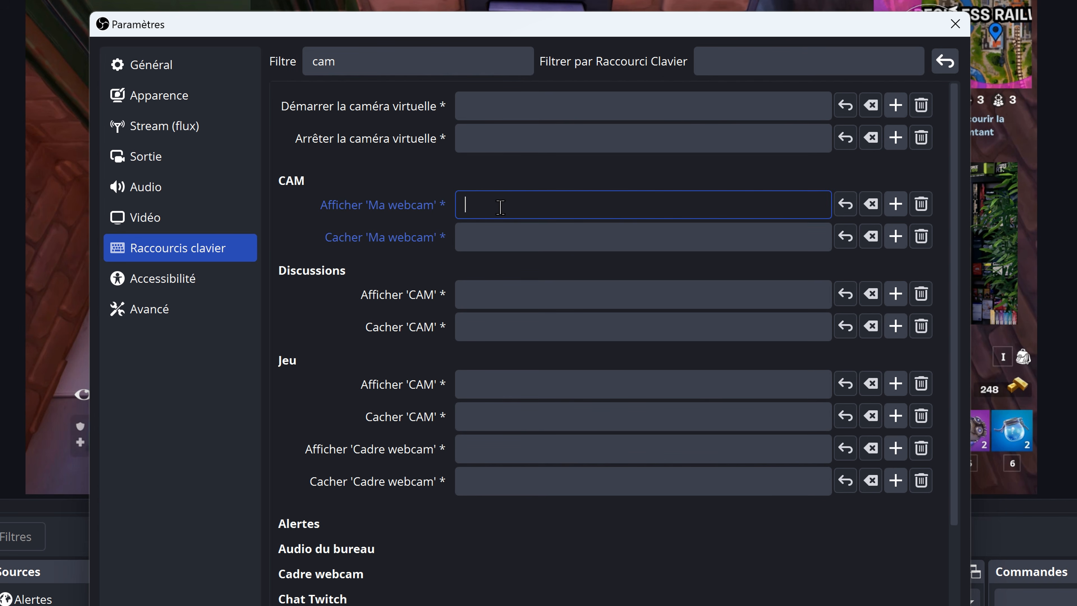
{"action": "key", "text": "F3"}
{"action": "left_click", "coordinate": [509, 237]}
{"action": "key", "text": "F4"}
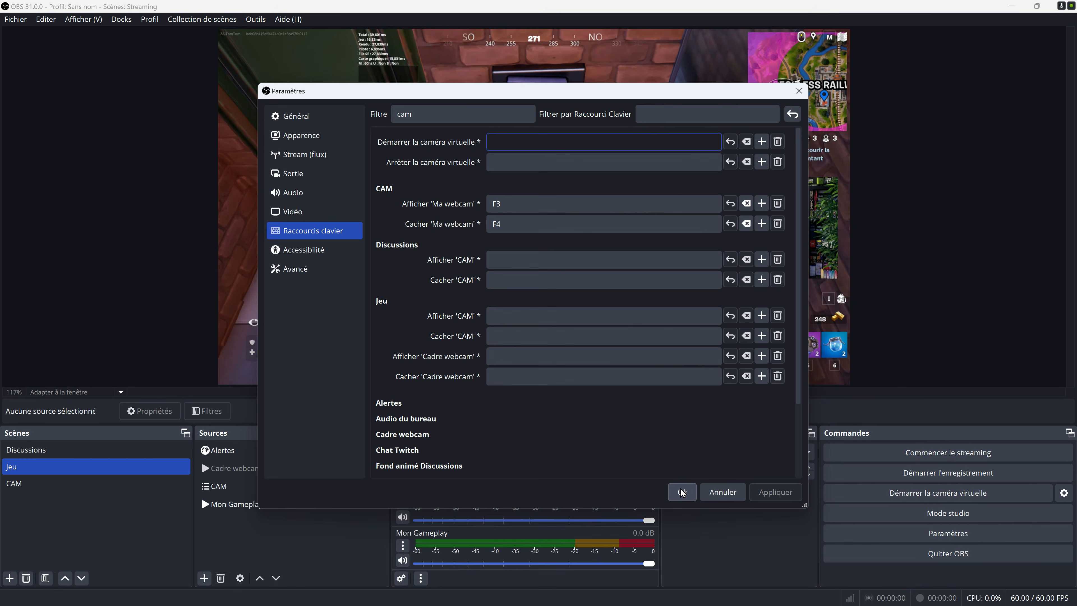
{"action": "left_click", "coordinate": [682, 492]}
Test the webcam shortcuts by repeatedly hiding and showing 'Ma webcam' in the preview, ending with it shown.
{"action": "key", "text": "F4"}
{"action": "key", "text": "F3"}
{"action": "key", "text": "F4"}
{"action": "key", "text": "F3"}
{"action": "key", "text": "F4"}
{"action": "key", "text": "F3"}
{"action": "key", "text": "F4"}
{"action": "key", "text": "F3"}
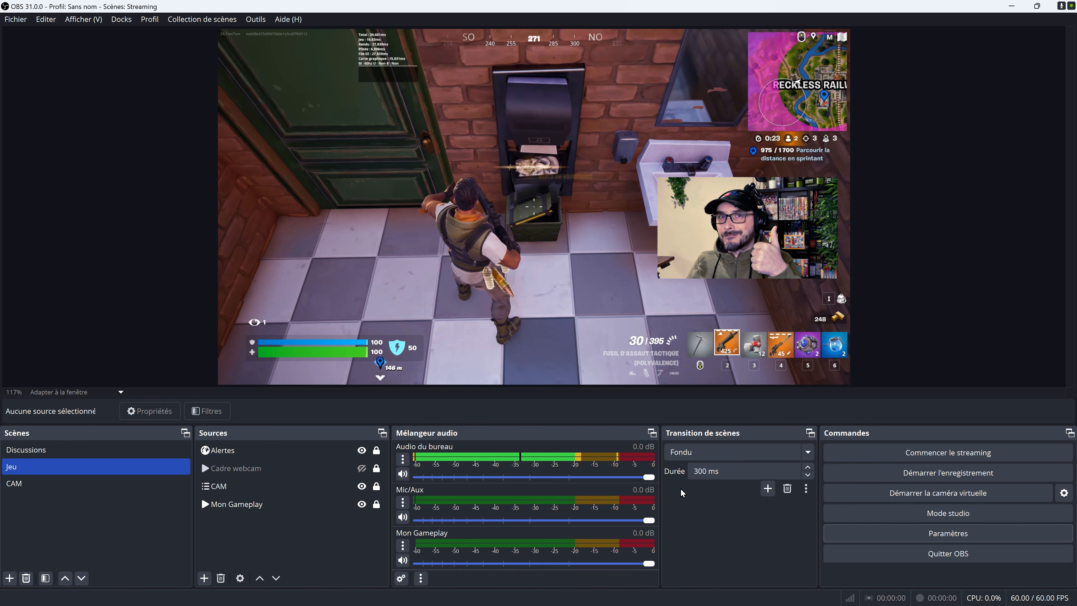